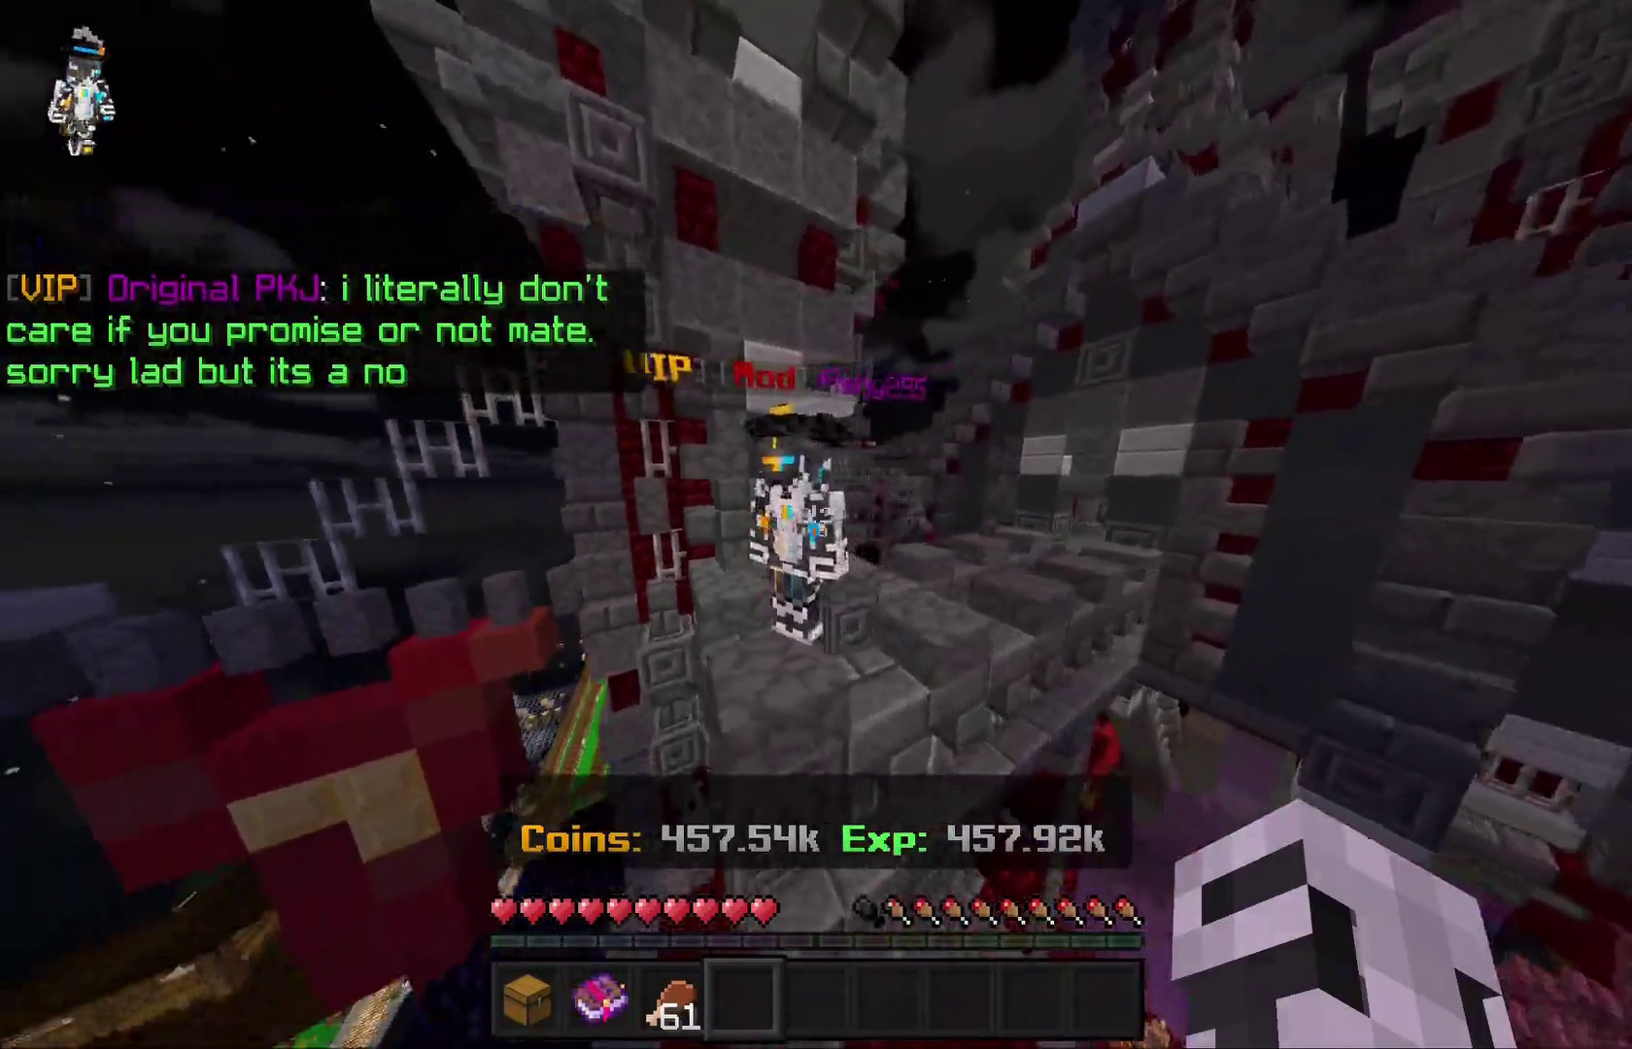
text(t)
text(lbsg.net/volunteer)
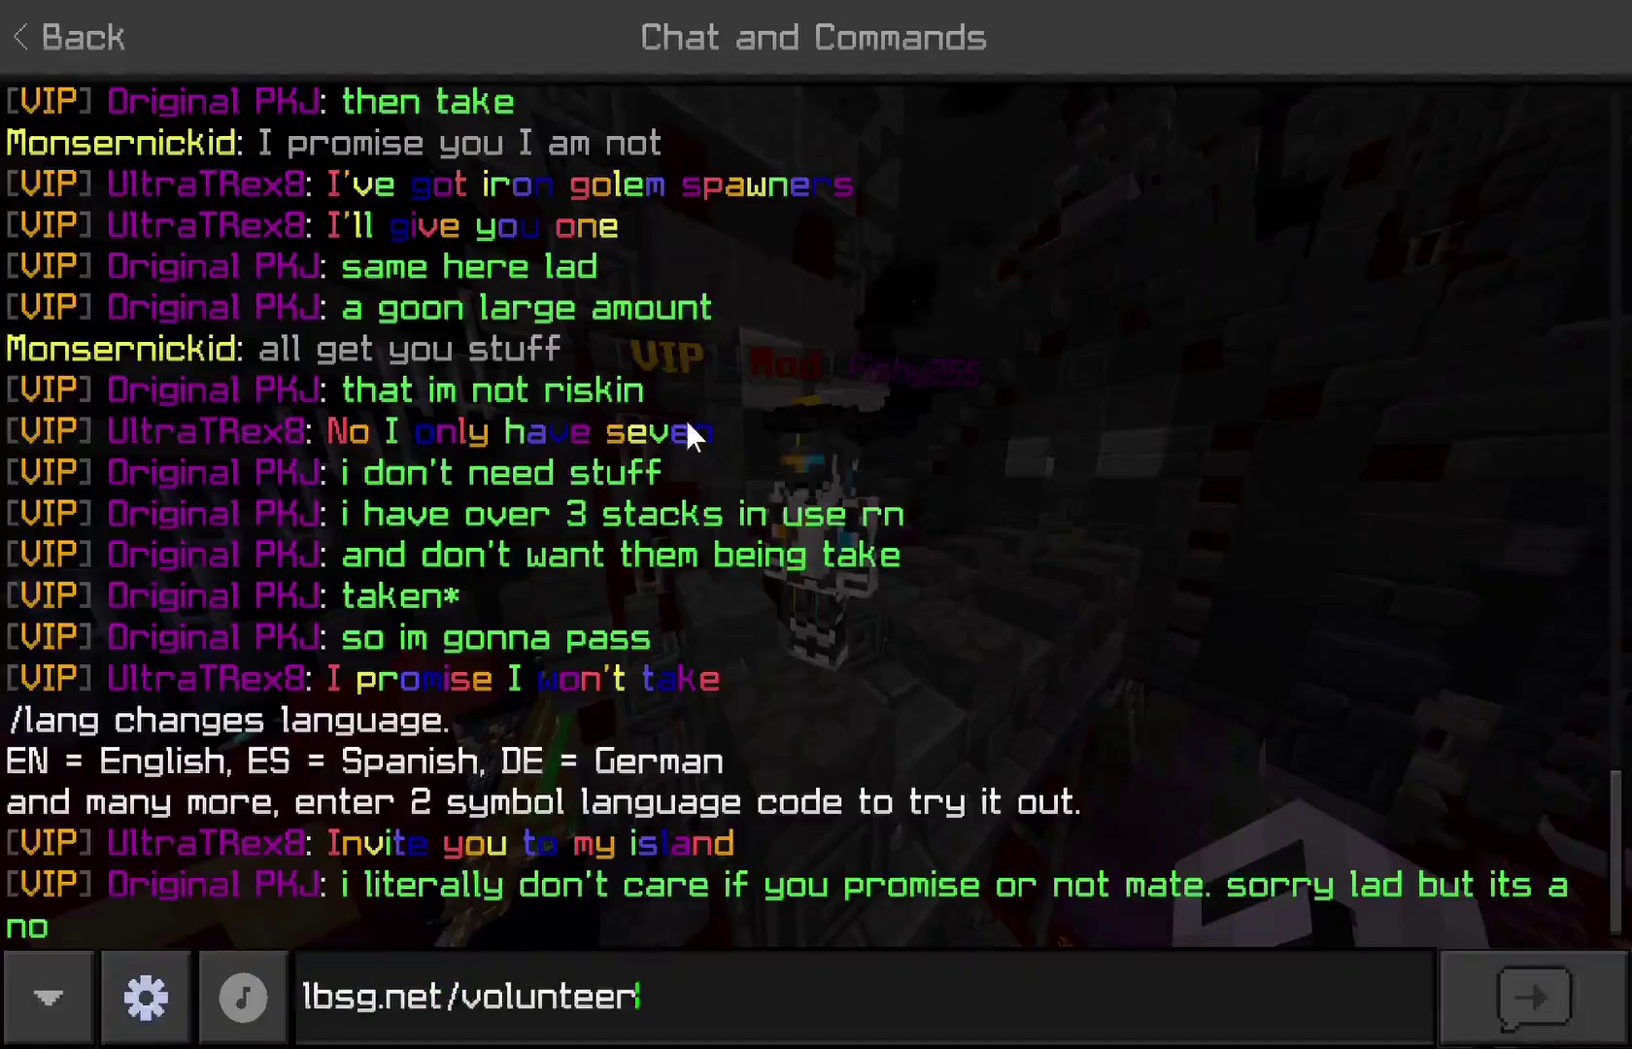
Clear the lbsg.net/volunteer text from Minecraft chat and switch to the Chrome window.
key(Return)
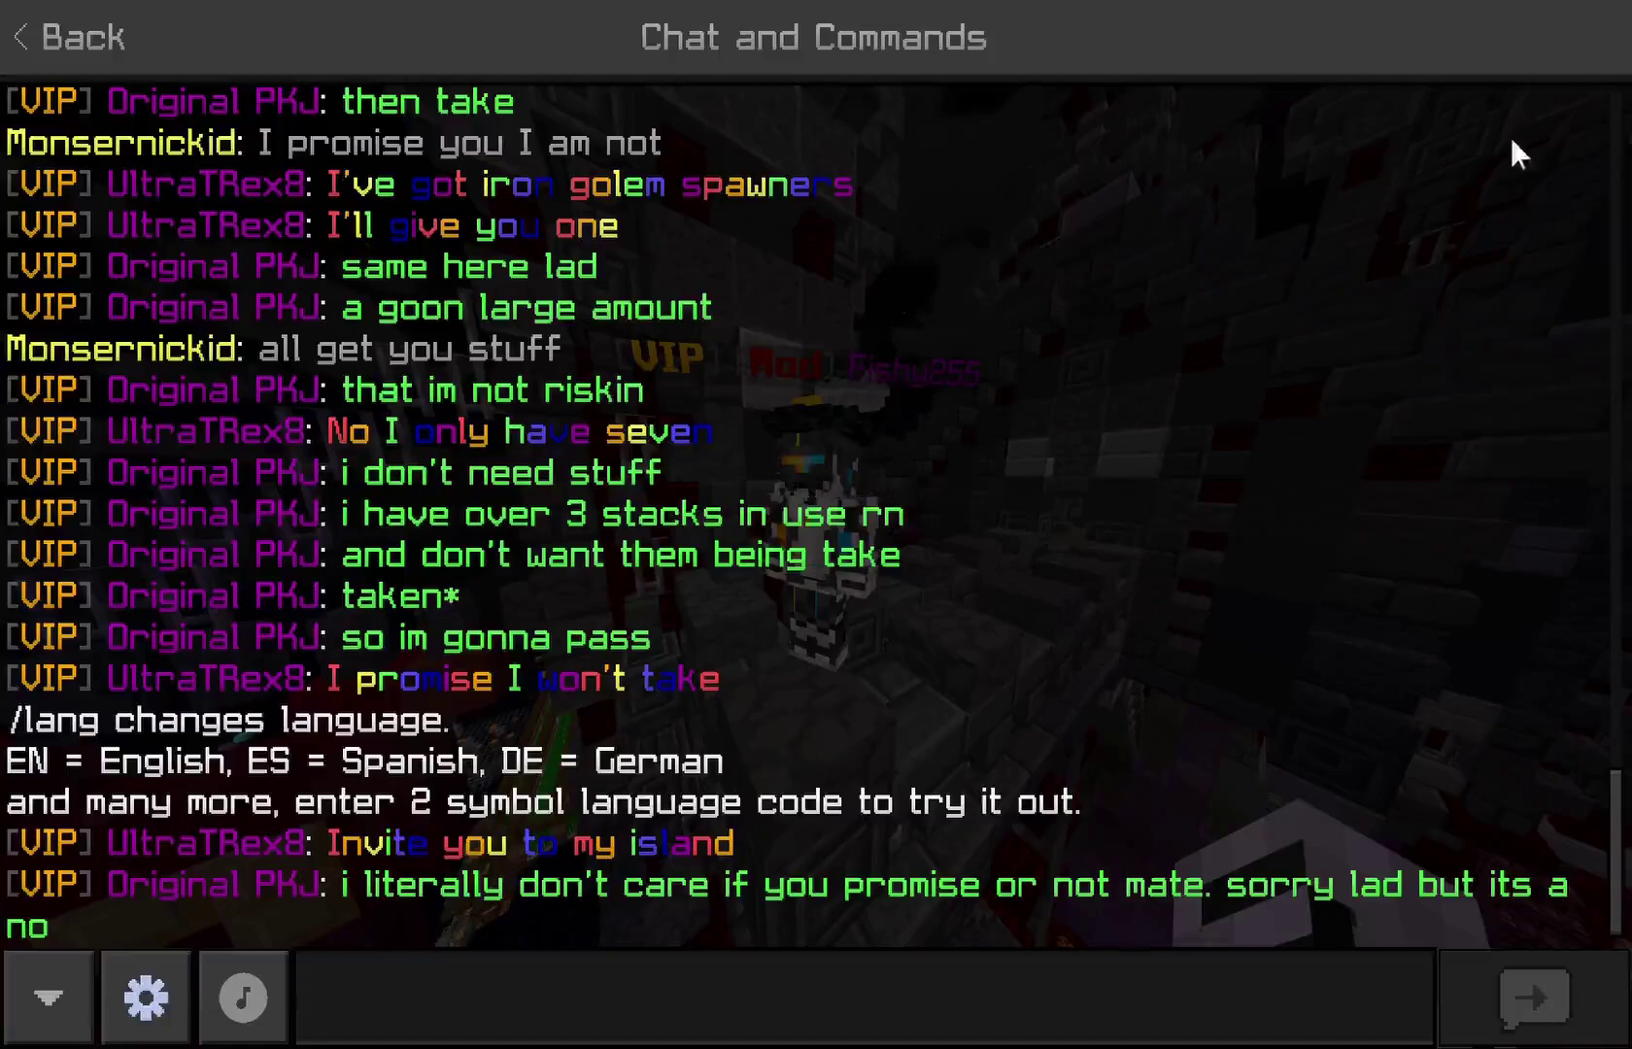
key(alt+Tab)
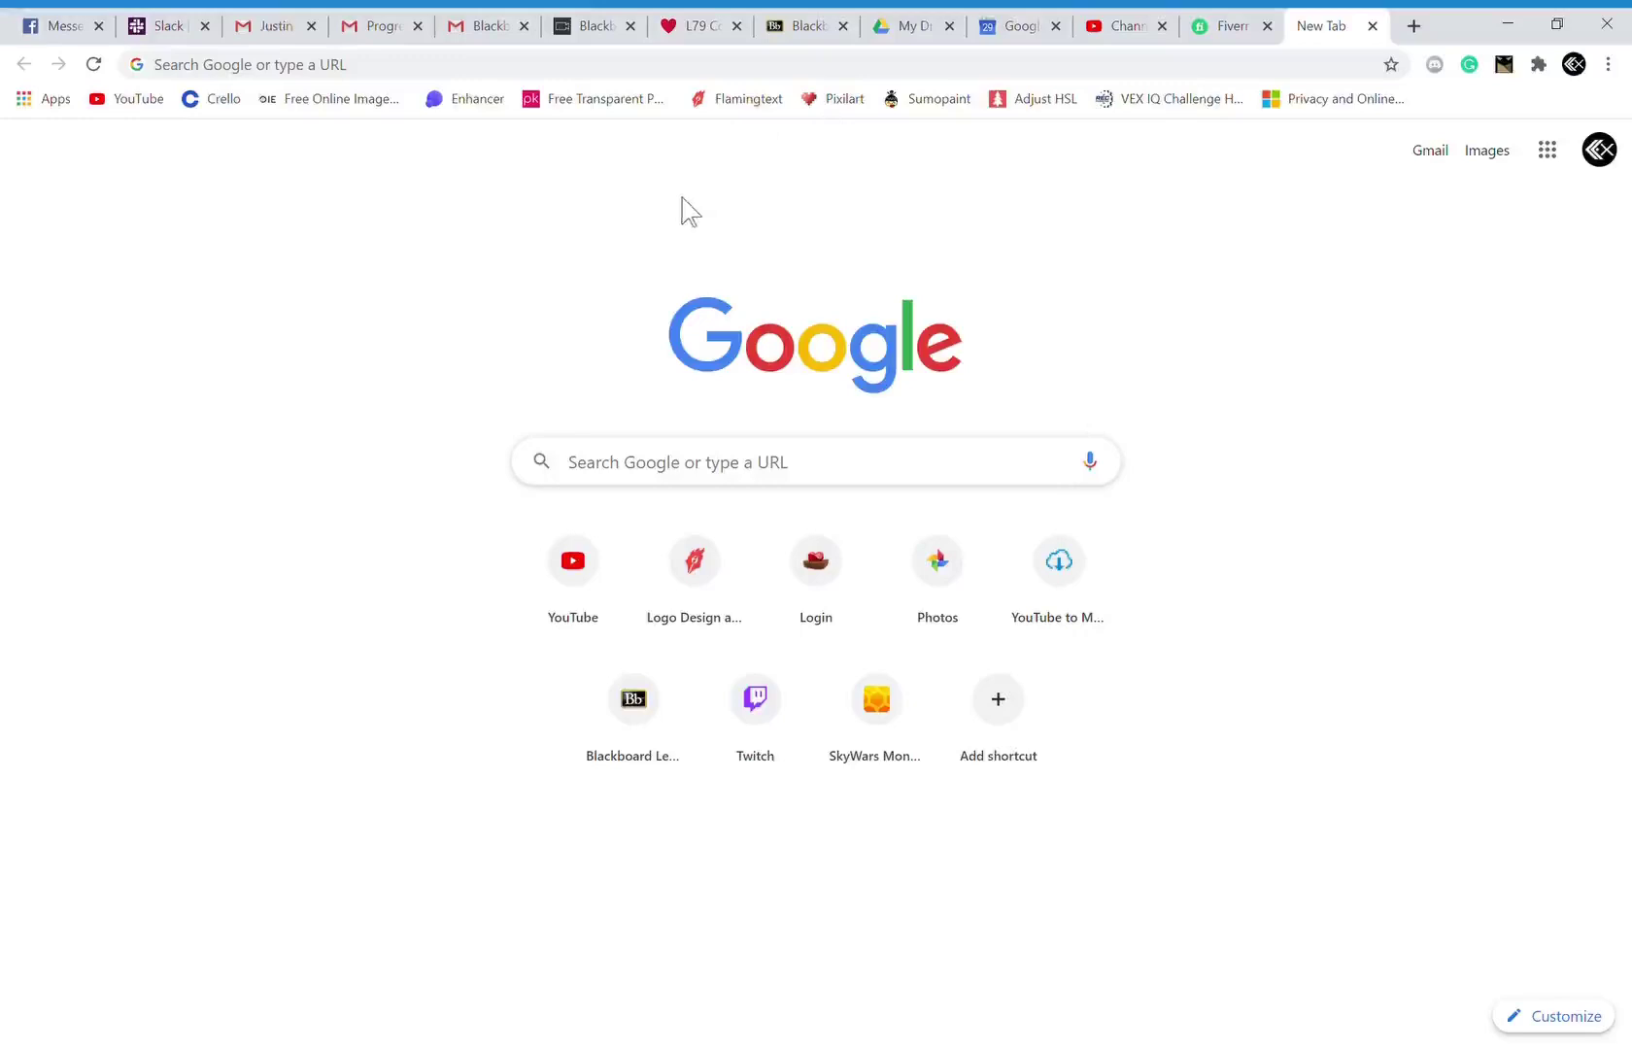
Go to lbsg.net/volunteer and browse the Volunteer Positions card grid.
click(678, 66)
text(lbsg.net/volunteer-positions/)
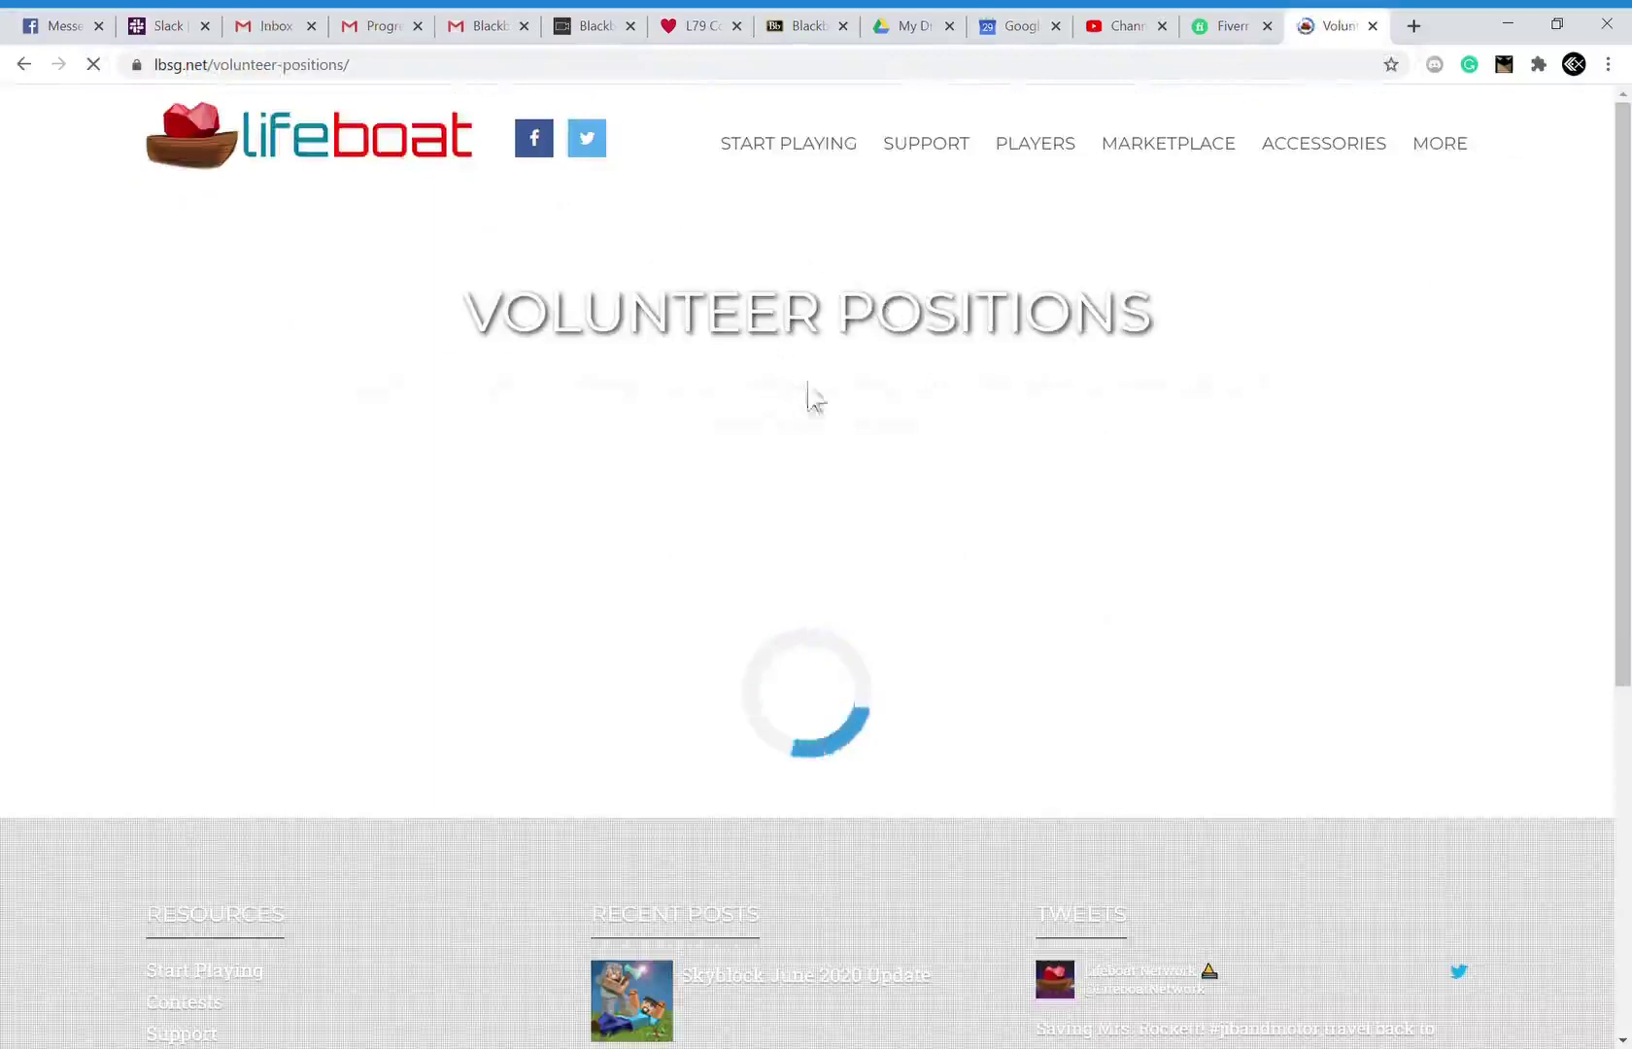
scroll(804, 430, down, 1)
scroll(803, 430, down, 1)
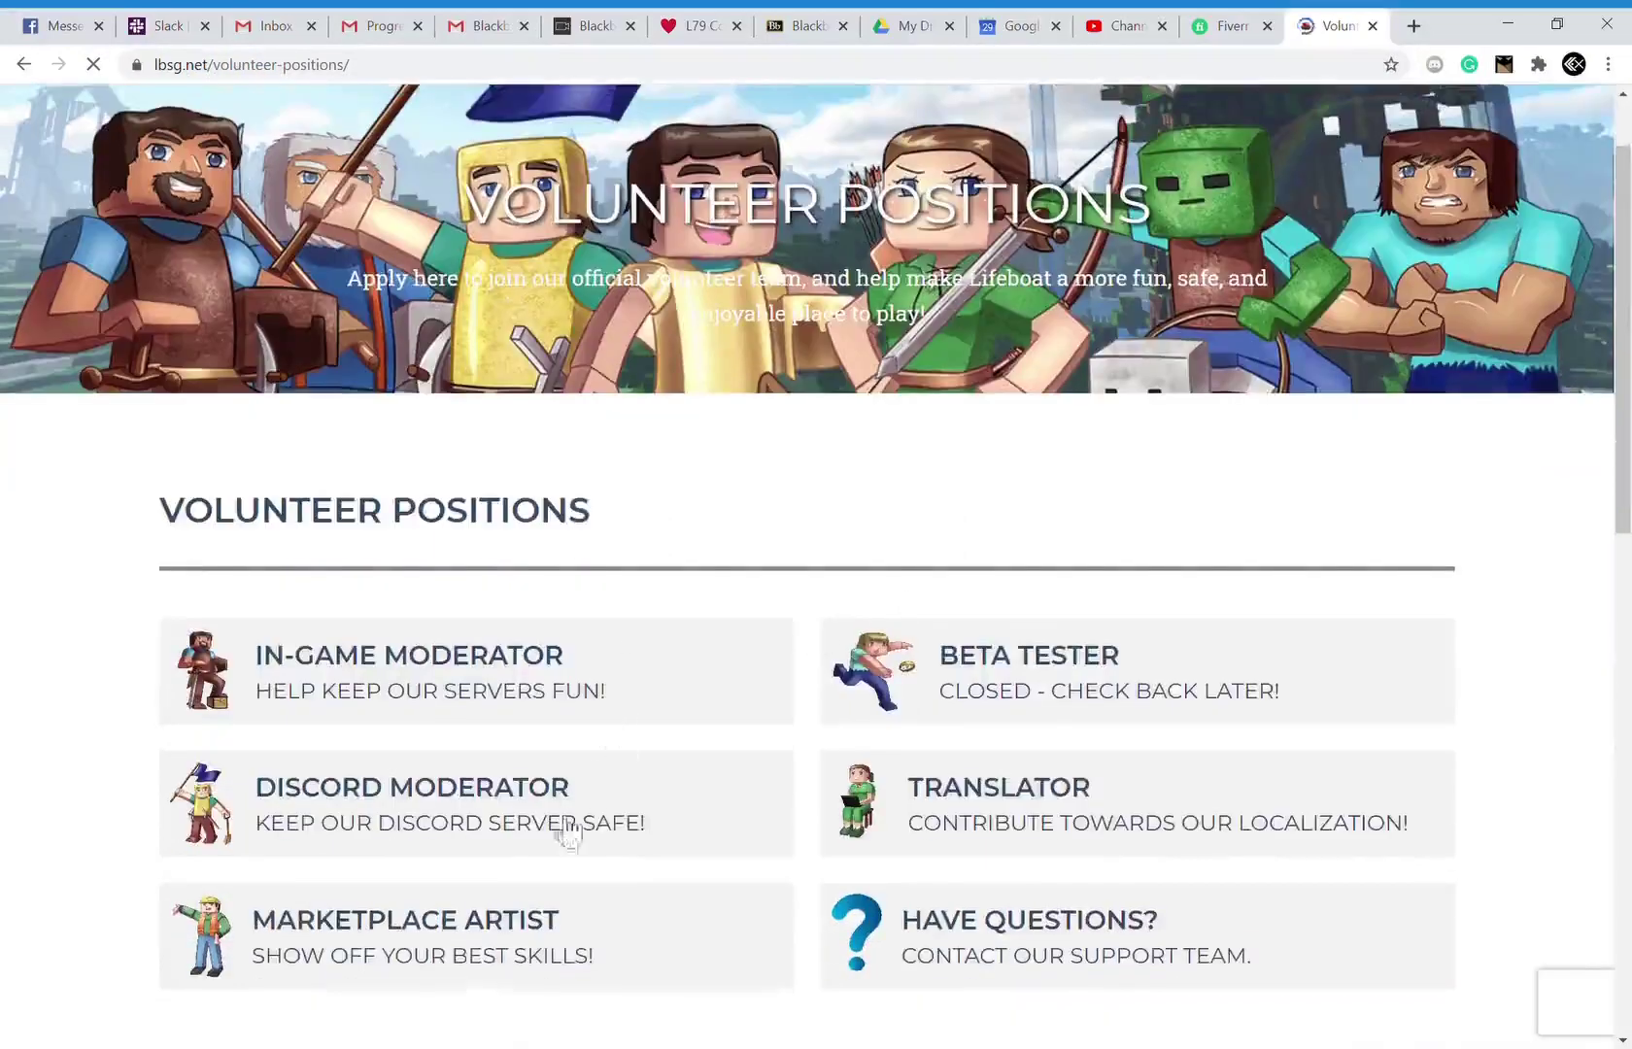
click(943, 778)
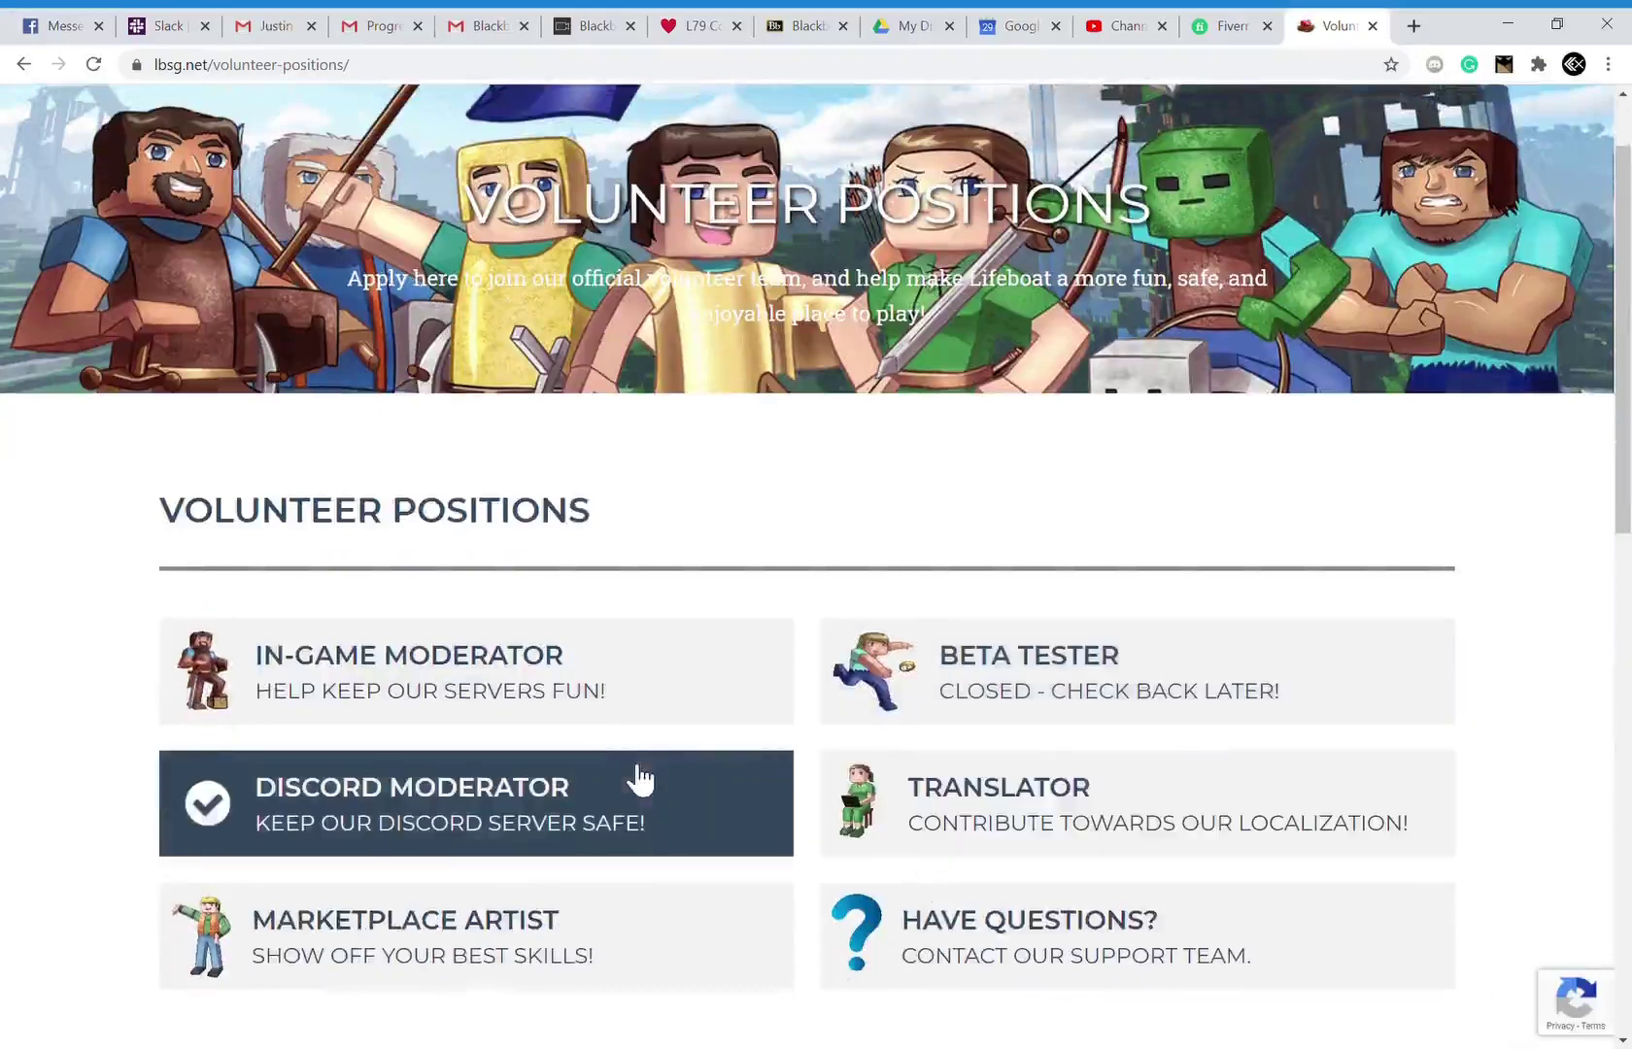
scroll(612, 893, down, 4)
scroll(637, 842, down, 3)
scroll(646, 836, down, 3)
scroll(646, 820, up, 5)
scroll(648, 751, up, 2)
scroll(648, 751, up, 3)
scroll(648, 715, up, 3)
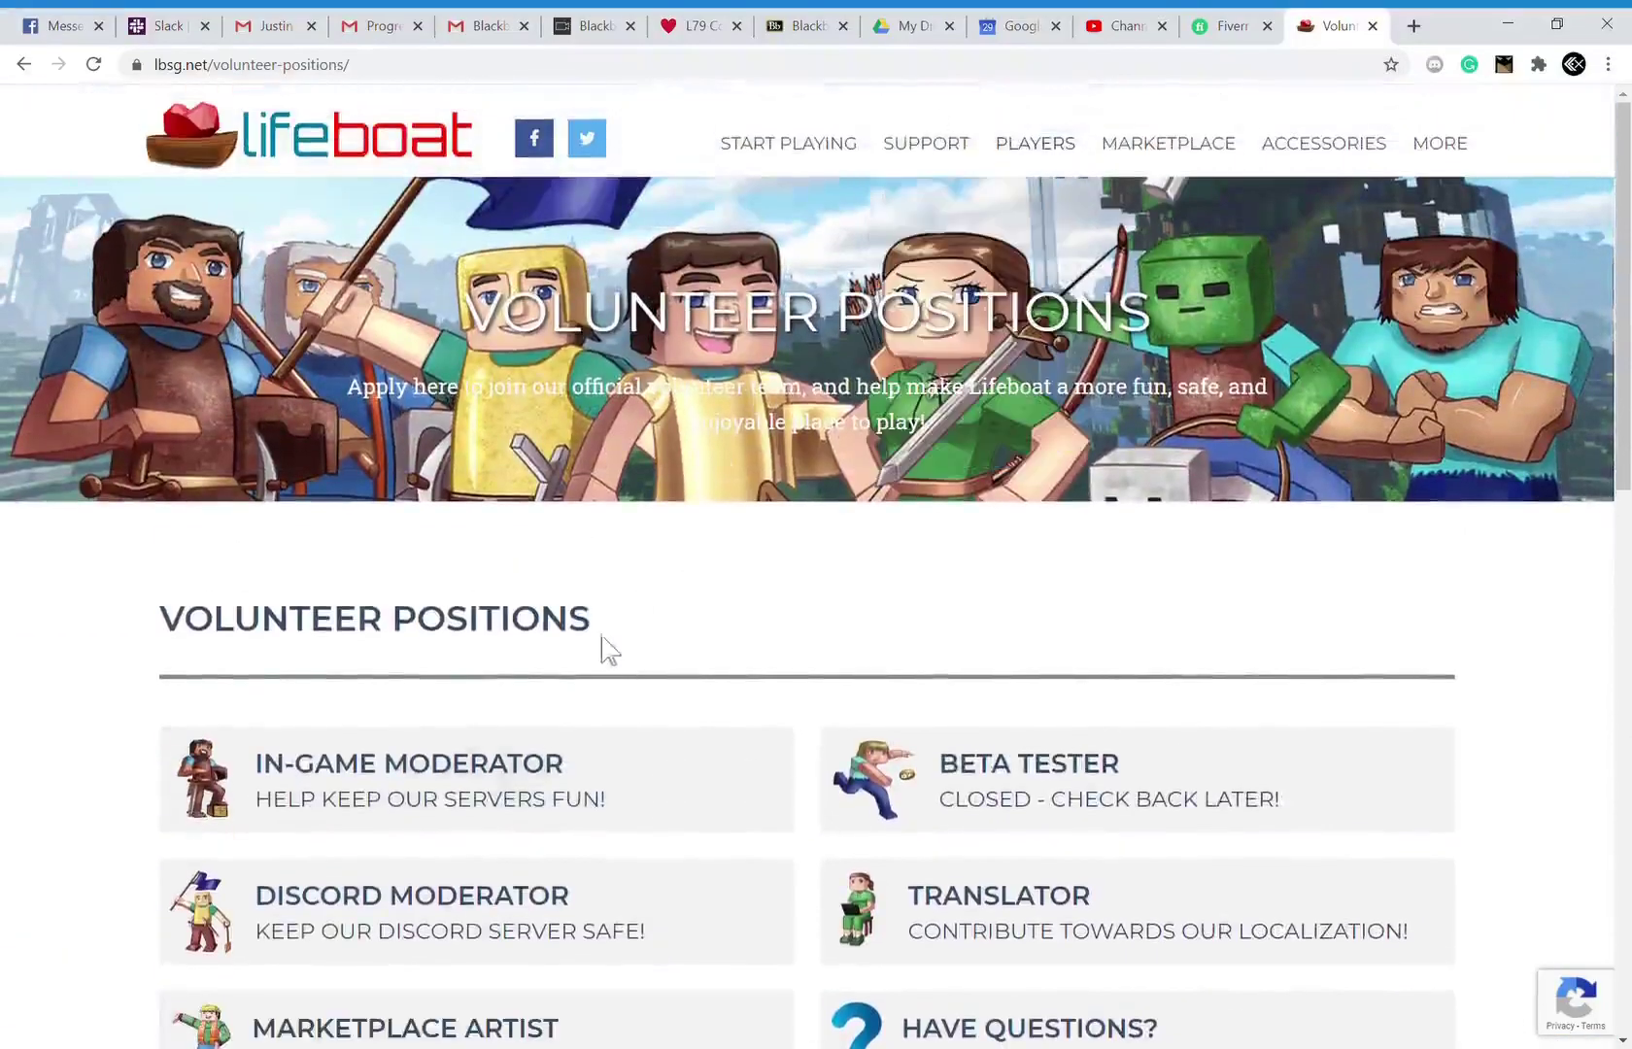
scroll(581, 651, down, 1)
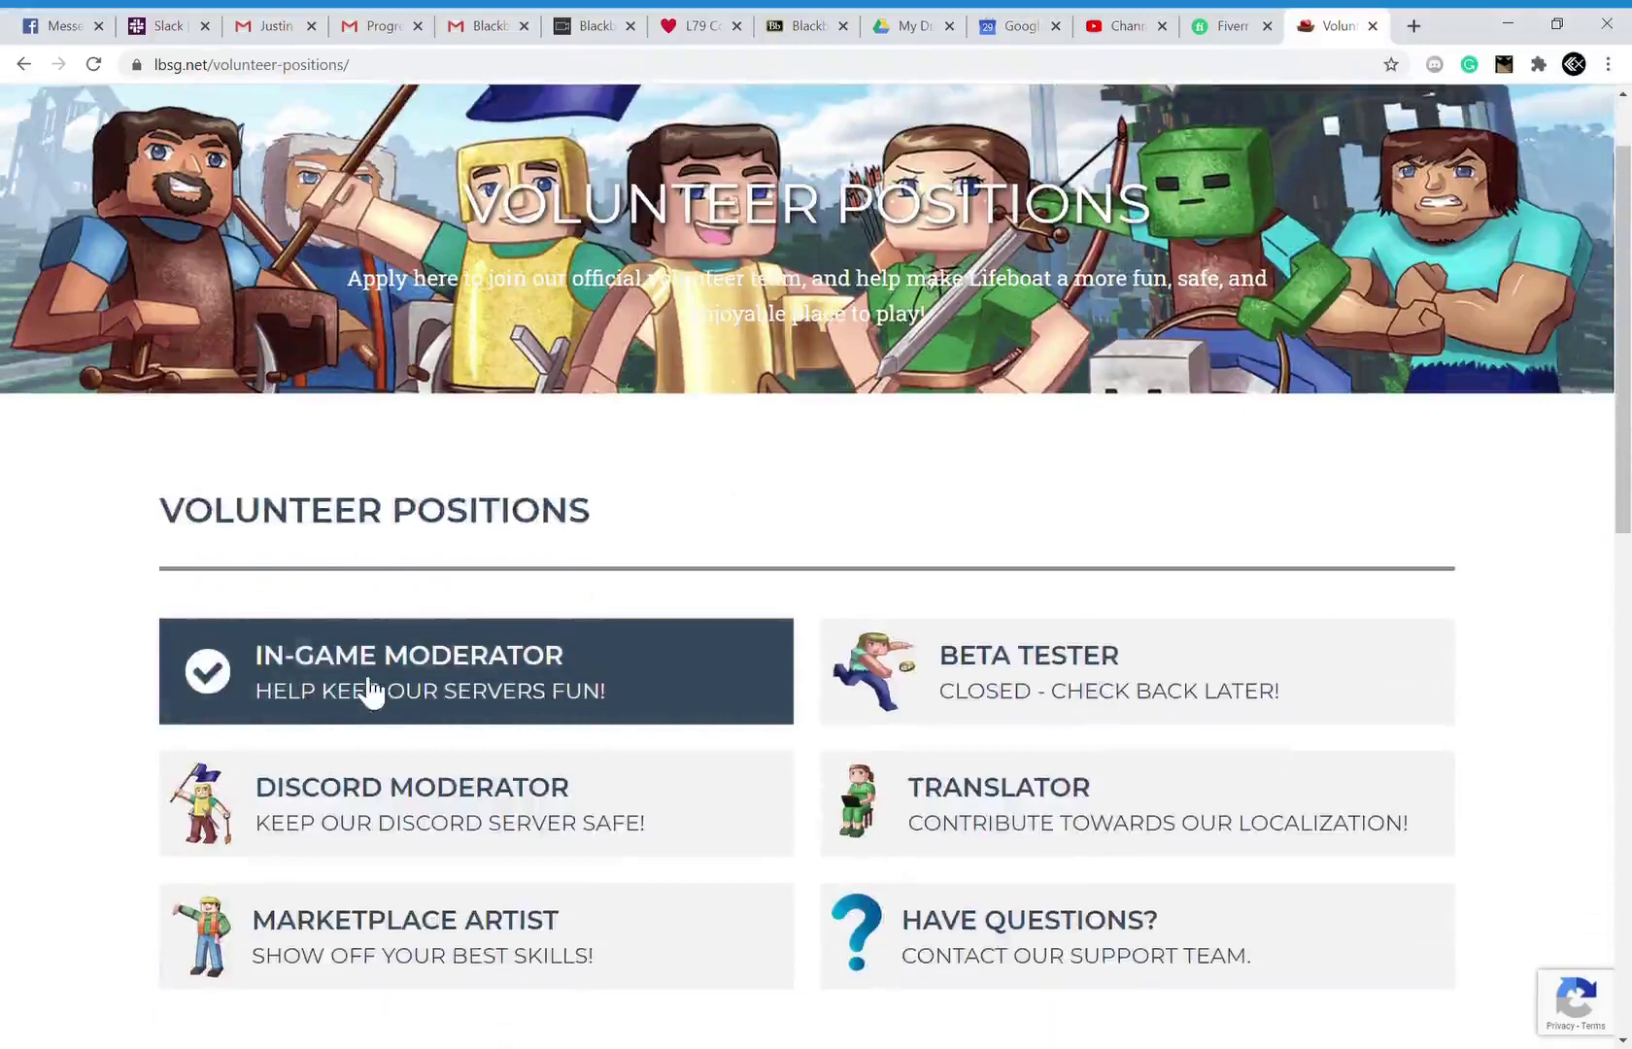
Enter the In-Game Moderator application and highlight the intro's greeting, moderator mention and descriptive-and-truthful advice.
click(444, 660)
scroll(648, 549, down, 1)
scroll(648, 549, down, 1)
drag(146, 466, 254, 466)
click(328, 493)
drag(710, 466, 835, 472)
click(881, 483)
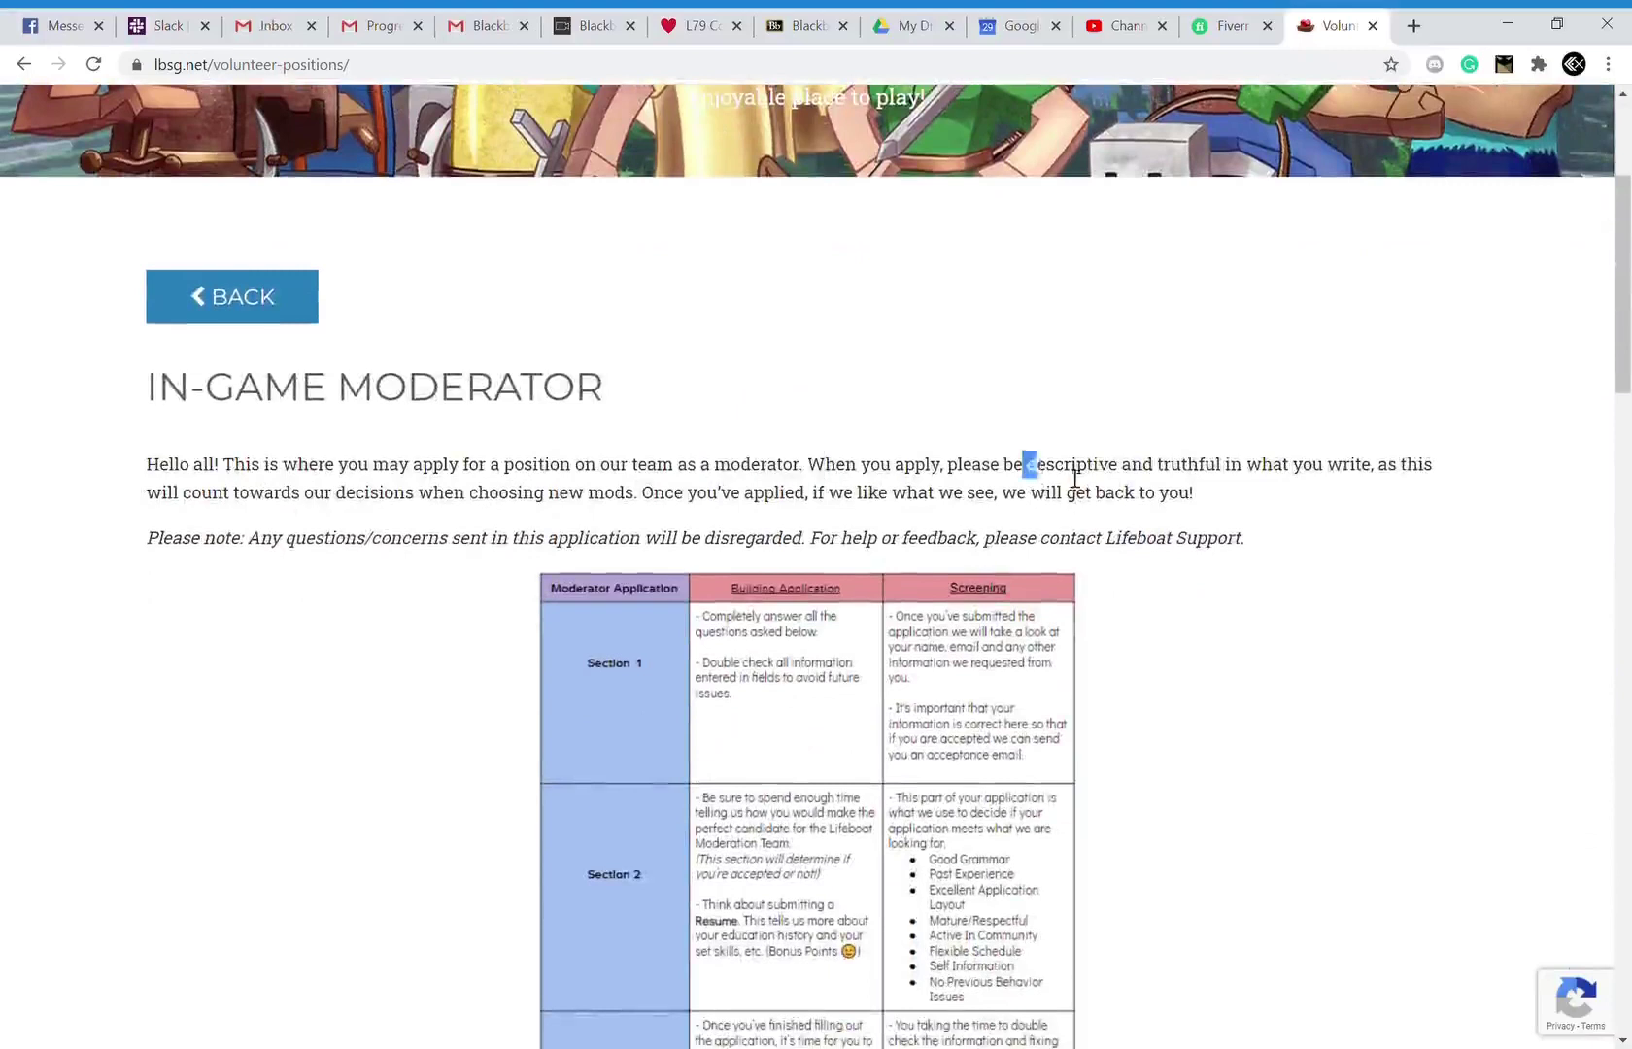
drag(1028, 466, 1231, 475)
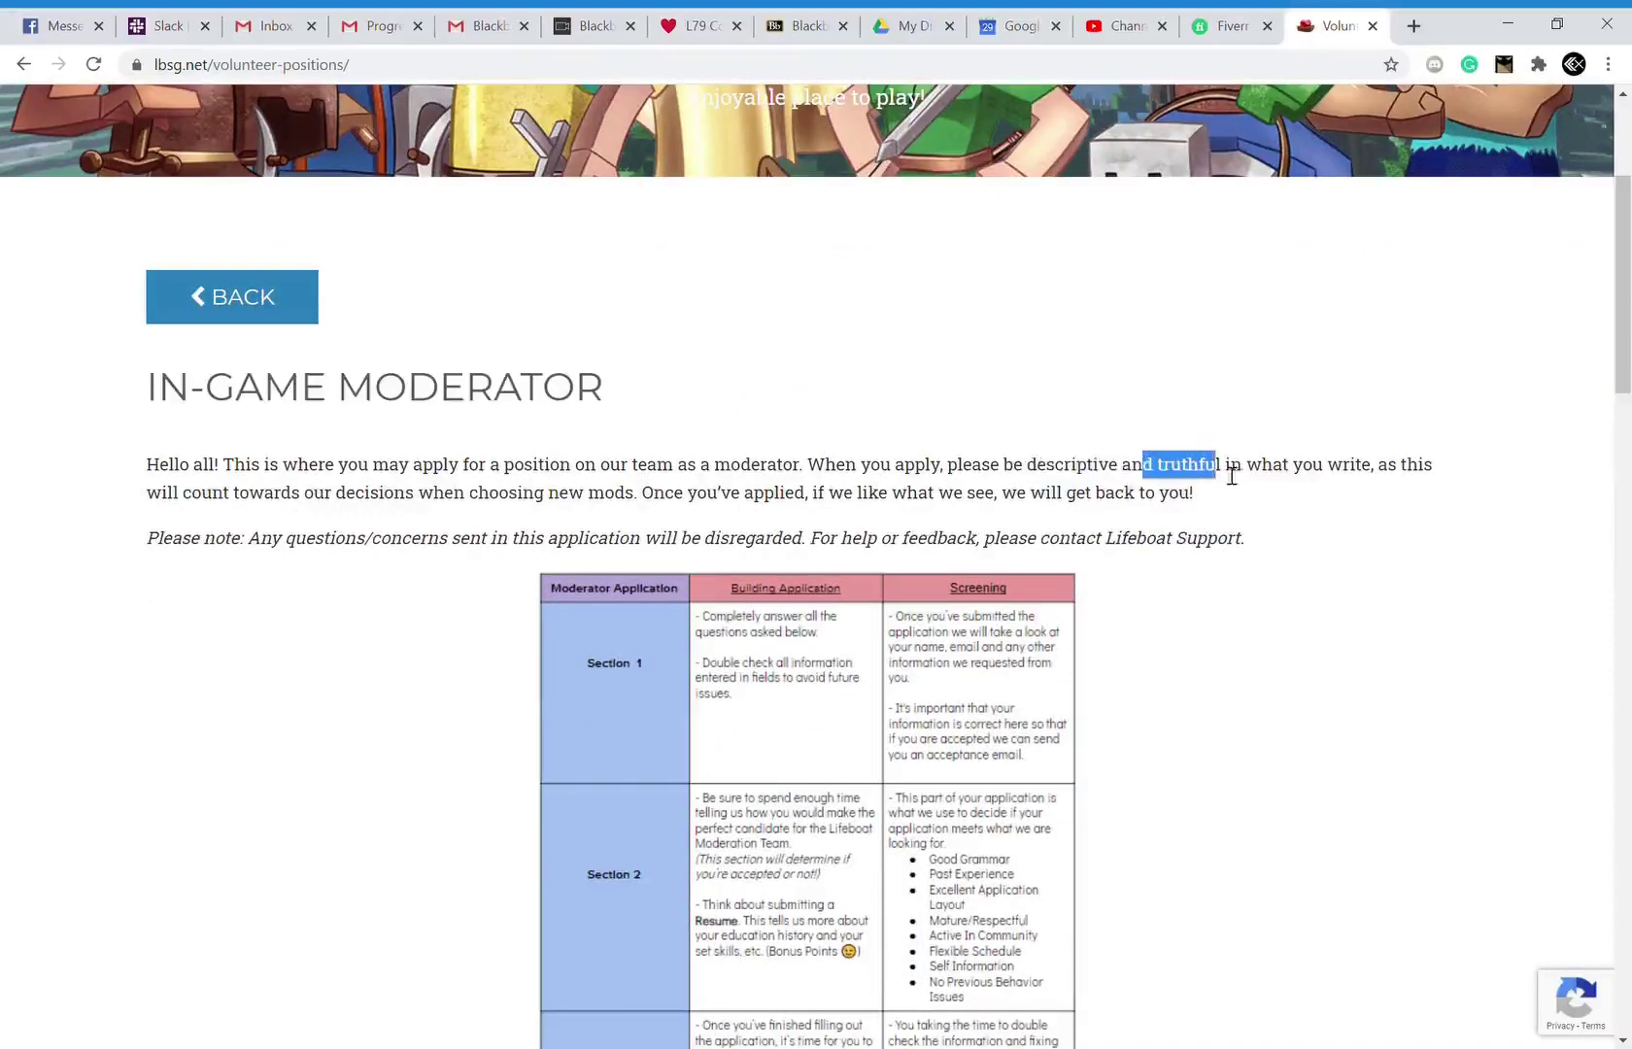
click(602, 536)
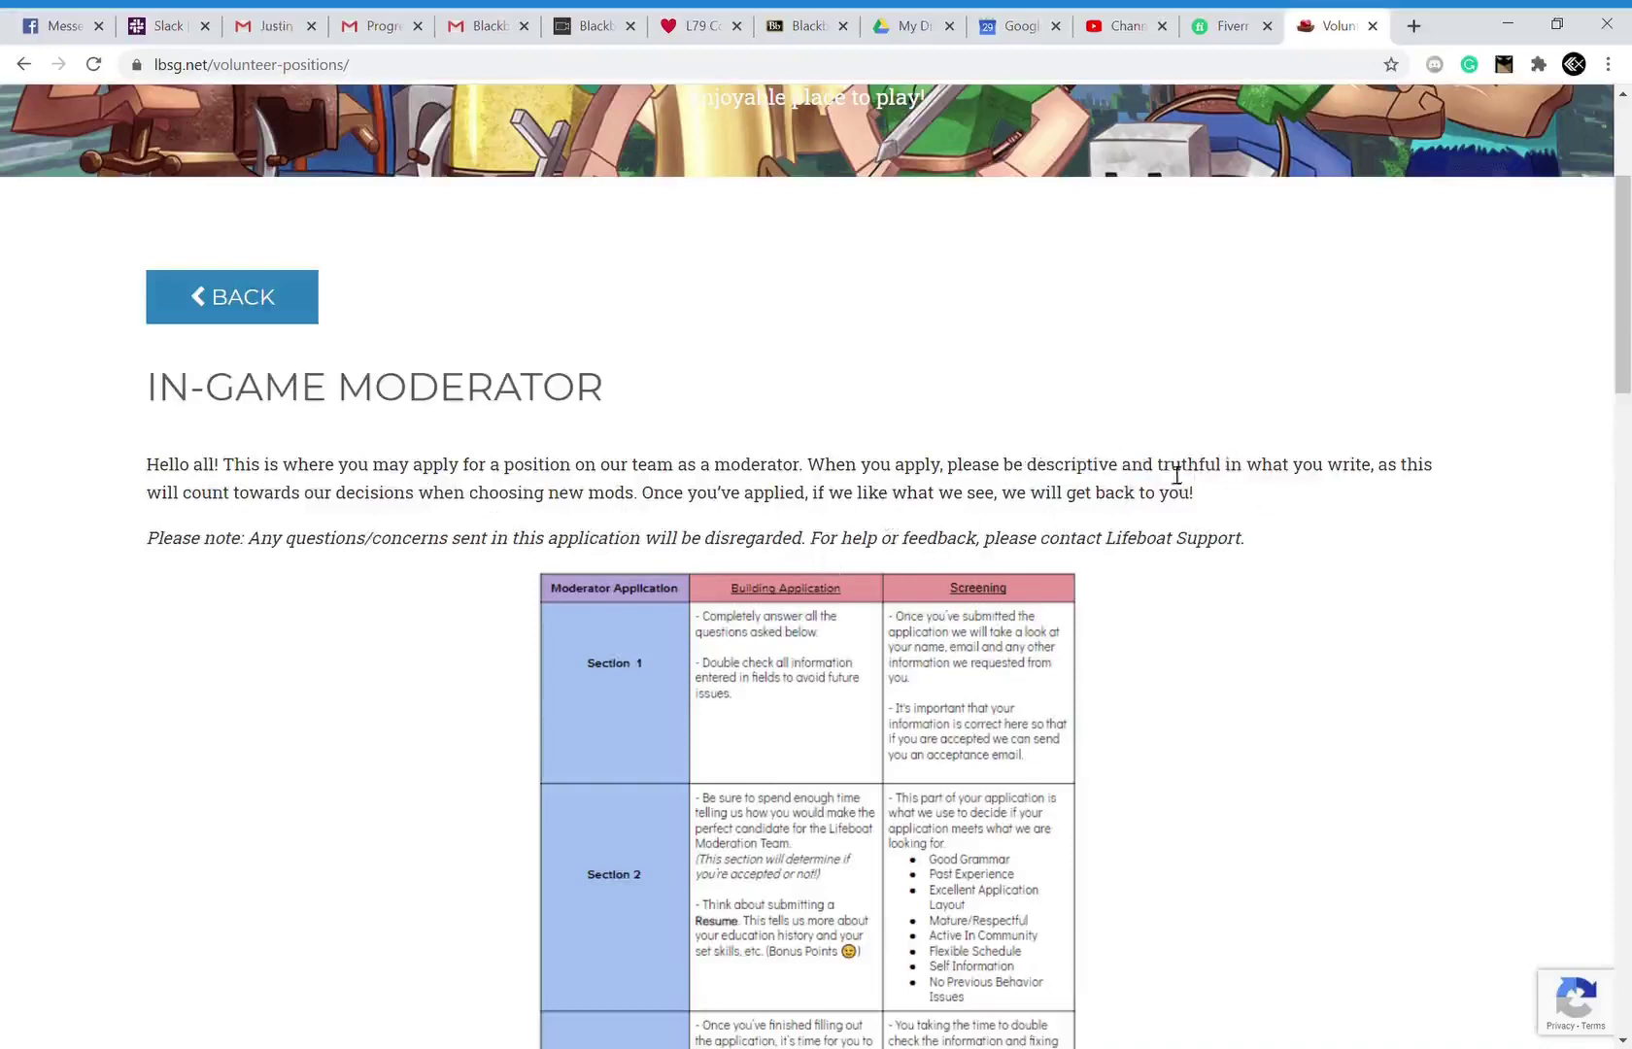
Repeatedly emphasise the words 'truthful in' within the introduction paragraph.
drag(1158, 466, 1254, 477)
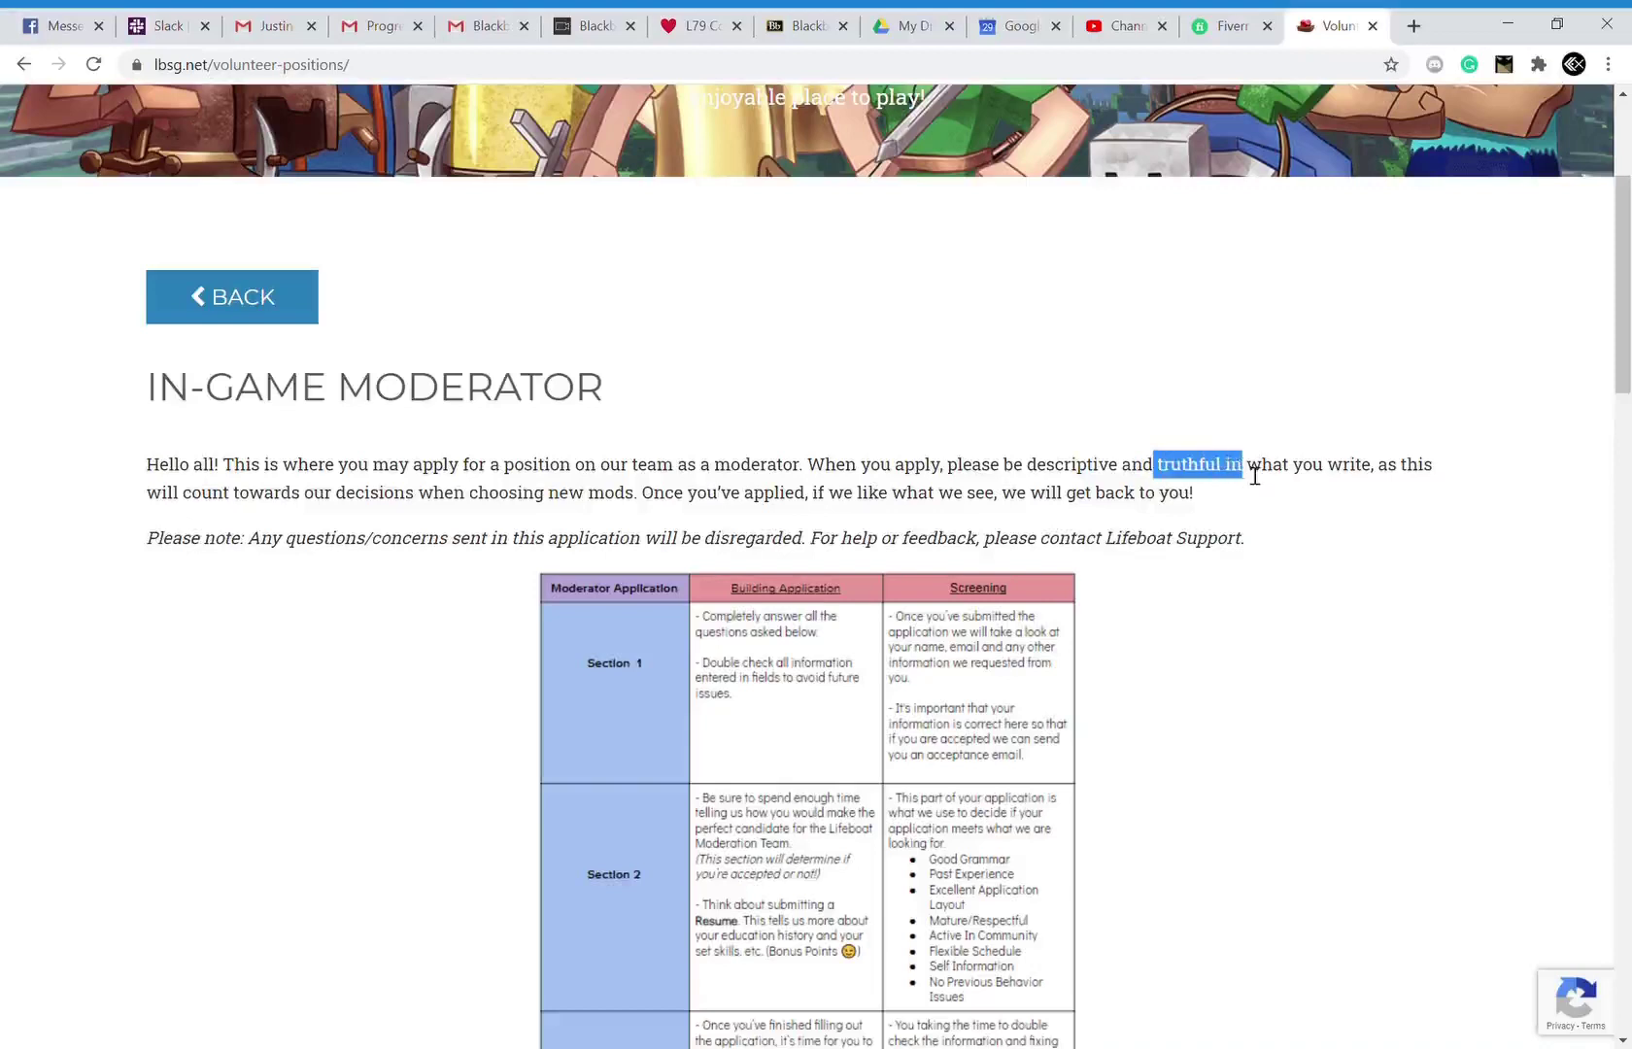
click(1210, 475)
drag(1157, 475, 1264, 475)
click(1254, 475)
drag(1245, 475, 1173, 481)
click(1084, 495)
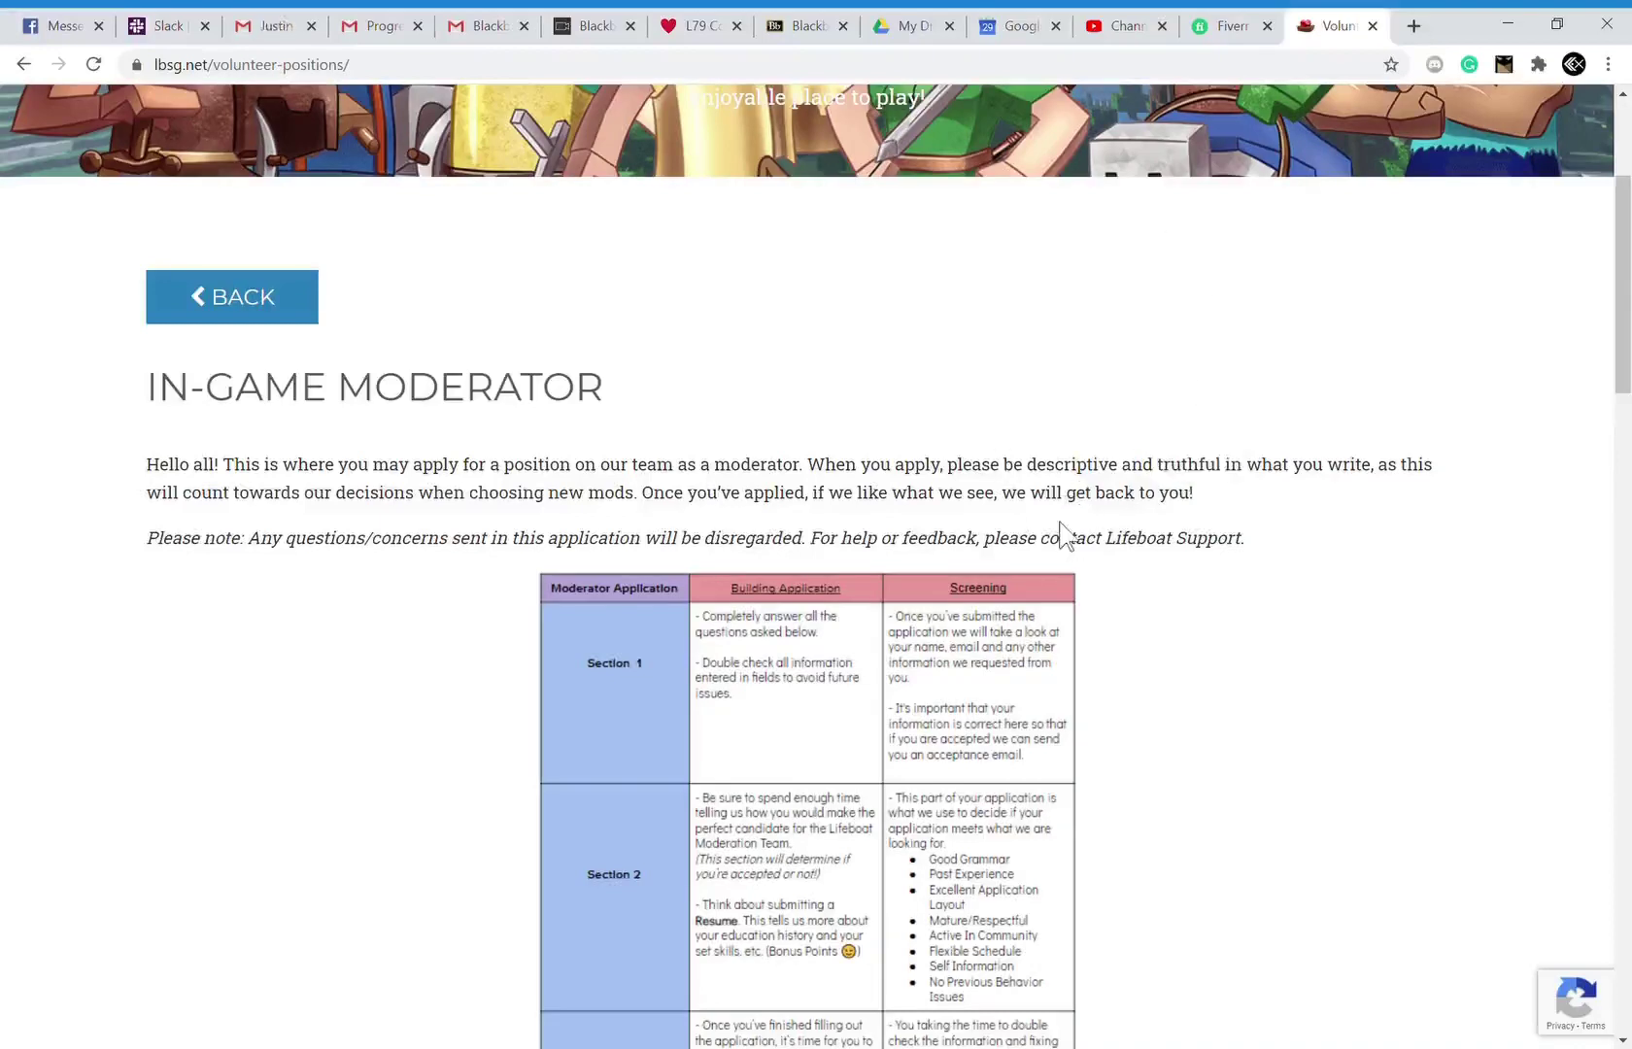
scroll(1065, 536, down, 2)
scroll(1066, 536, down, 2)
scroll(1065, 536, down, 2)
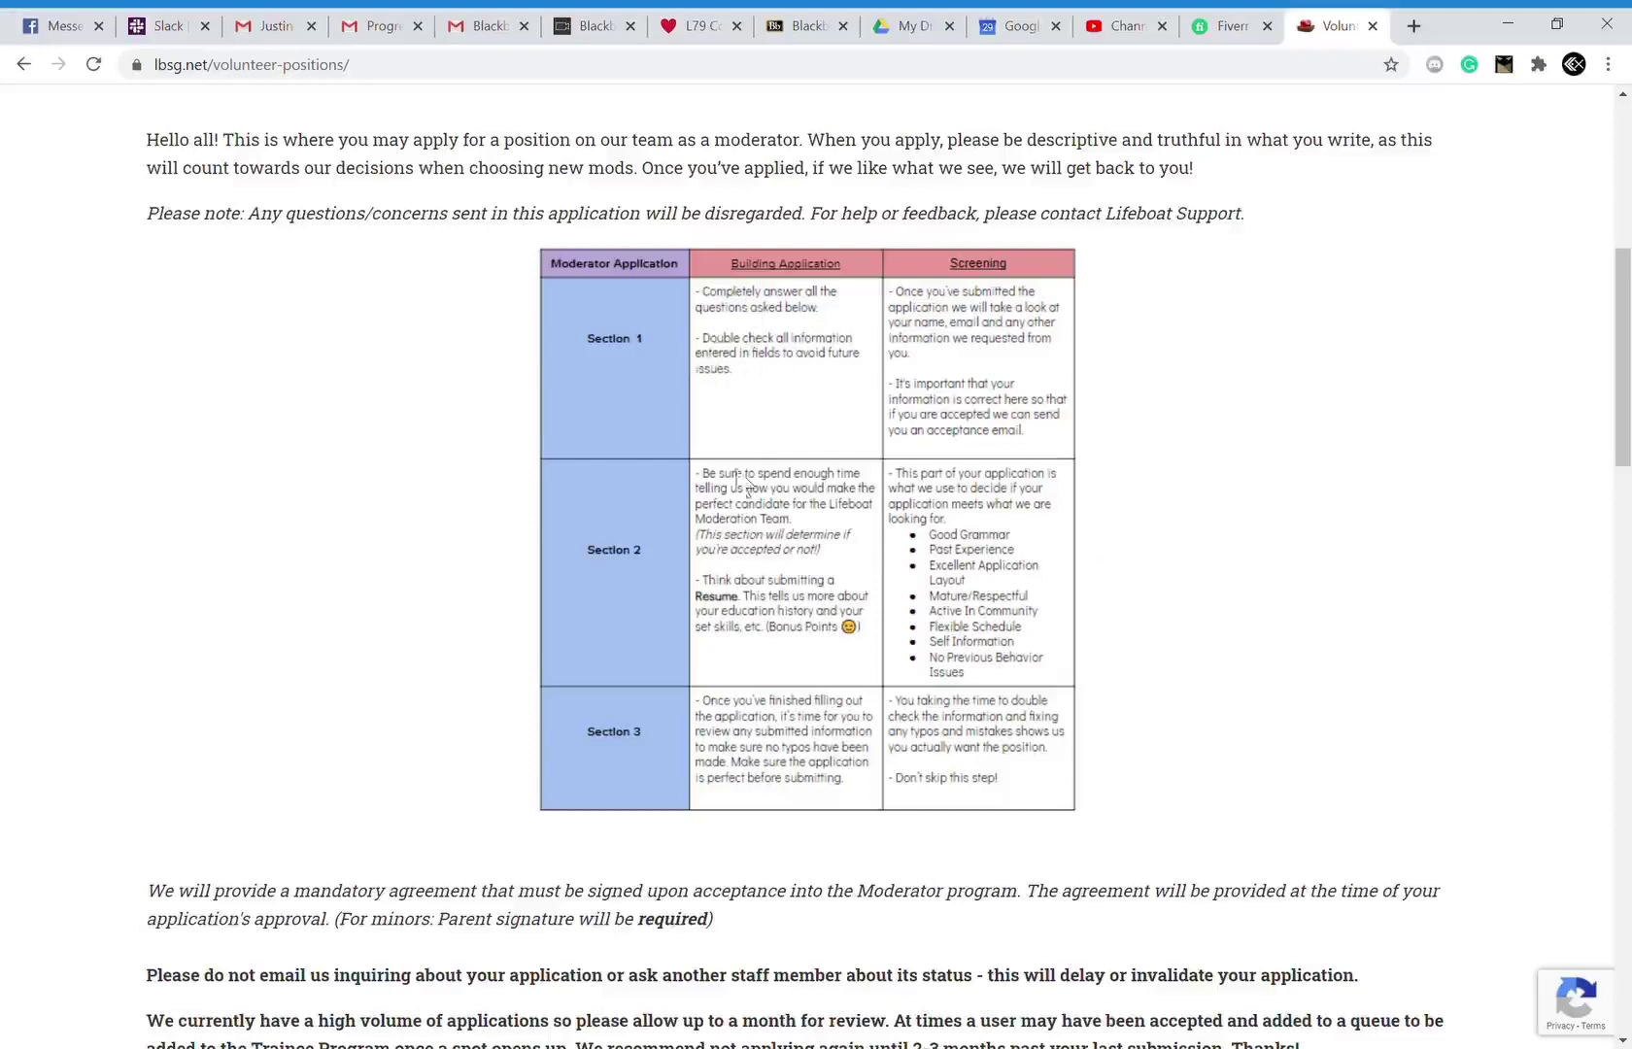
scroll(778, 443, down, 1)
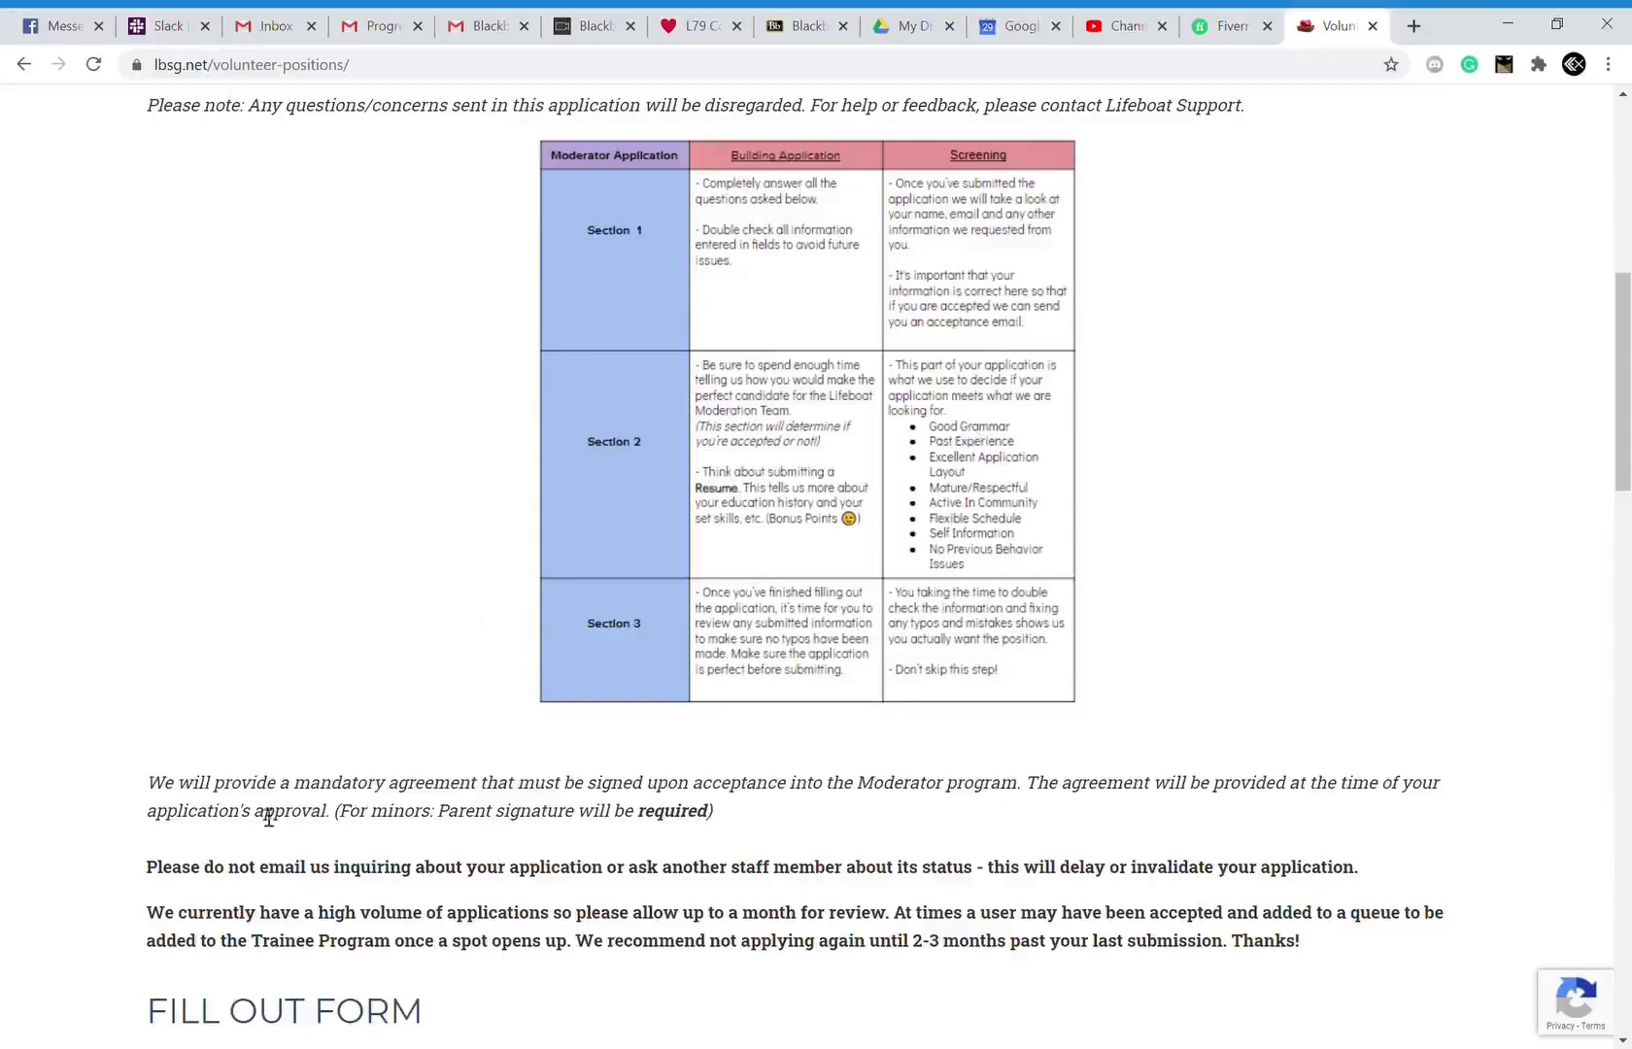
Highlight the mandatory agreement, parent signature for minors and no staff status inquiry notes.
drag(294, 782, 788, 781)
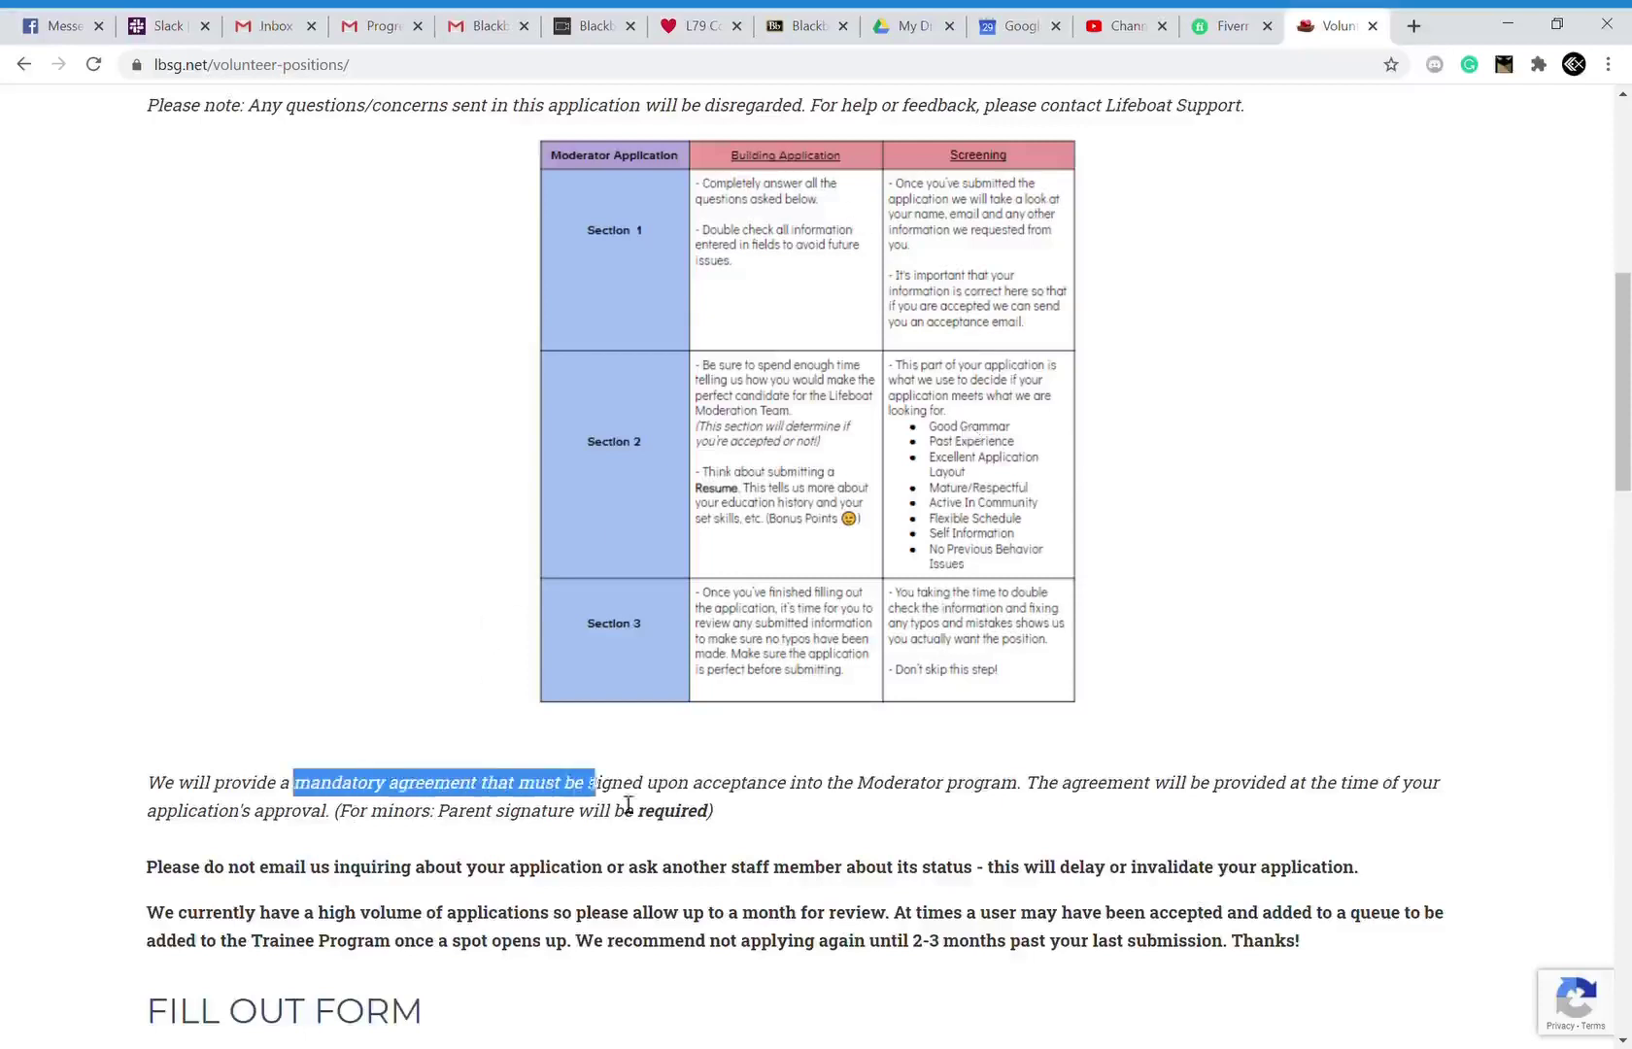
click(795, 793)
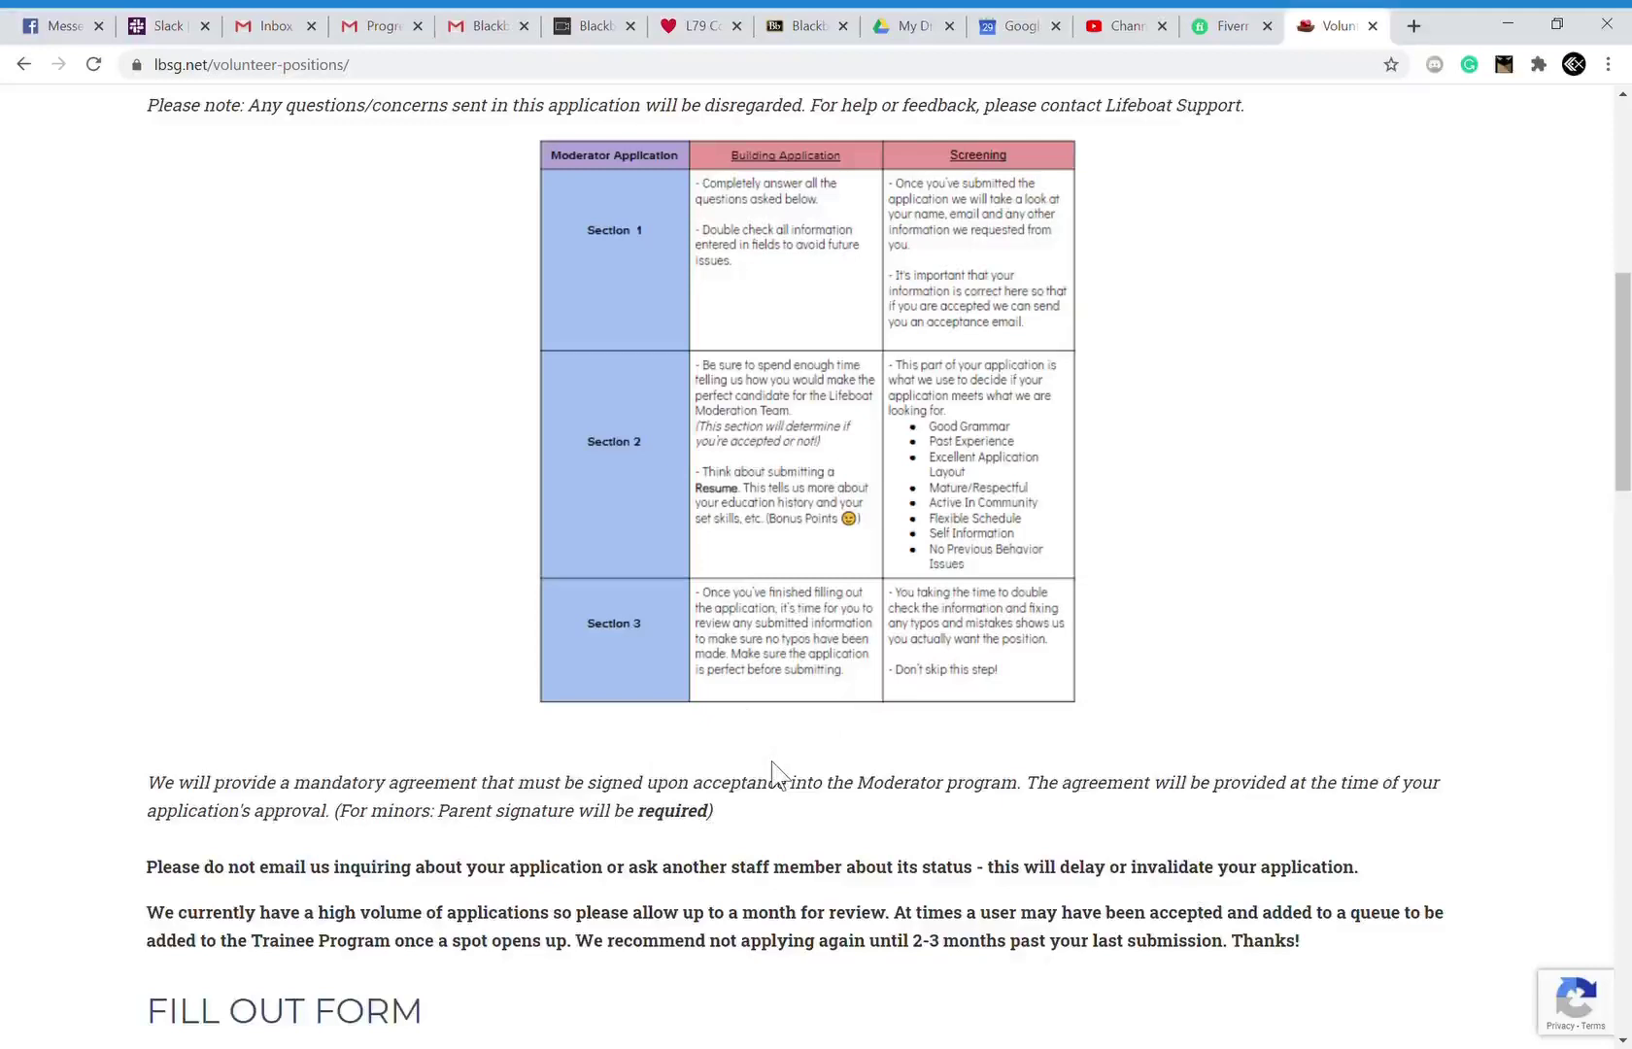
drag(371, 827, 717, 826)
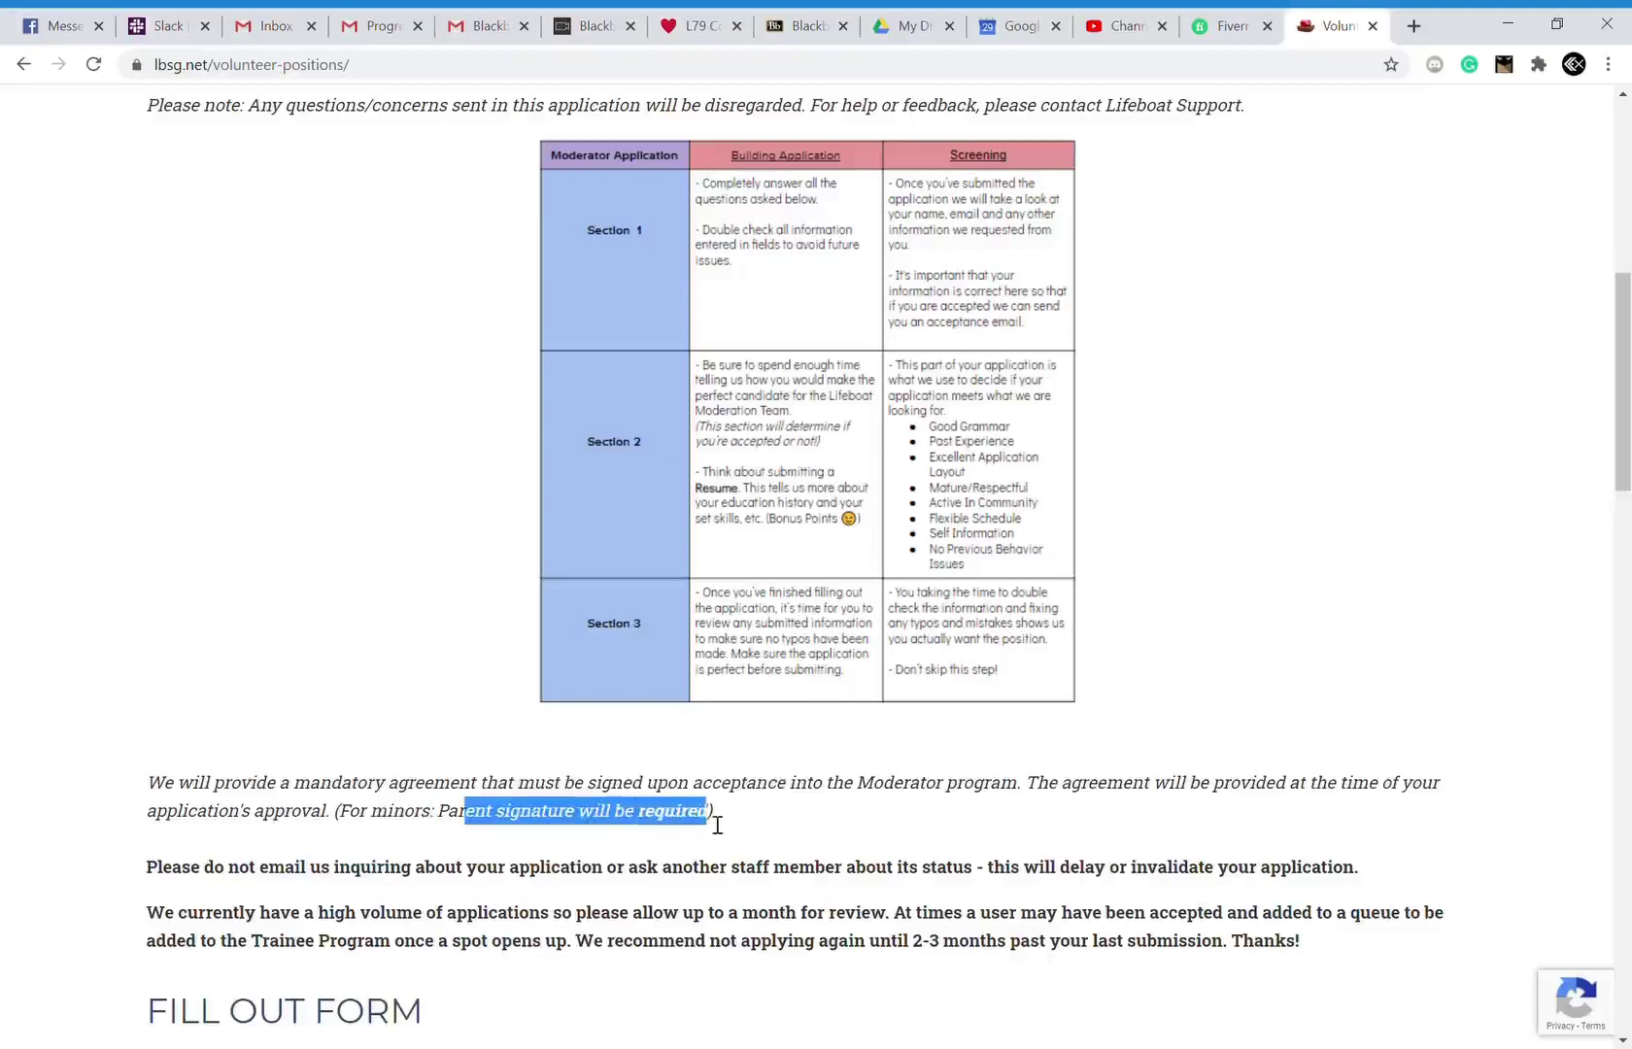
click(747, 830)
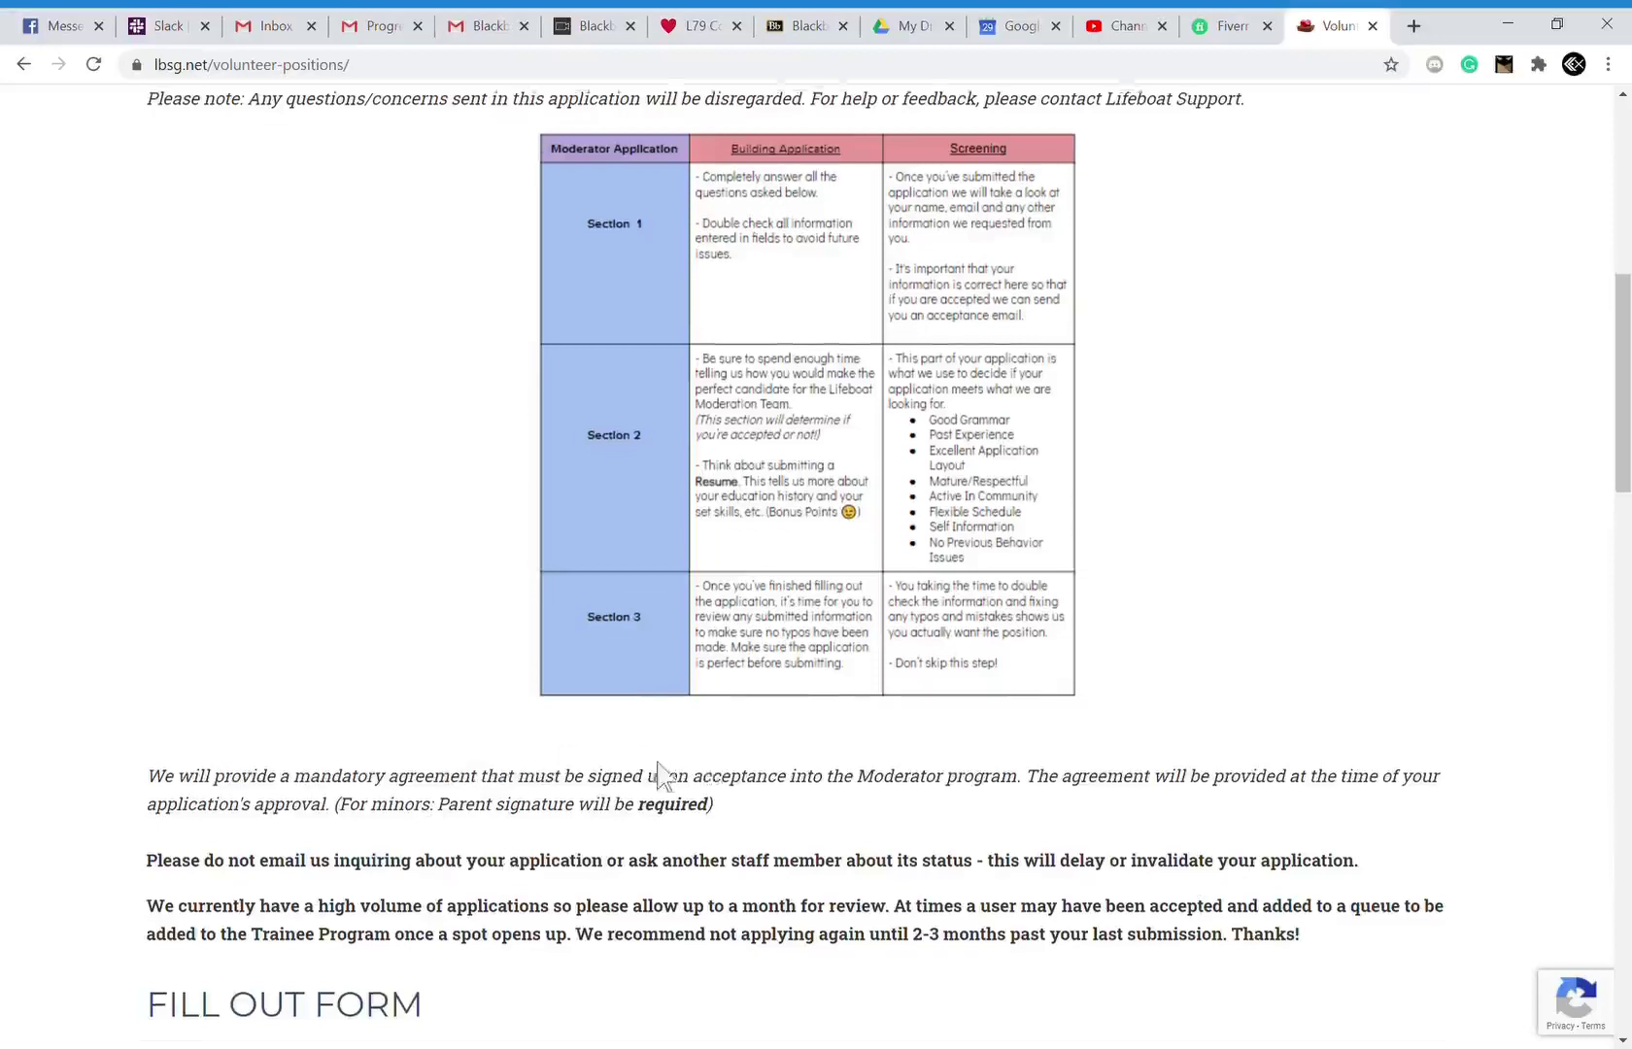
scroll(654, 769, down, 1)
drag(143, 761, 975, 764)
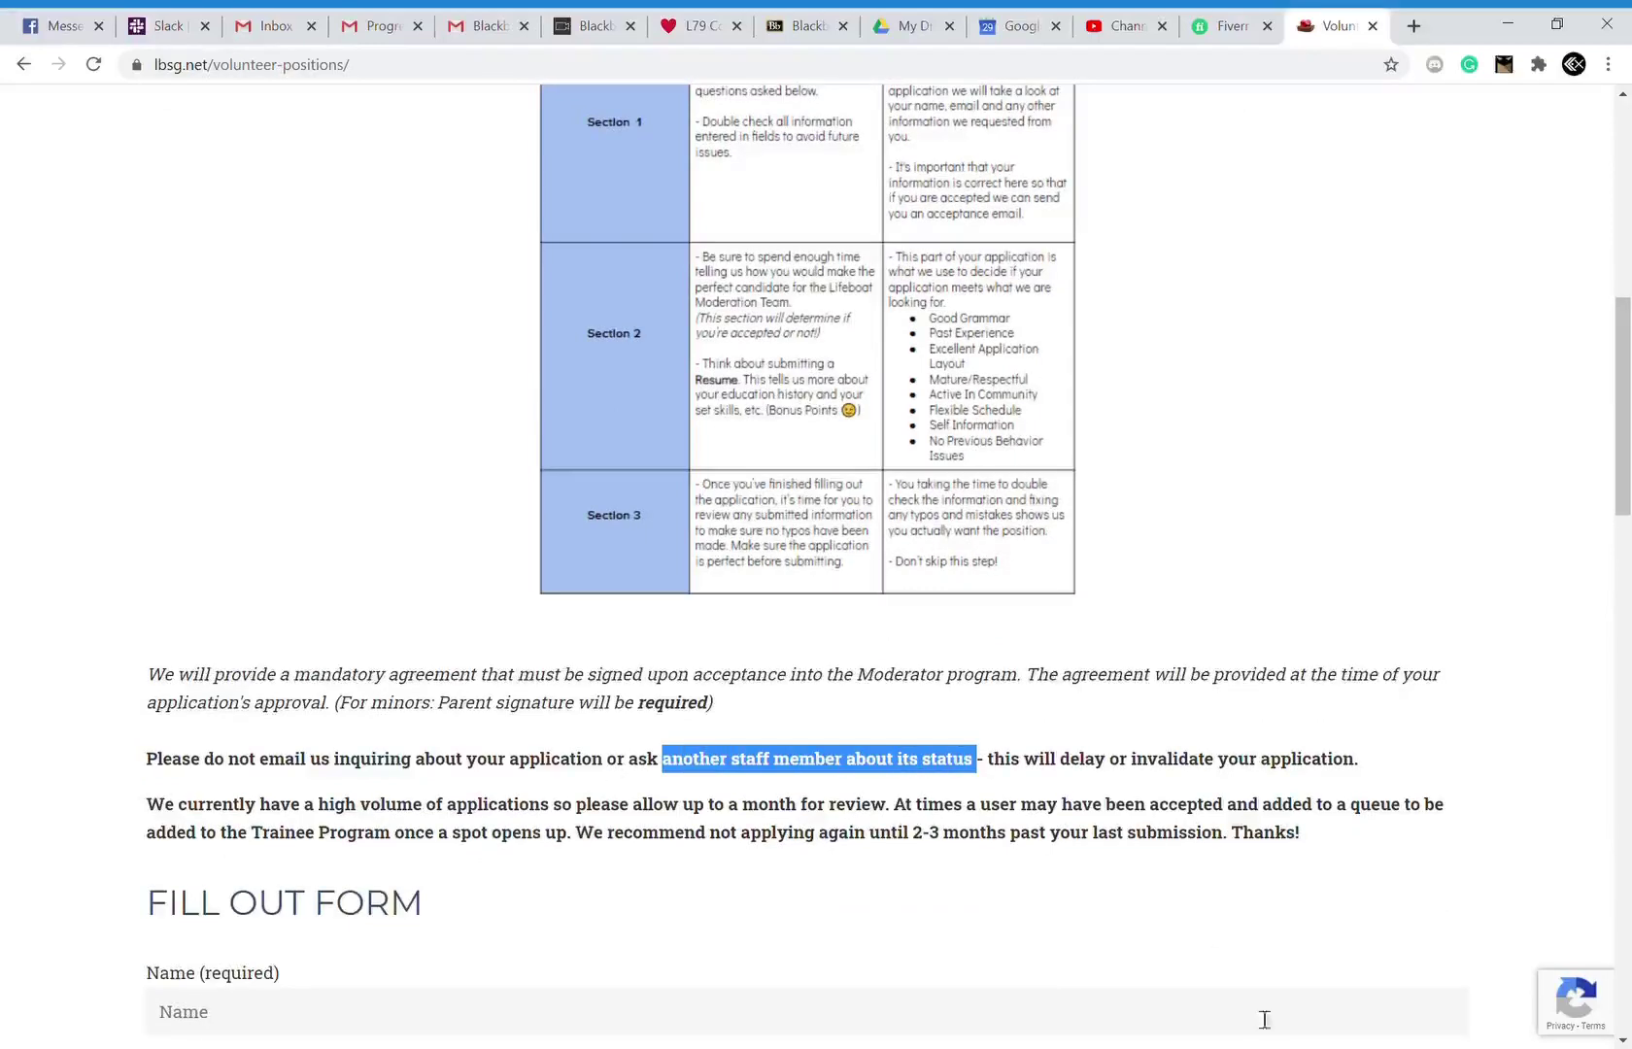
click(1186, 630)
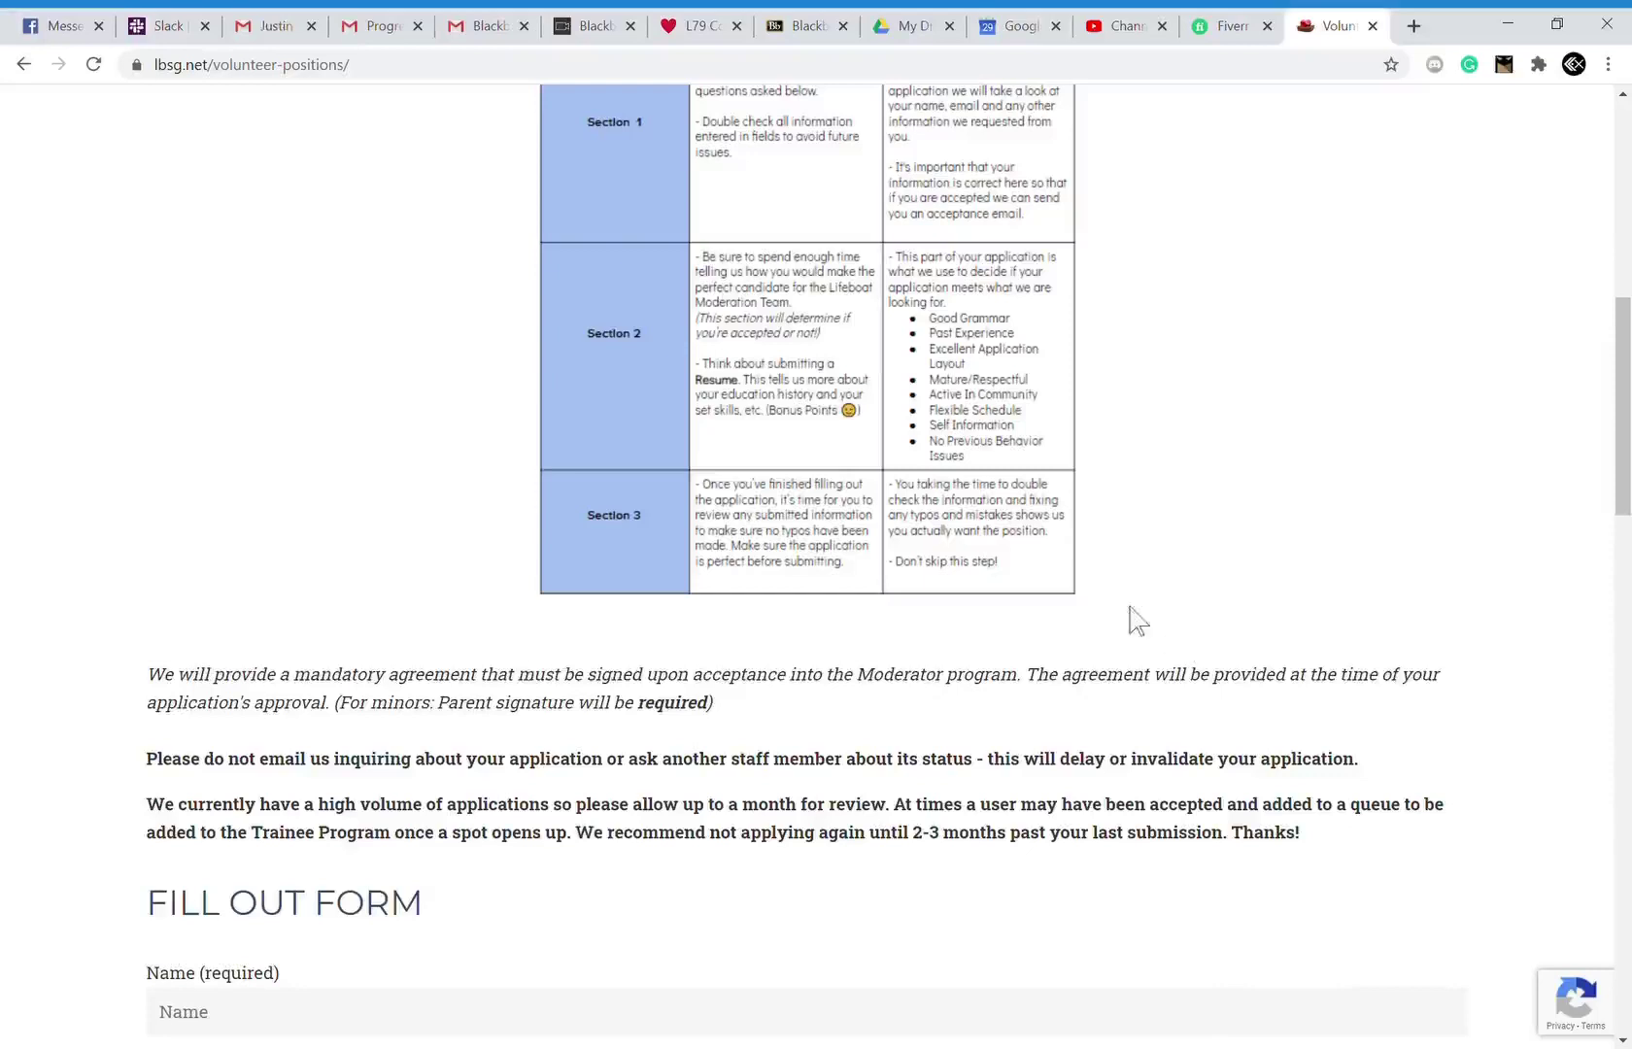
scroll(1199, 647, down, 1)
drag(1061, 654, 1132, 651)
Highlight the one-month review period and the advice on when to reapply.
click(1097, 651)
scroll(576, 712, down, 1)
scroll(576, 712, down, 1)
drag(655, 590, 906, 603)
click(906, 603)
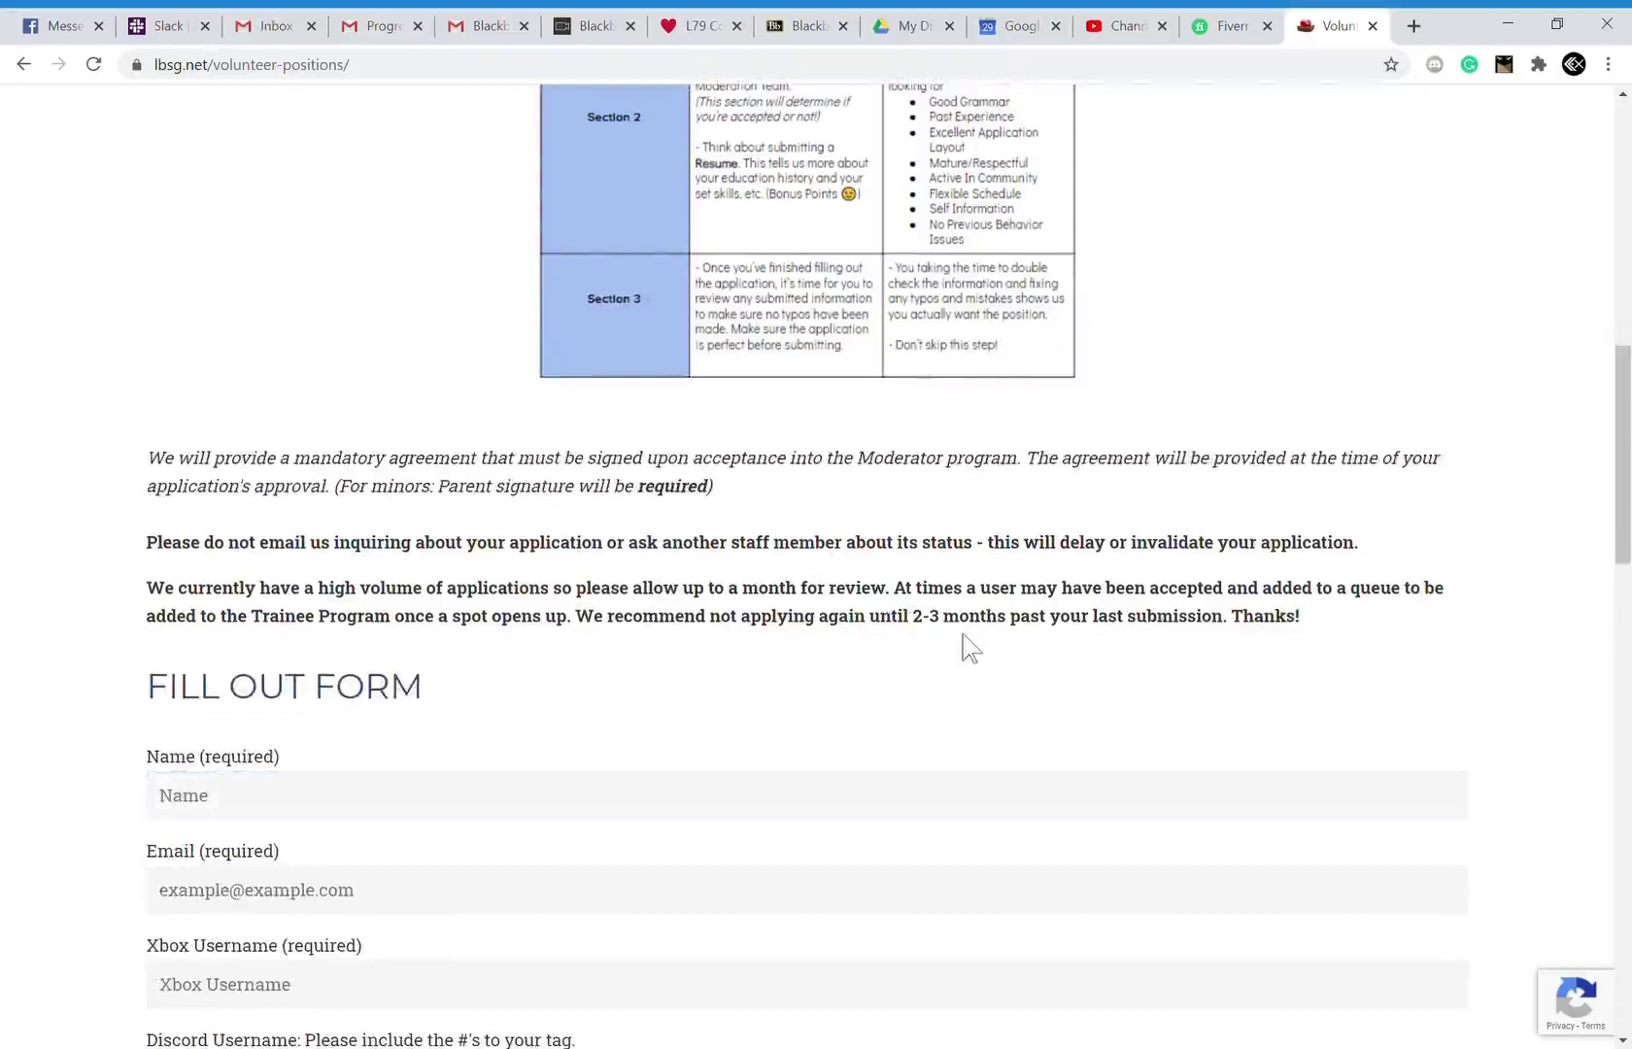
drag(742, 590, 898, 593)
click(914, 603)
drag(594, 617, 1231, 630)
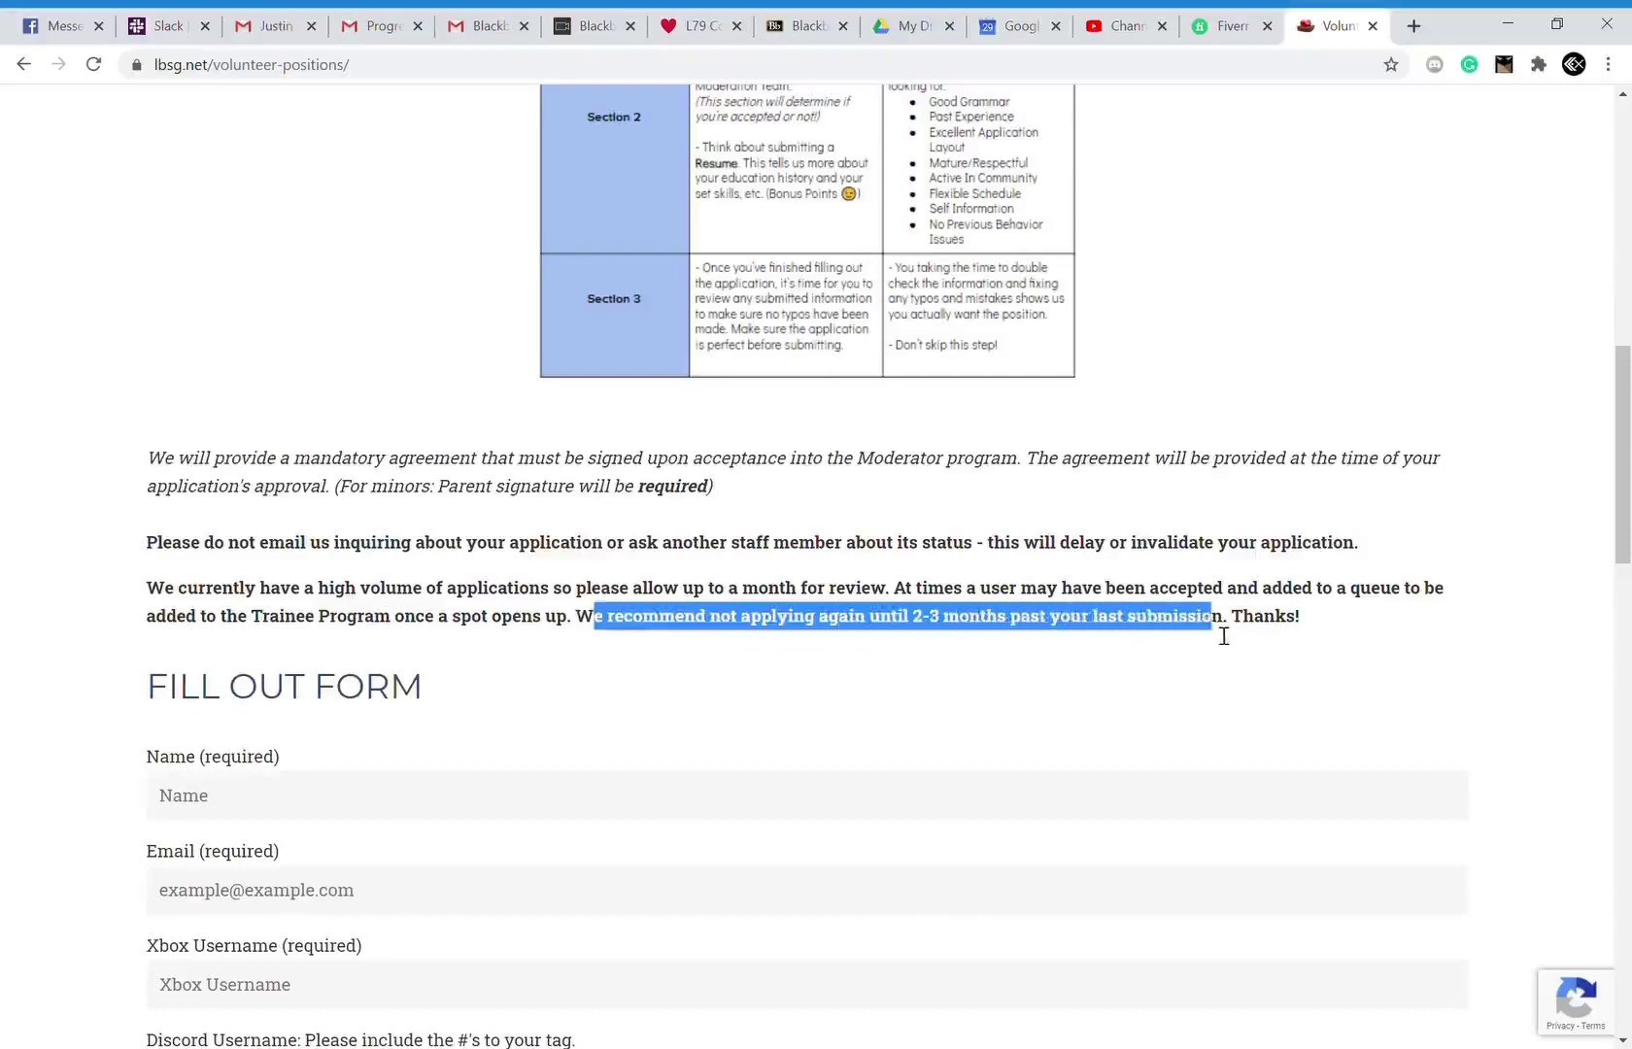
click(1249, 717)
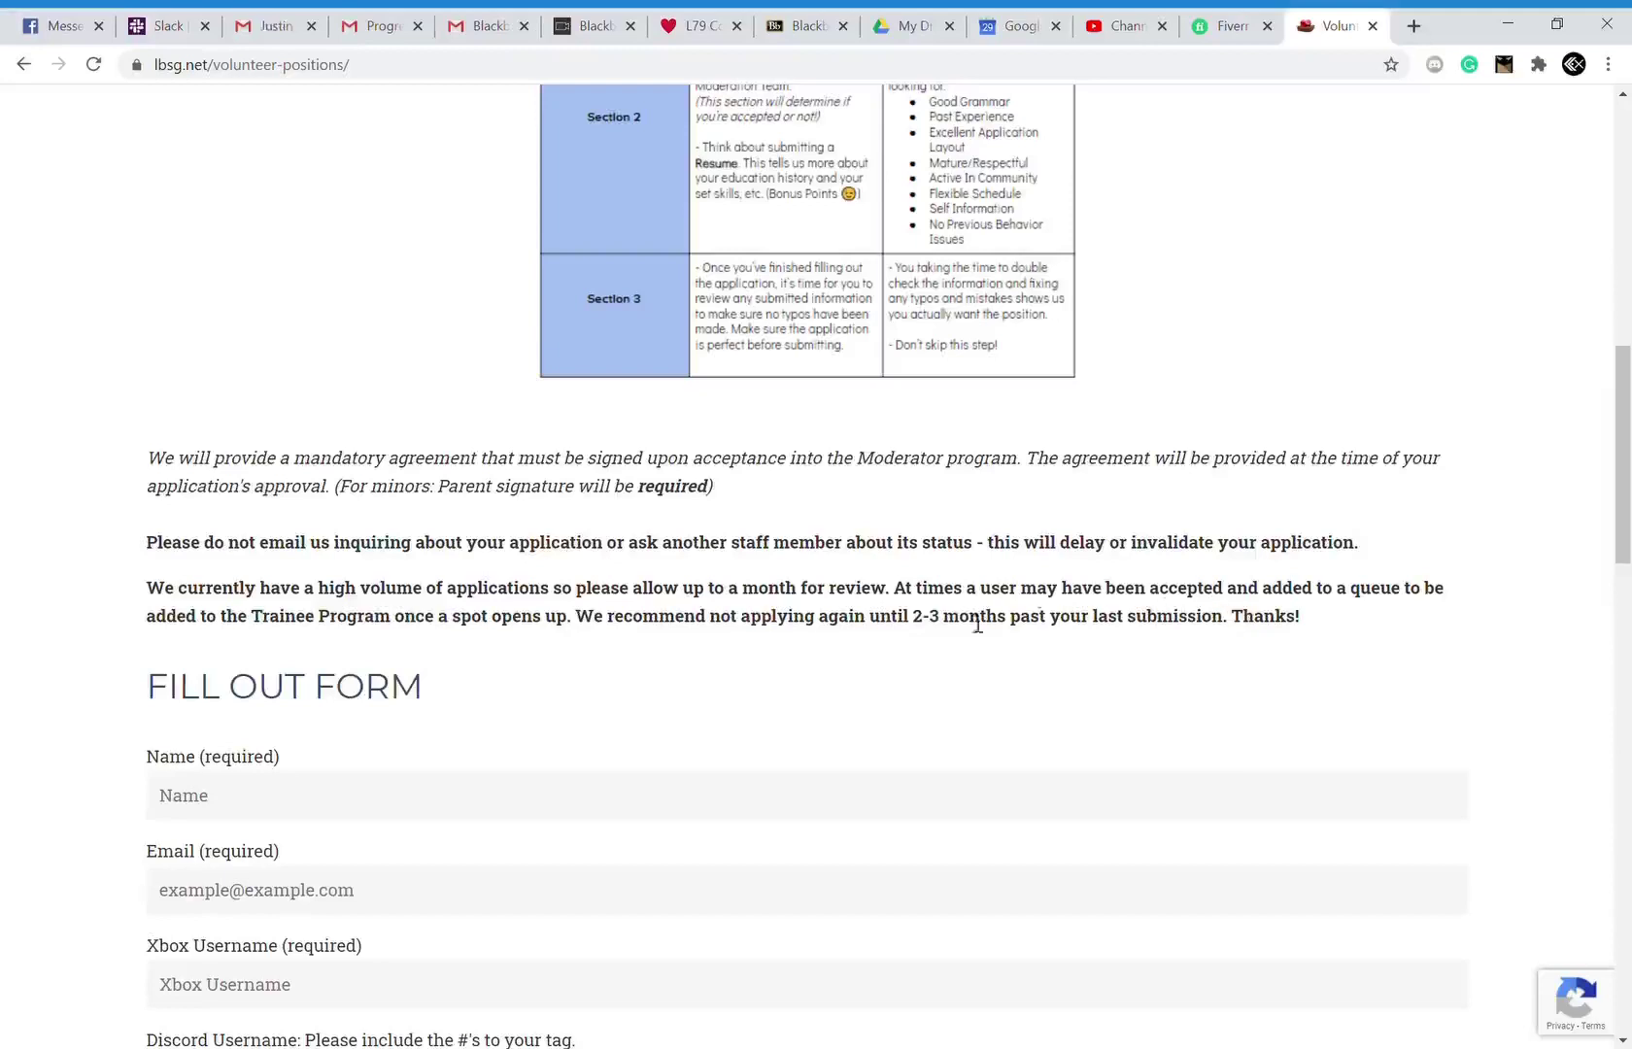
Emphasise the 2-3 month reapplication wait, then draw attention to the Name field.
drag(912, 617, 1010, 619)
click(1081, 670)
drag(580, 619, 791, 651)
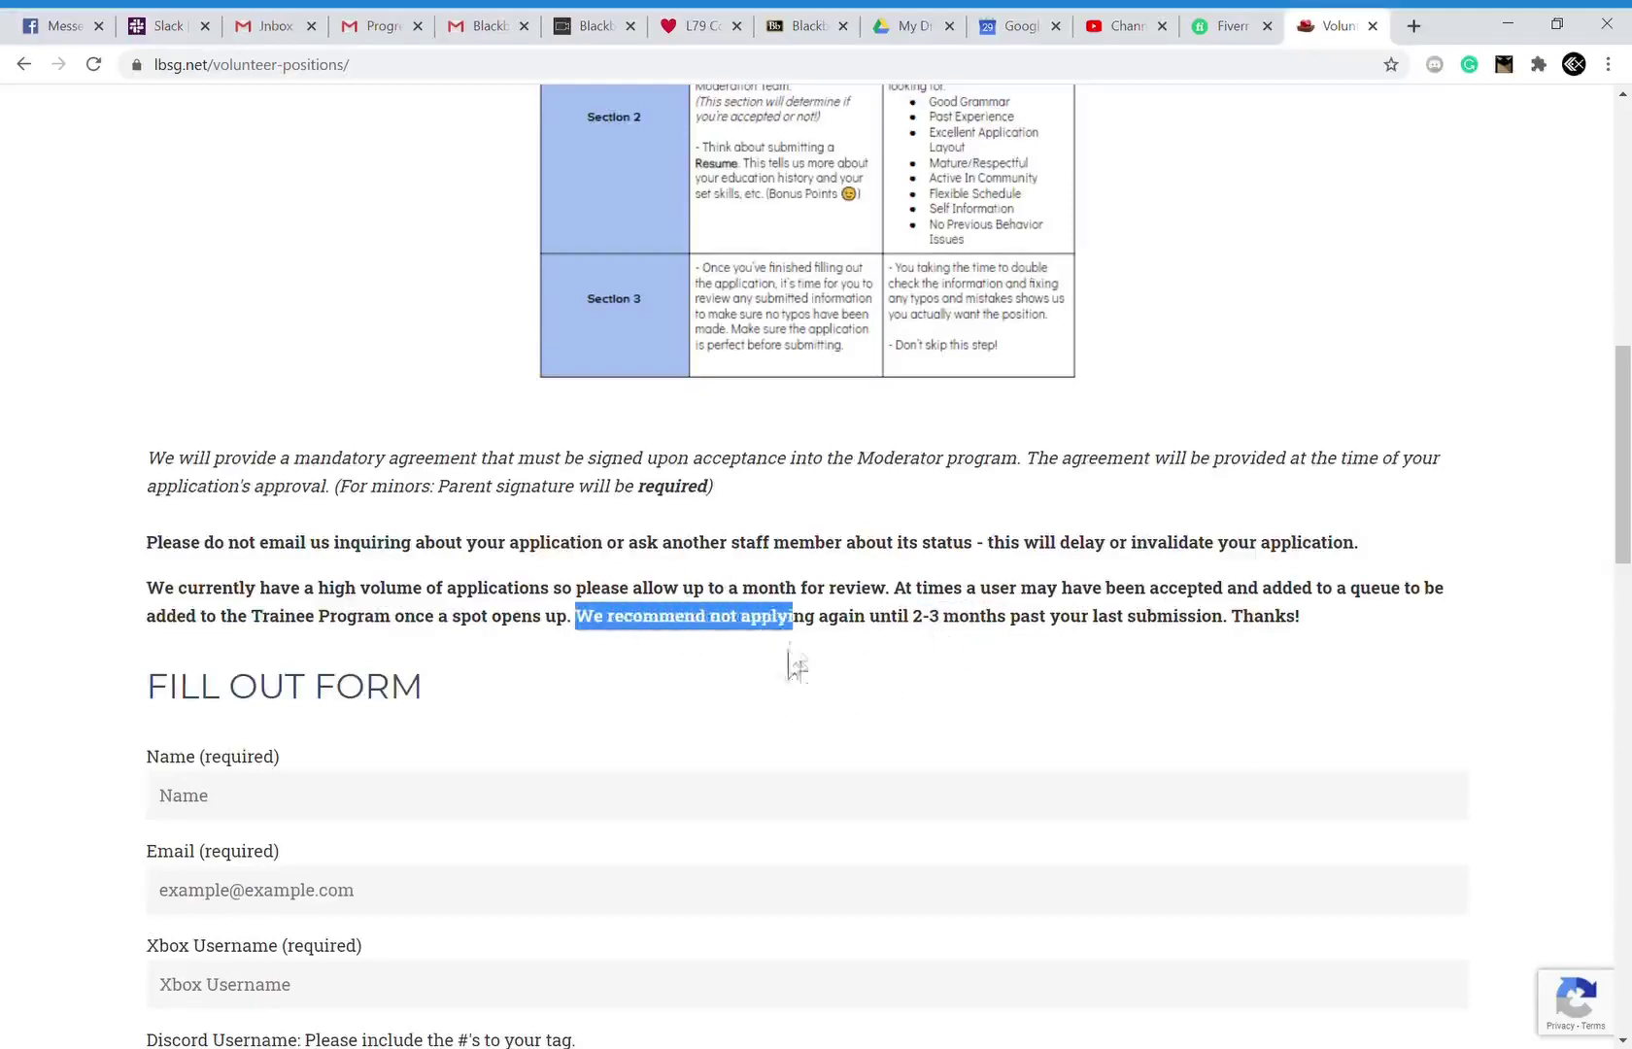
click(790, 664)
scroll(739, 593, down, 2)
click(624, 587)
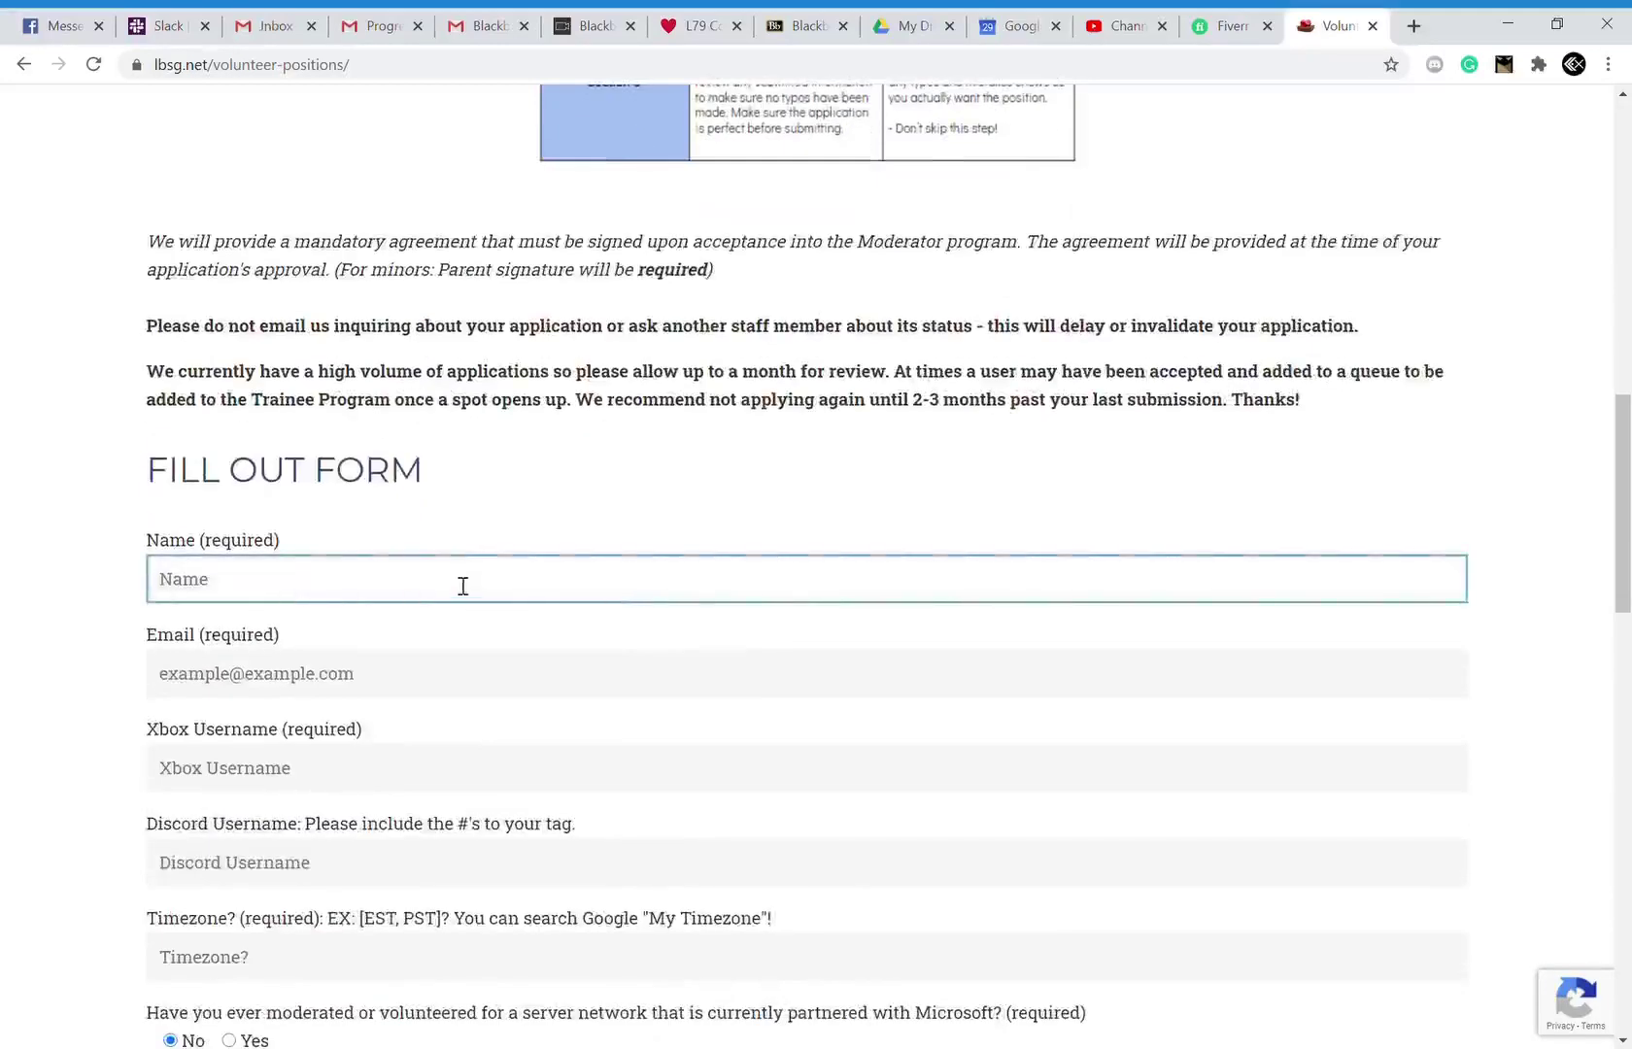
Point out the required Name and Email fields by focusing each in turn.
click(377, 508)
scroll(233, 520, down, 1)
scroll(233, 519, down, 1)
click(306, 370)
click(445, 306)
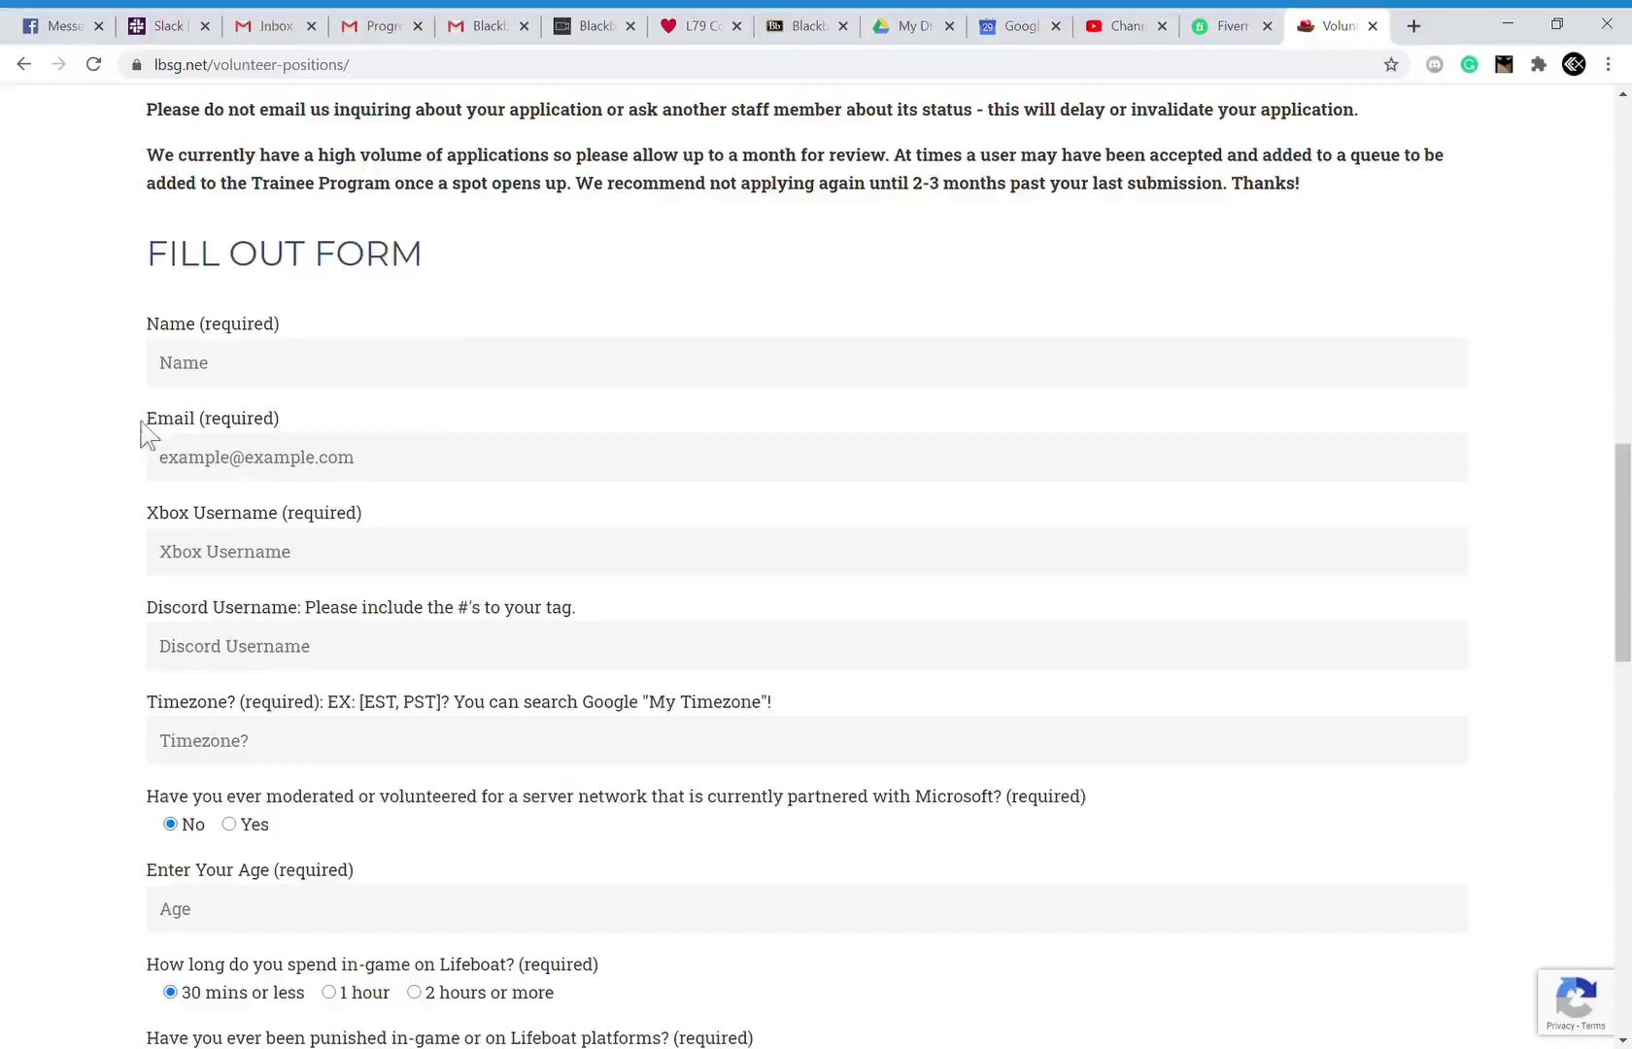
click(229, 457)
click(36, 456)
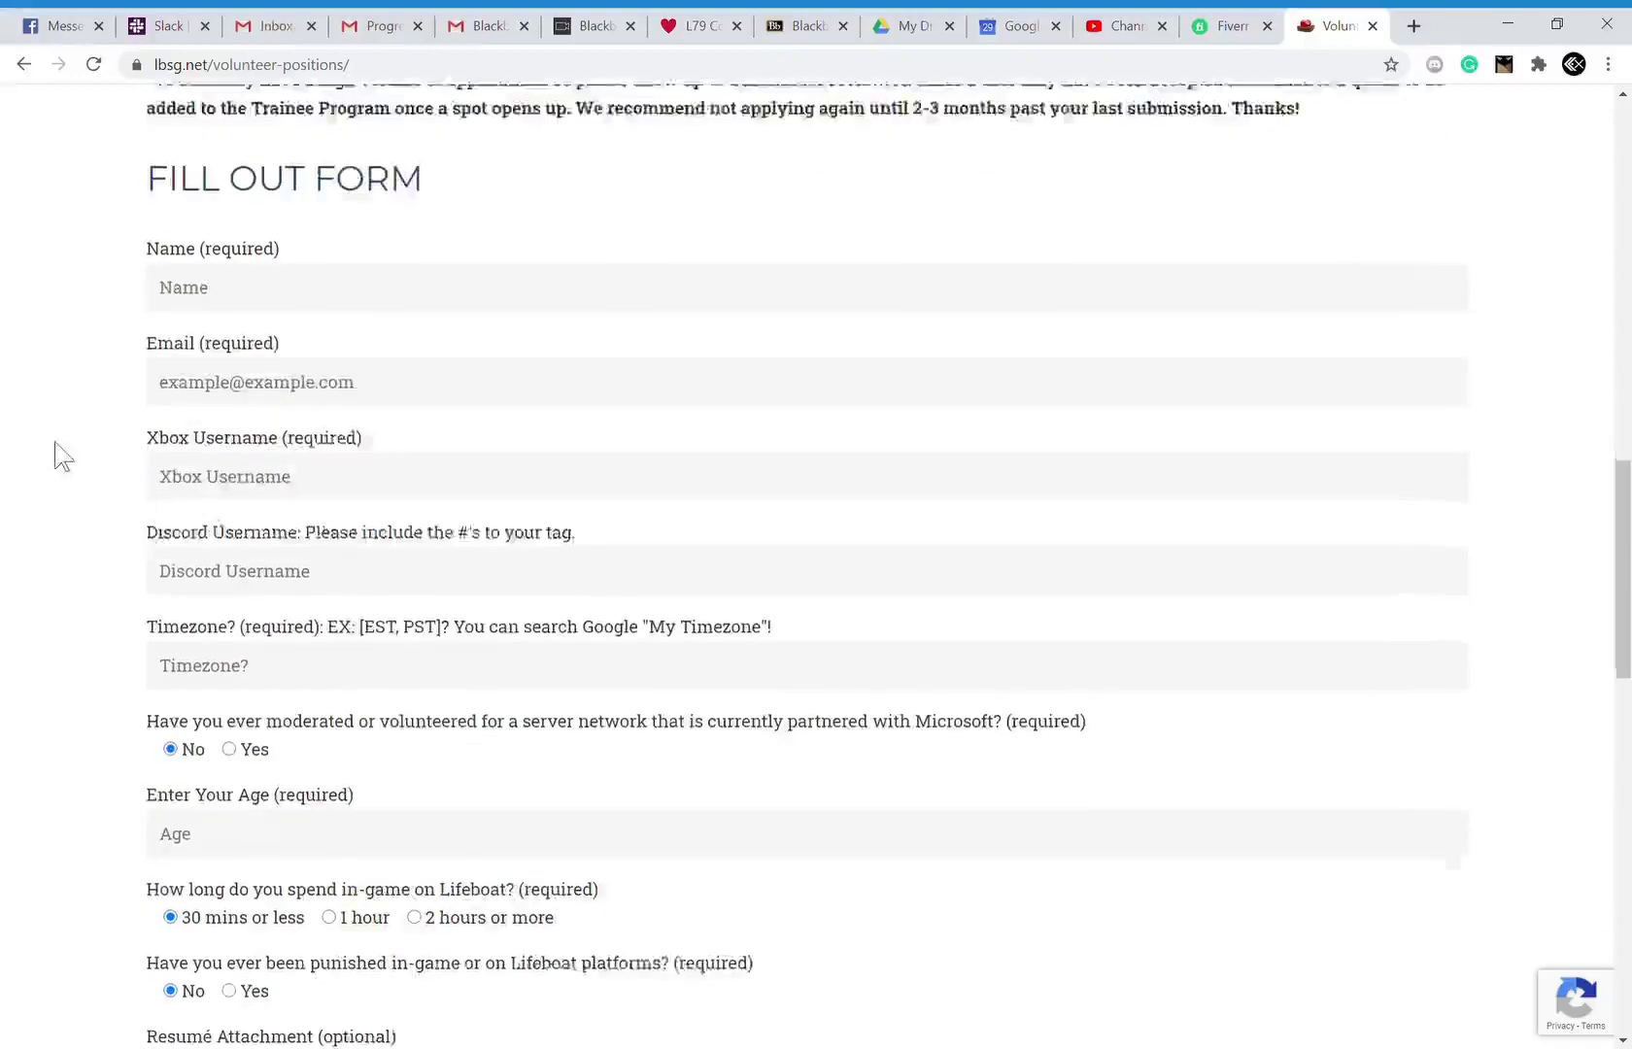
scroll(36, 456, down, 1)
click(204, 351)
click(99, 398)
Highlight the Xbox Username (required) label and the word Xbox, then the Discord Username label.
drag(147, 404, 364, 404)
click(379, 408)
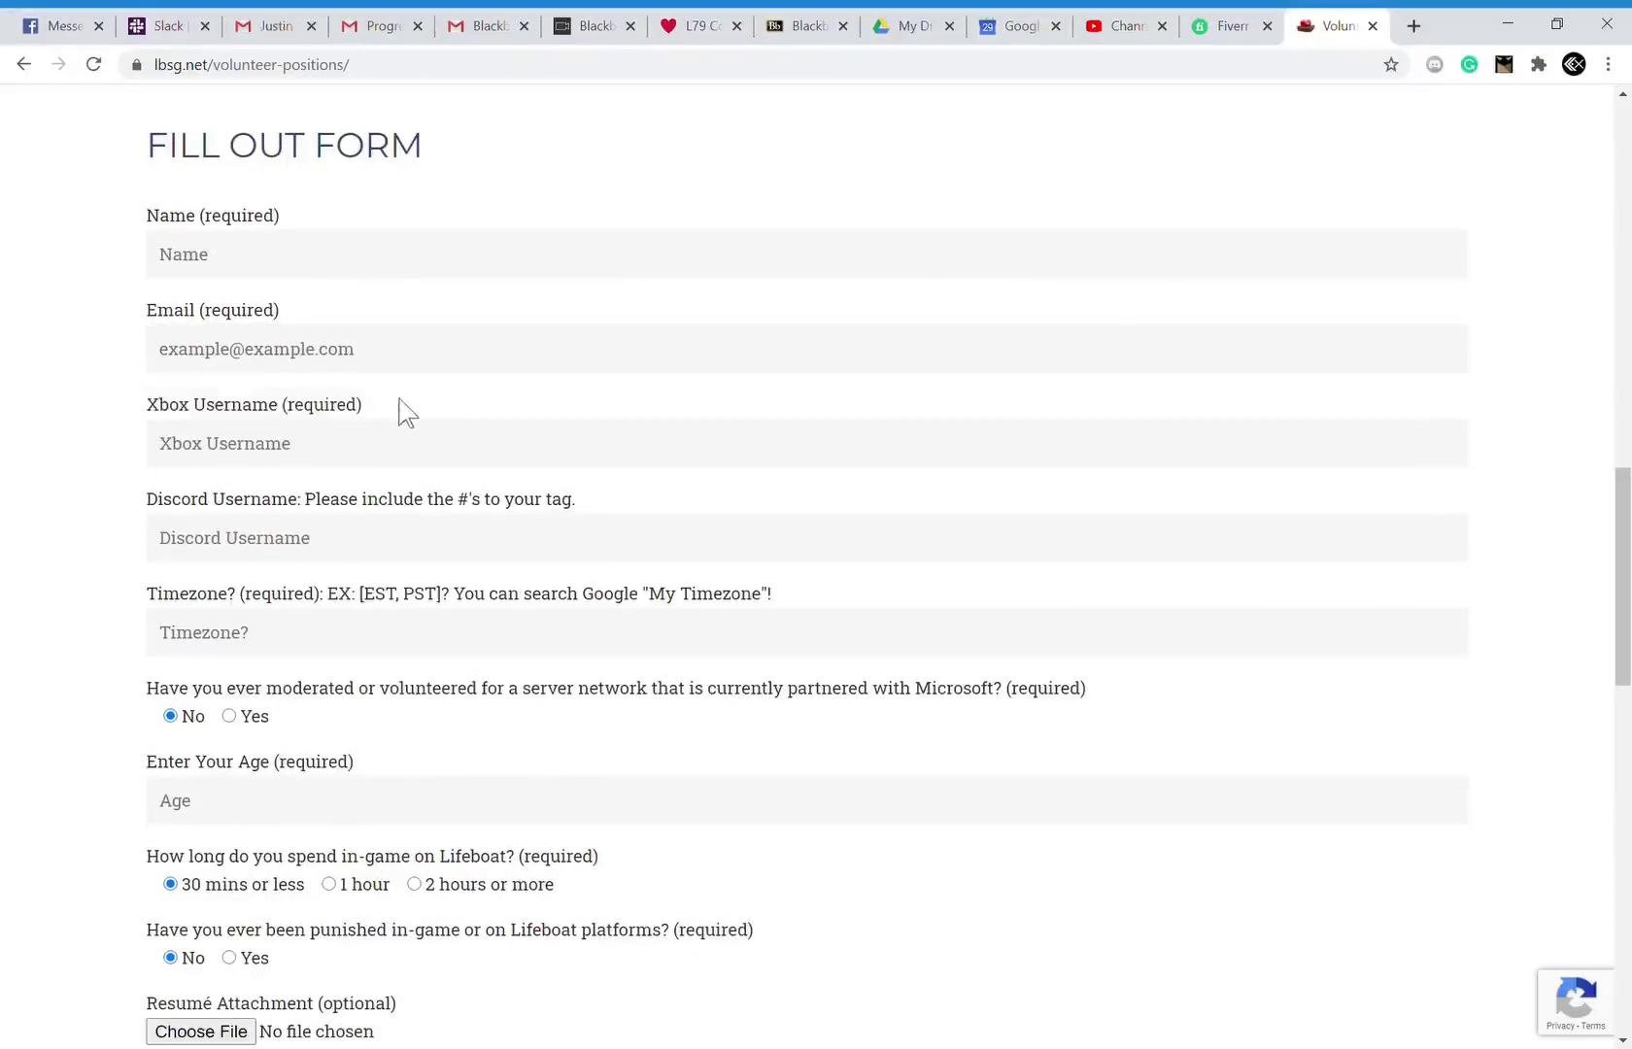
scroll(395, 415, down, 1)
click(373, 335)
click(154, 312)
drag(146, 297, 211, 306)
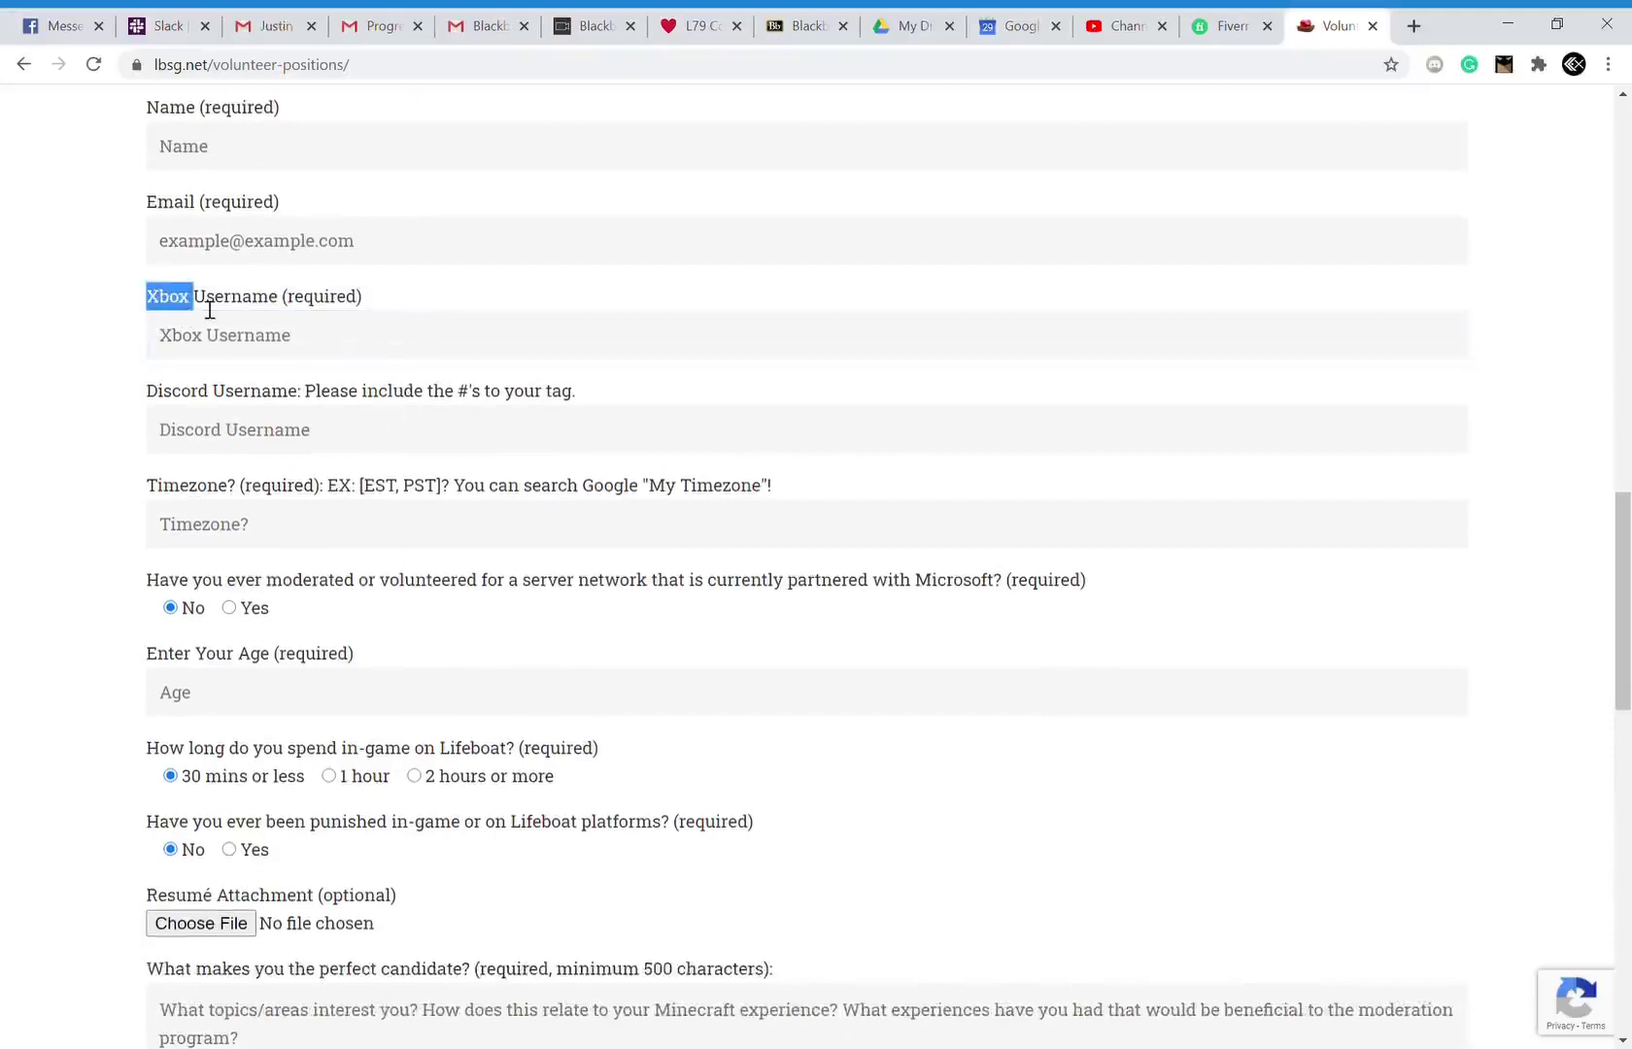
click(208, 310)
drag(145, 390, 583, 408)
click(583, 408)
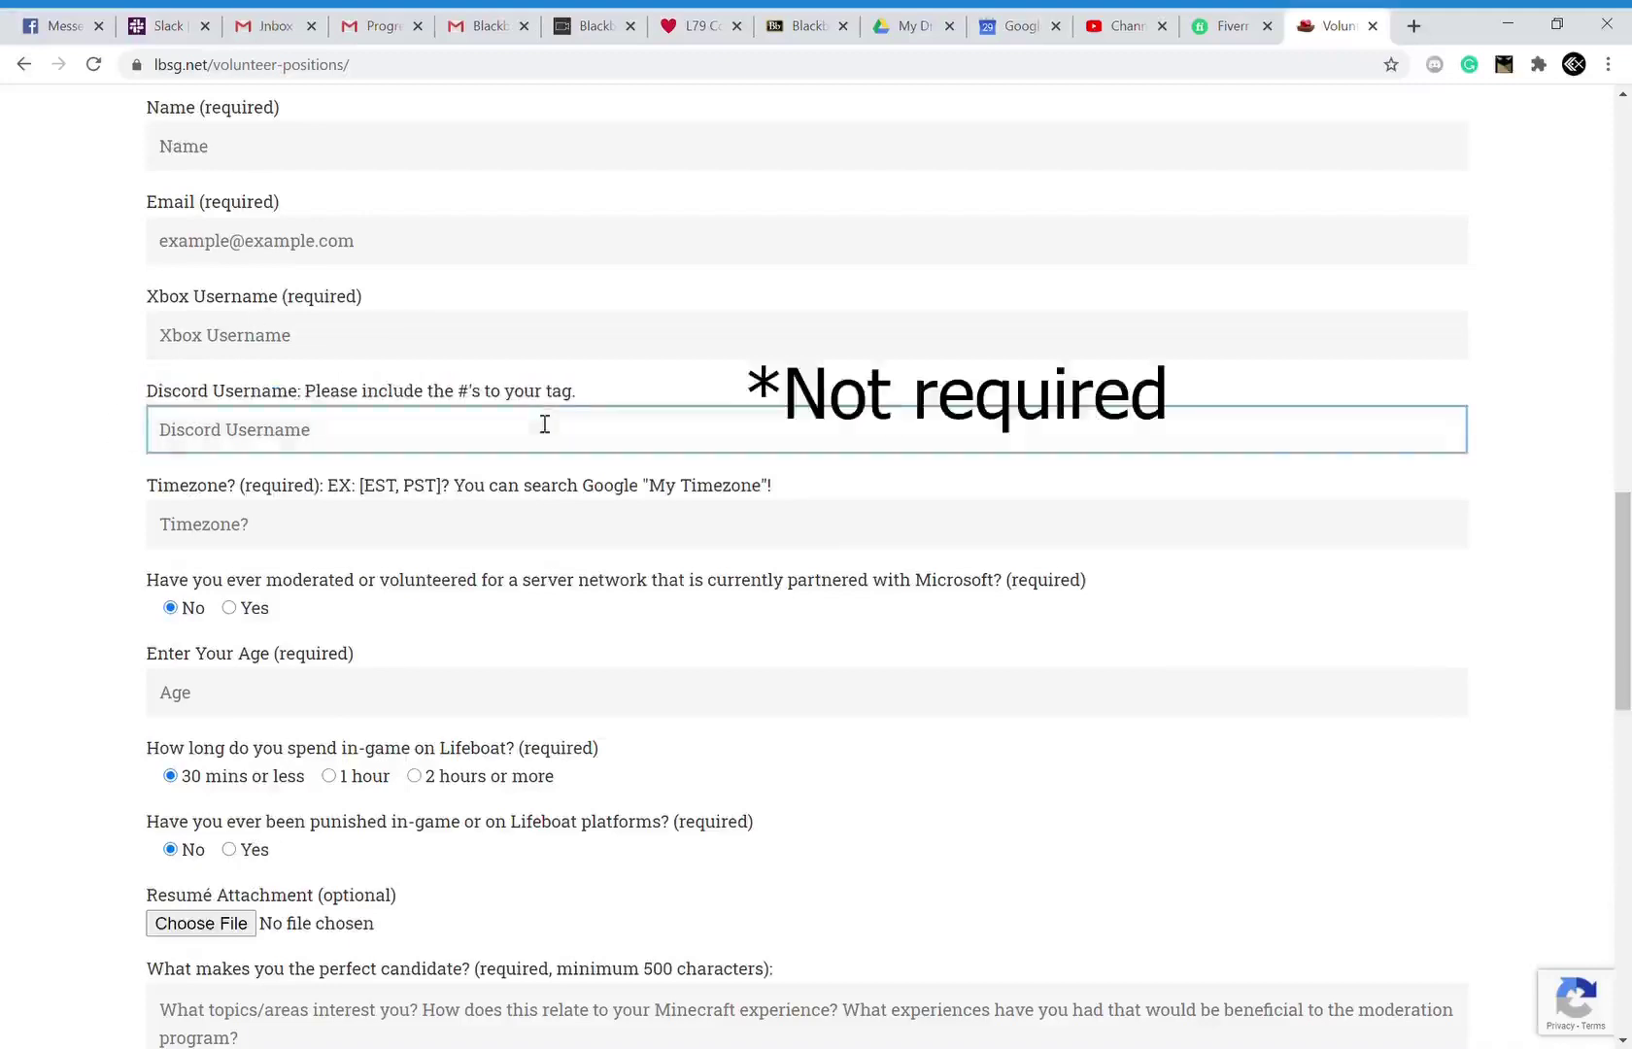
click(580, 406)
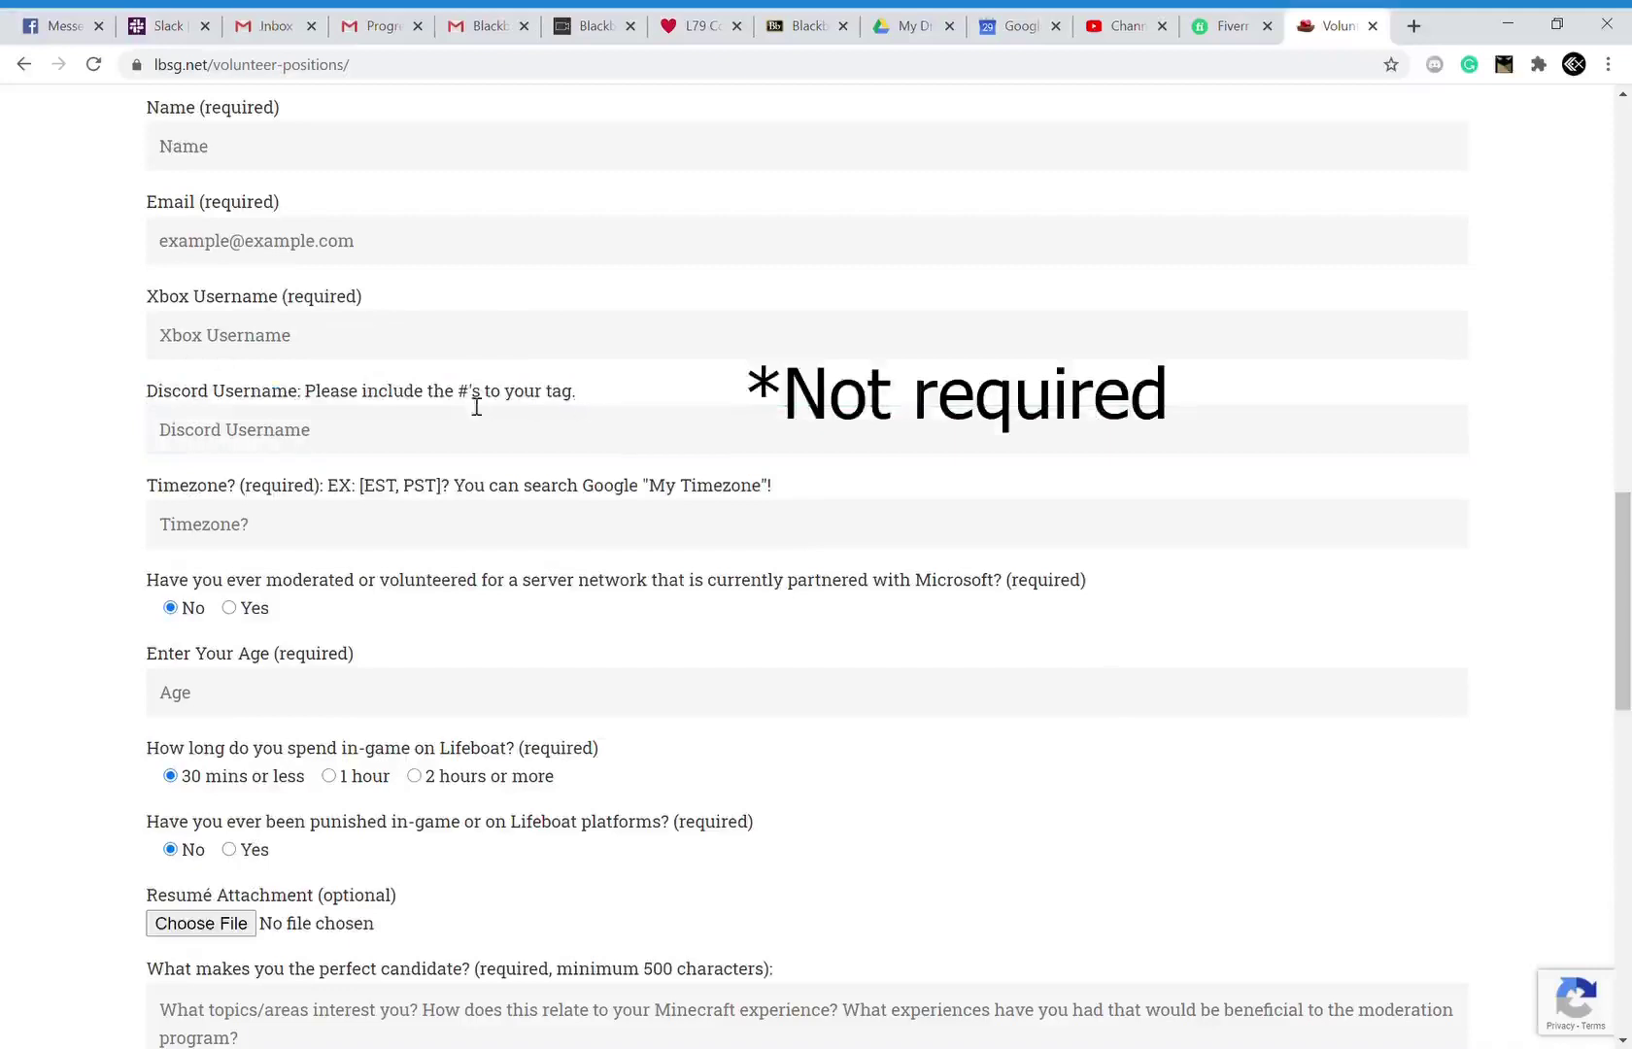
double_click(475, 406)
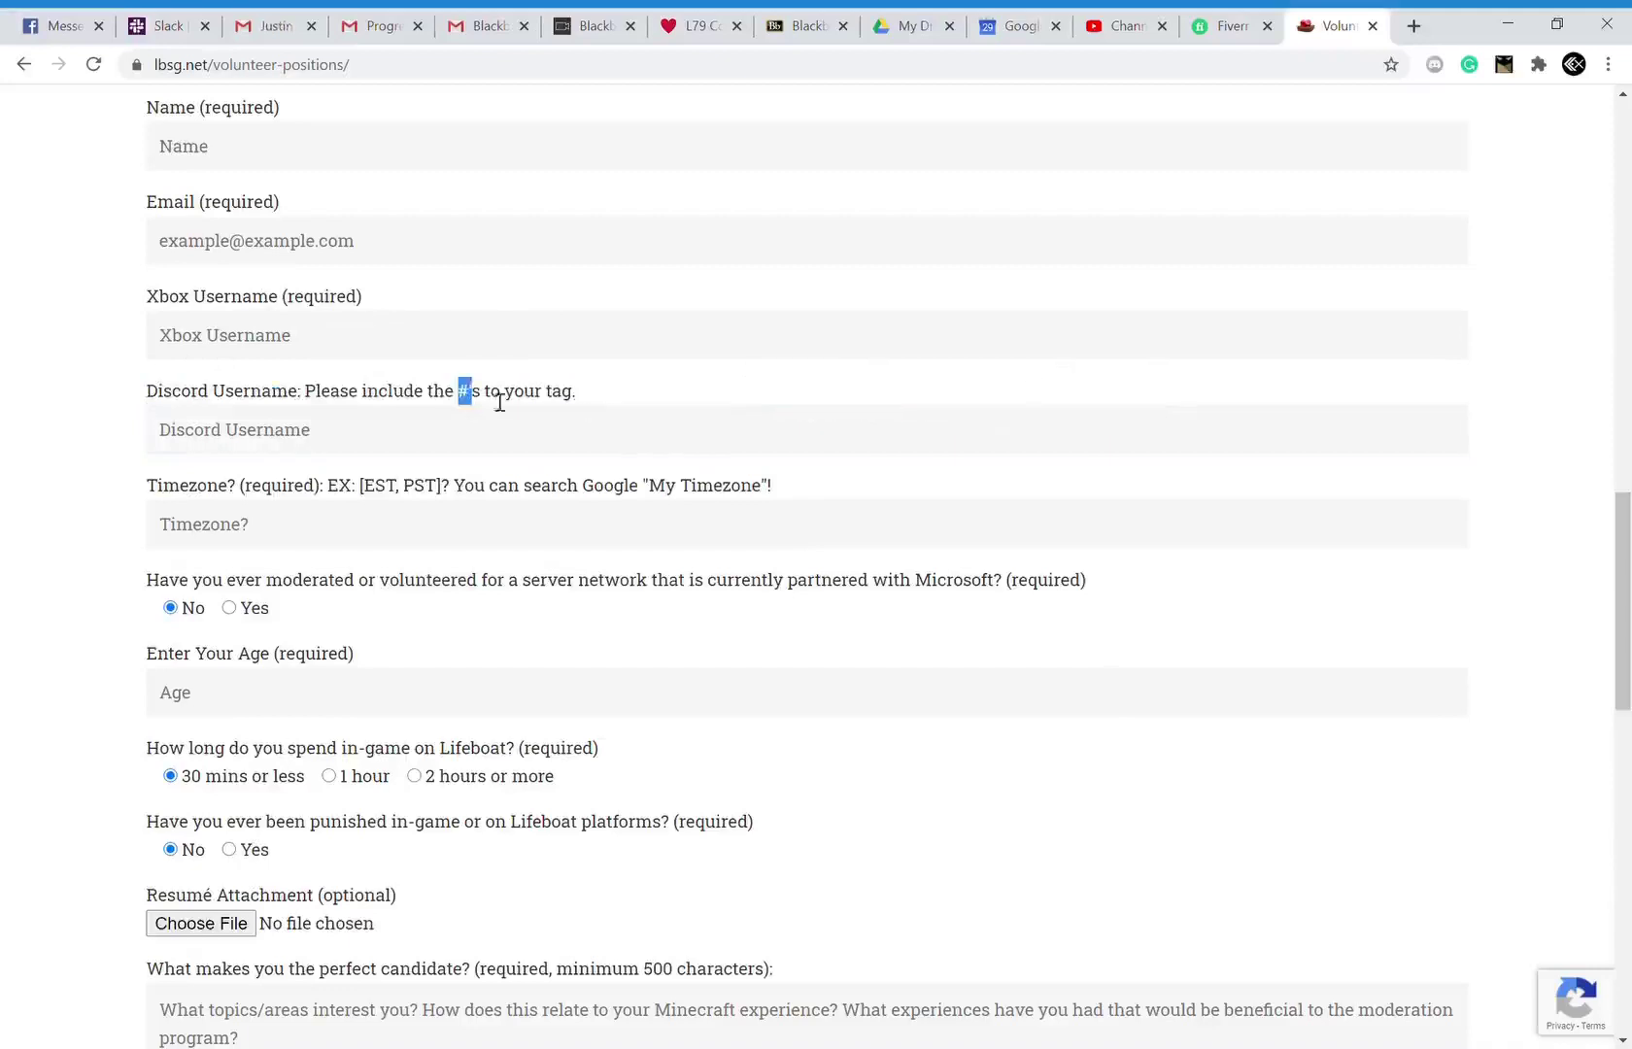
click(592, 391)
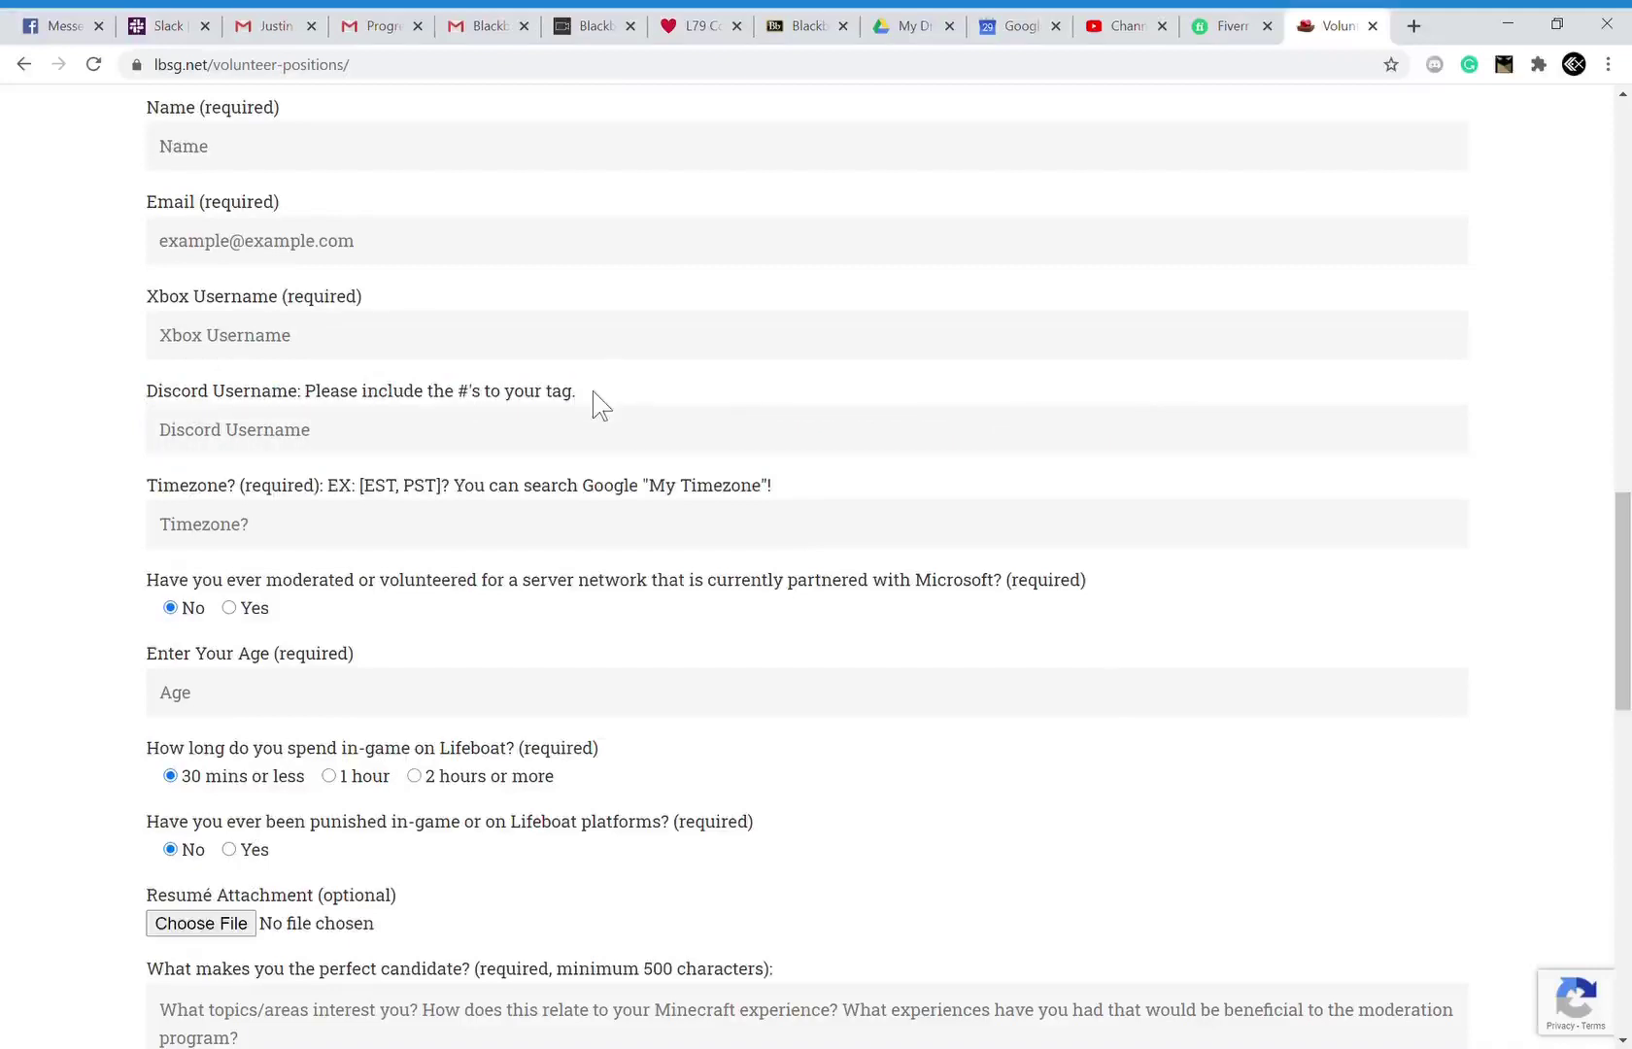
drag(576, 391, 150, 386)
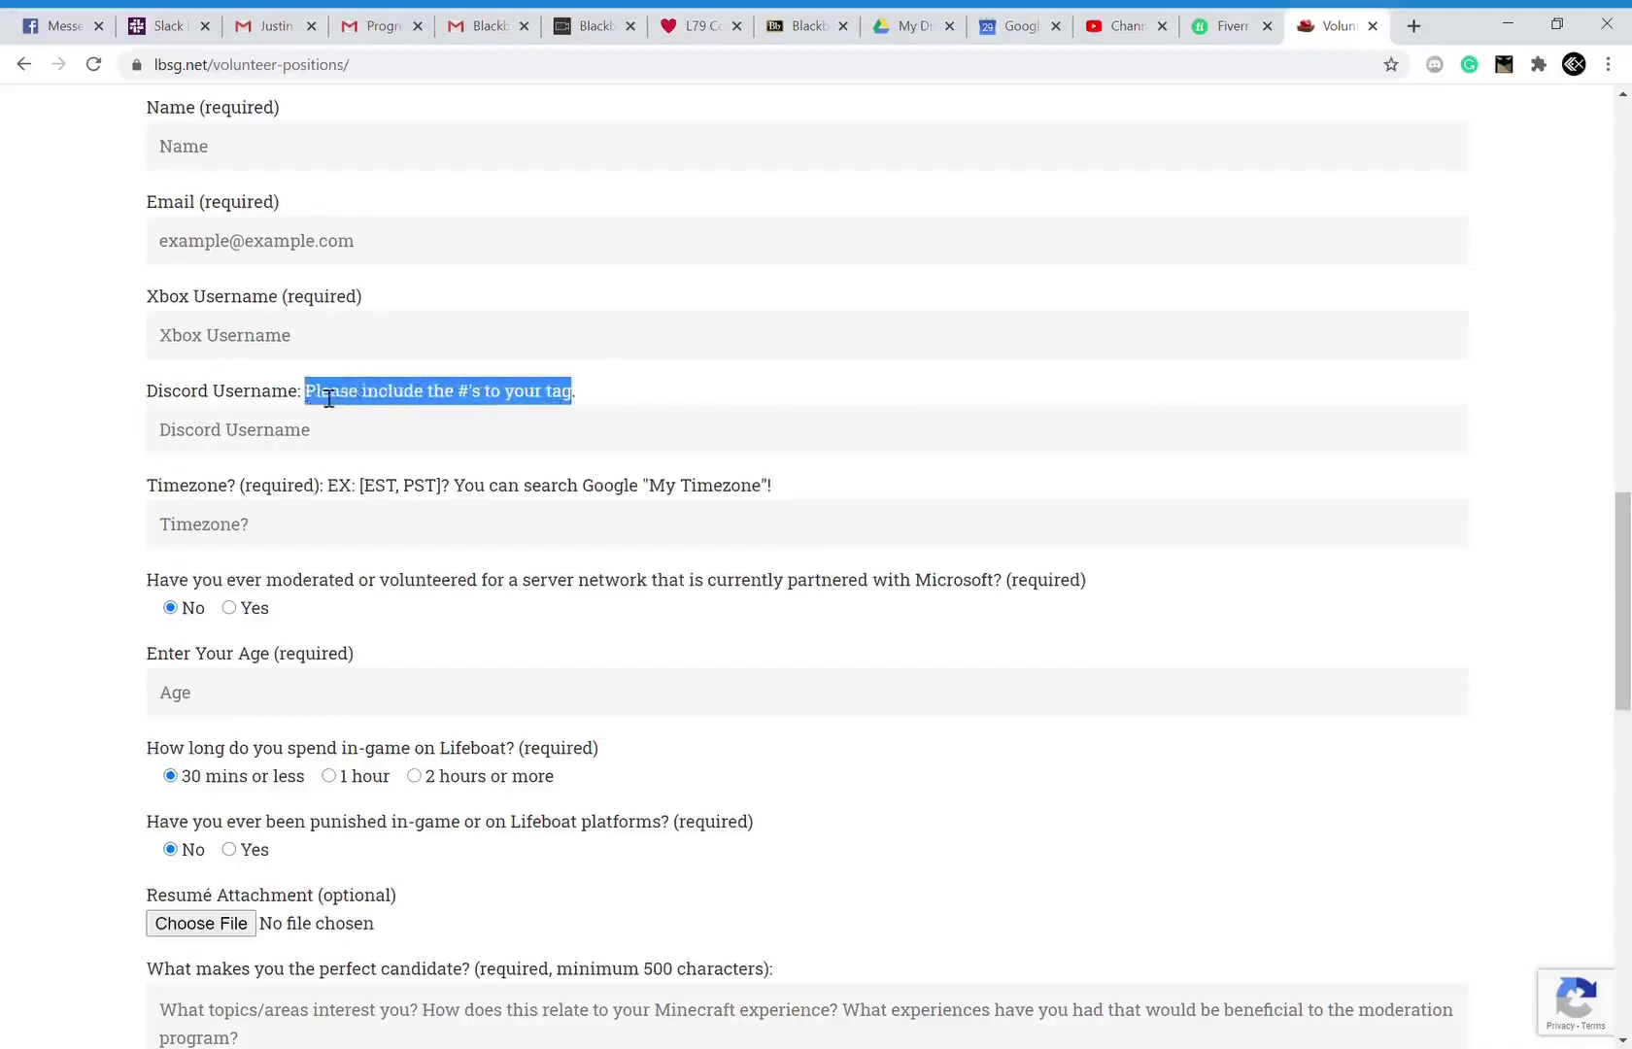
click(194, 389)
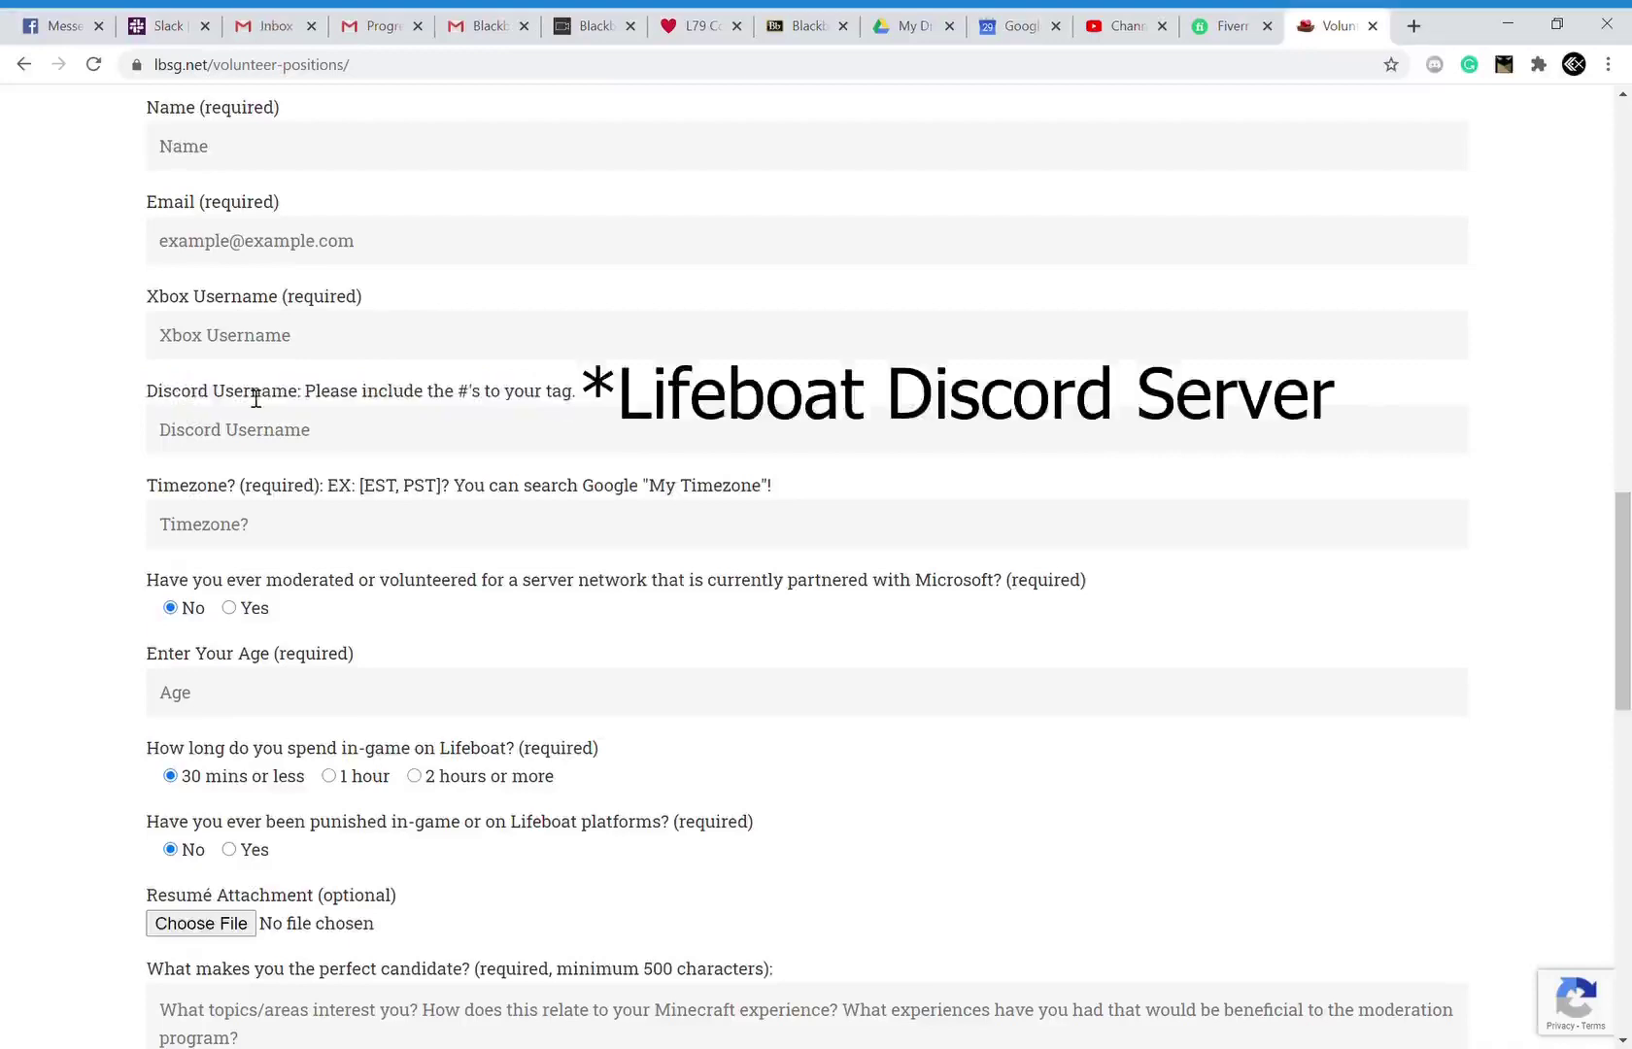
click(242, 518)
click(147, 497)
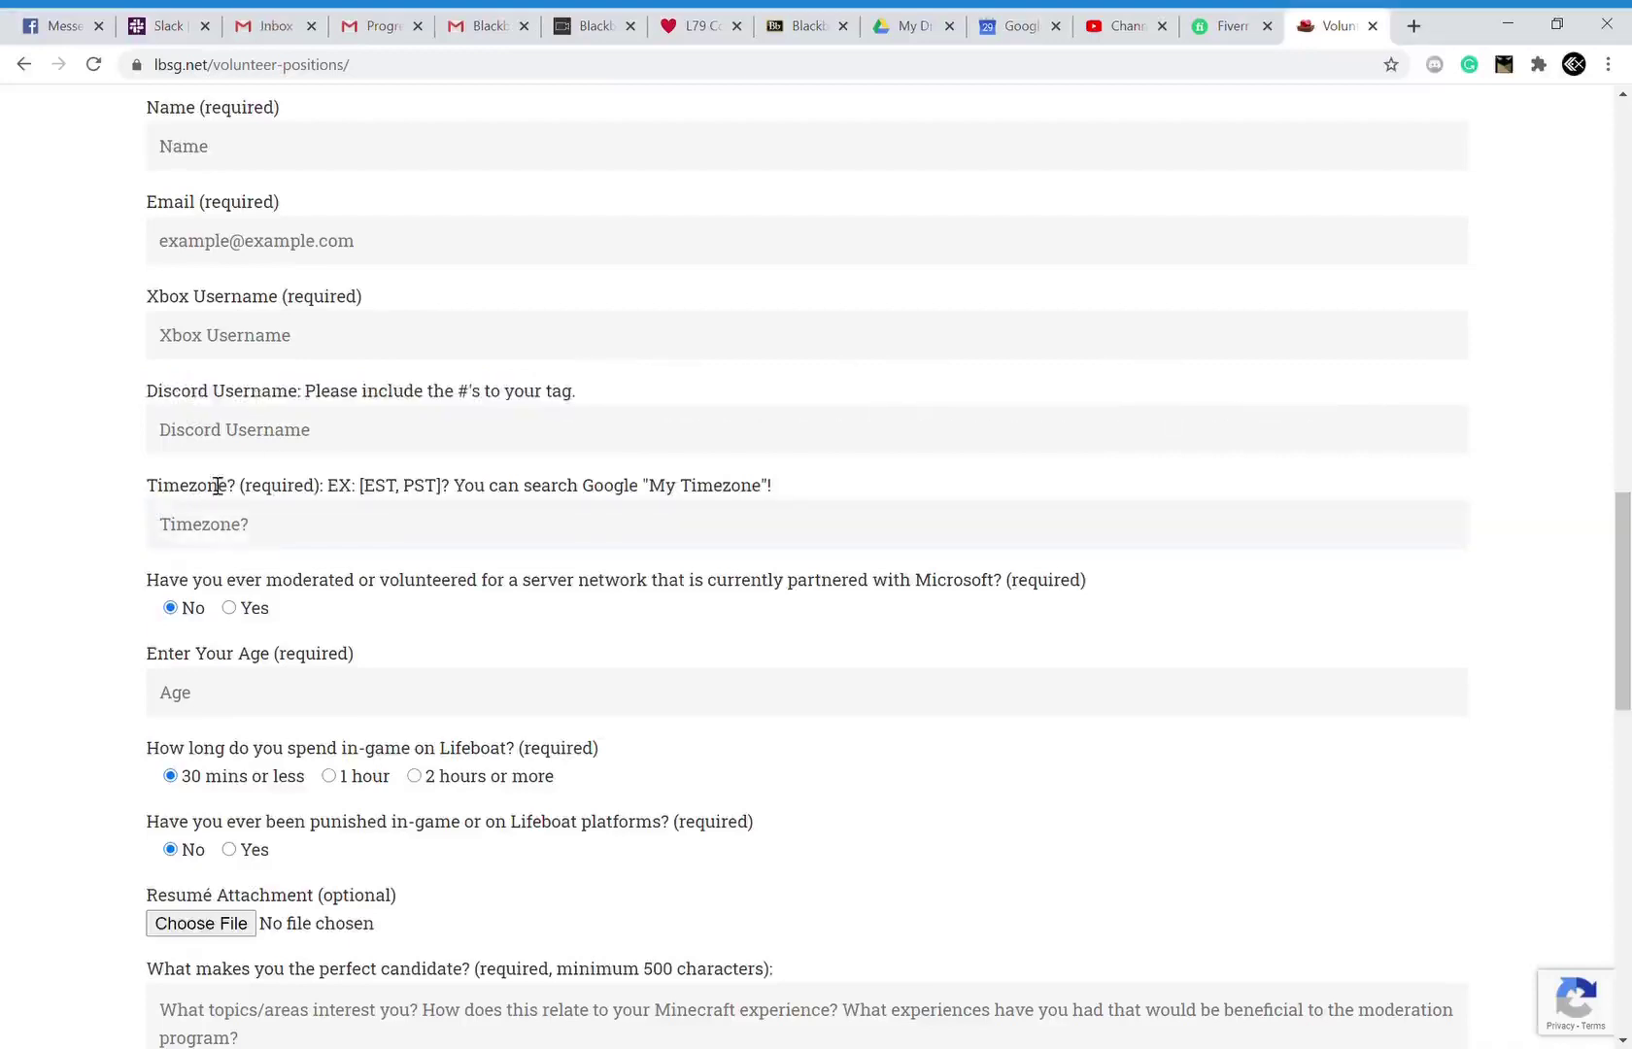
click(408, 524)
click(695, 691)
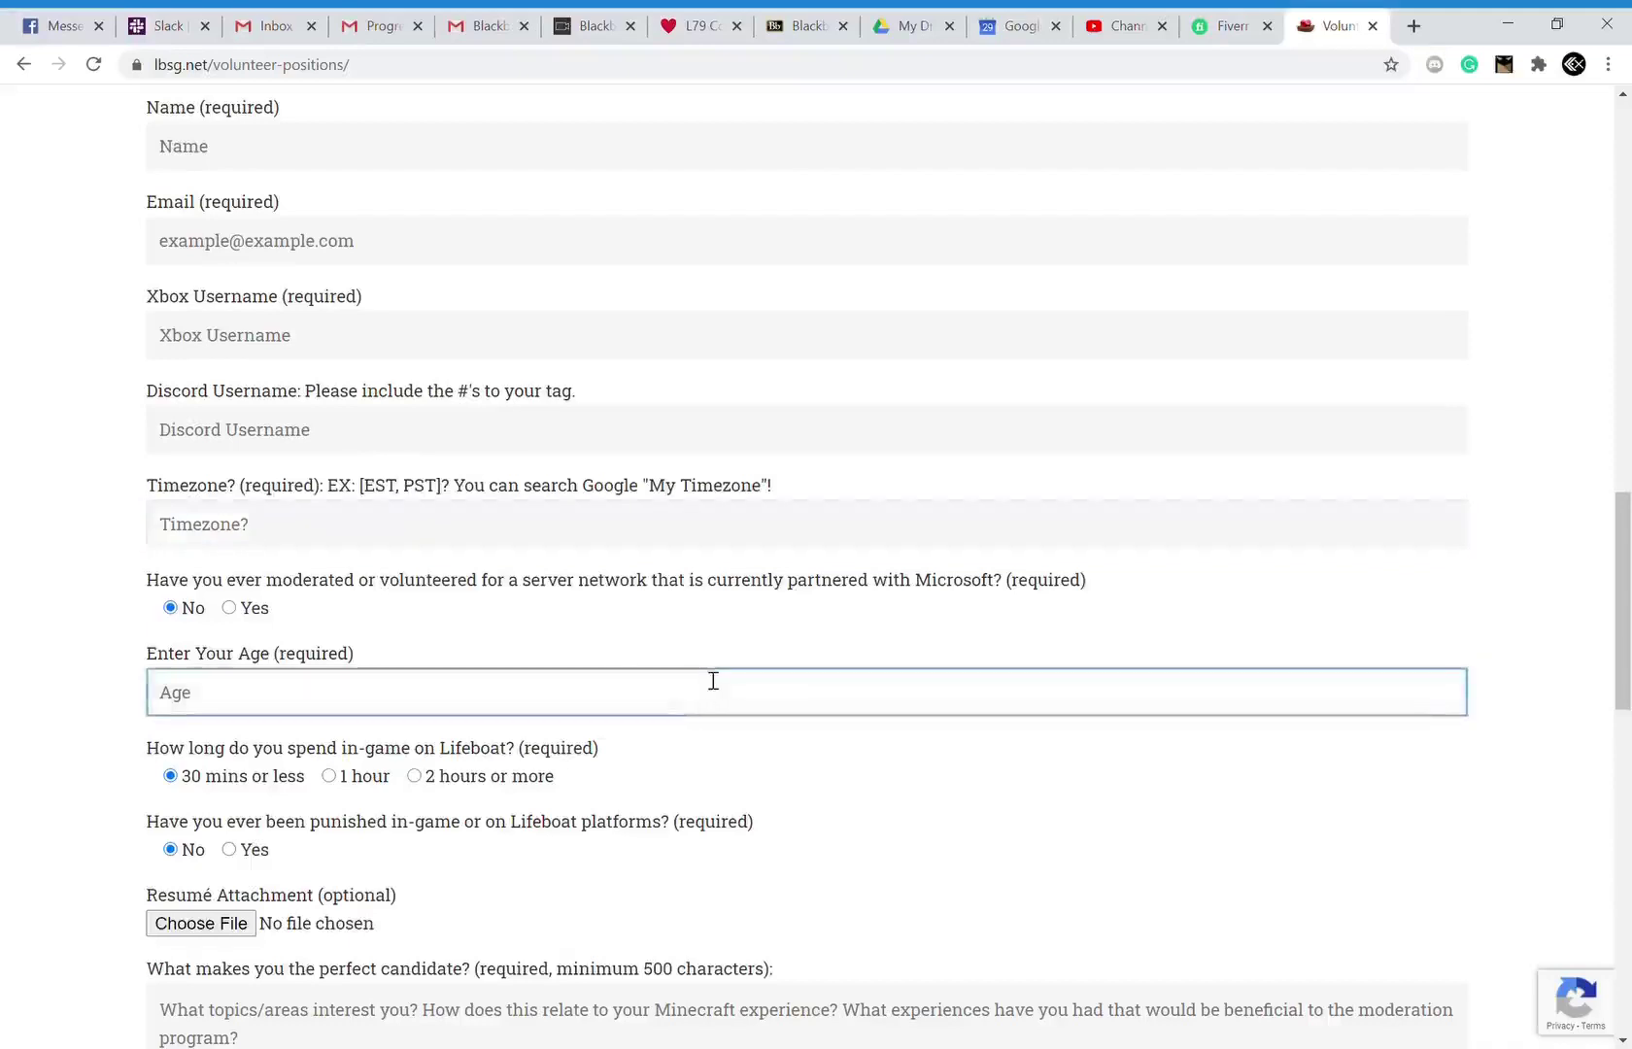
click(816, 524)
drag(772, 488, 453, 488)
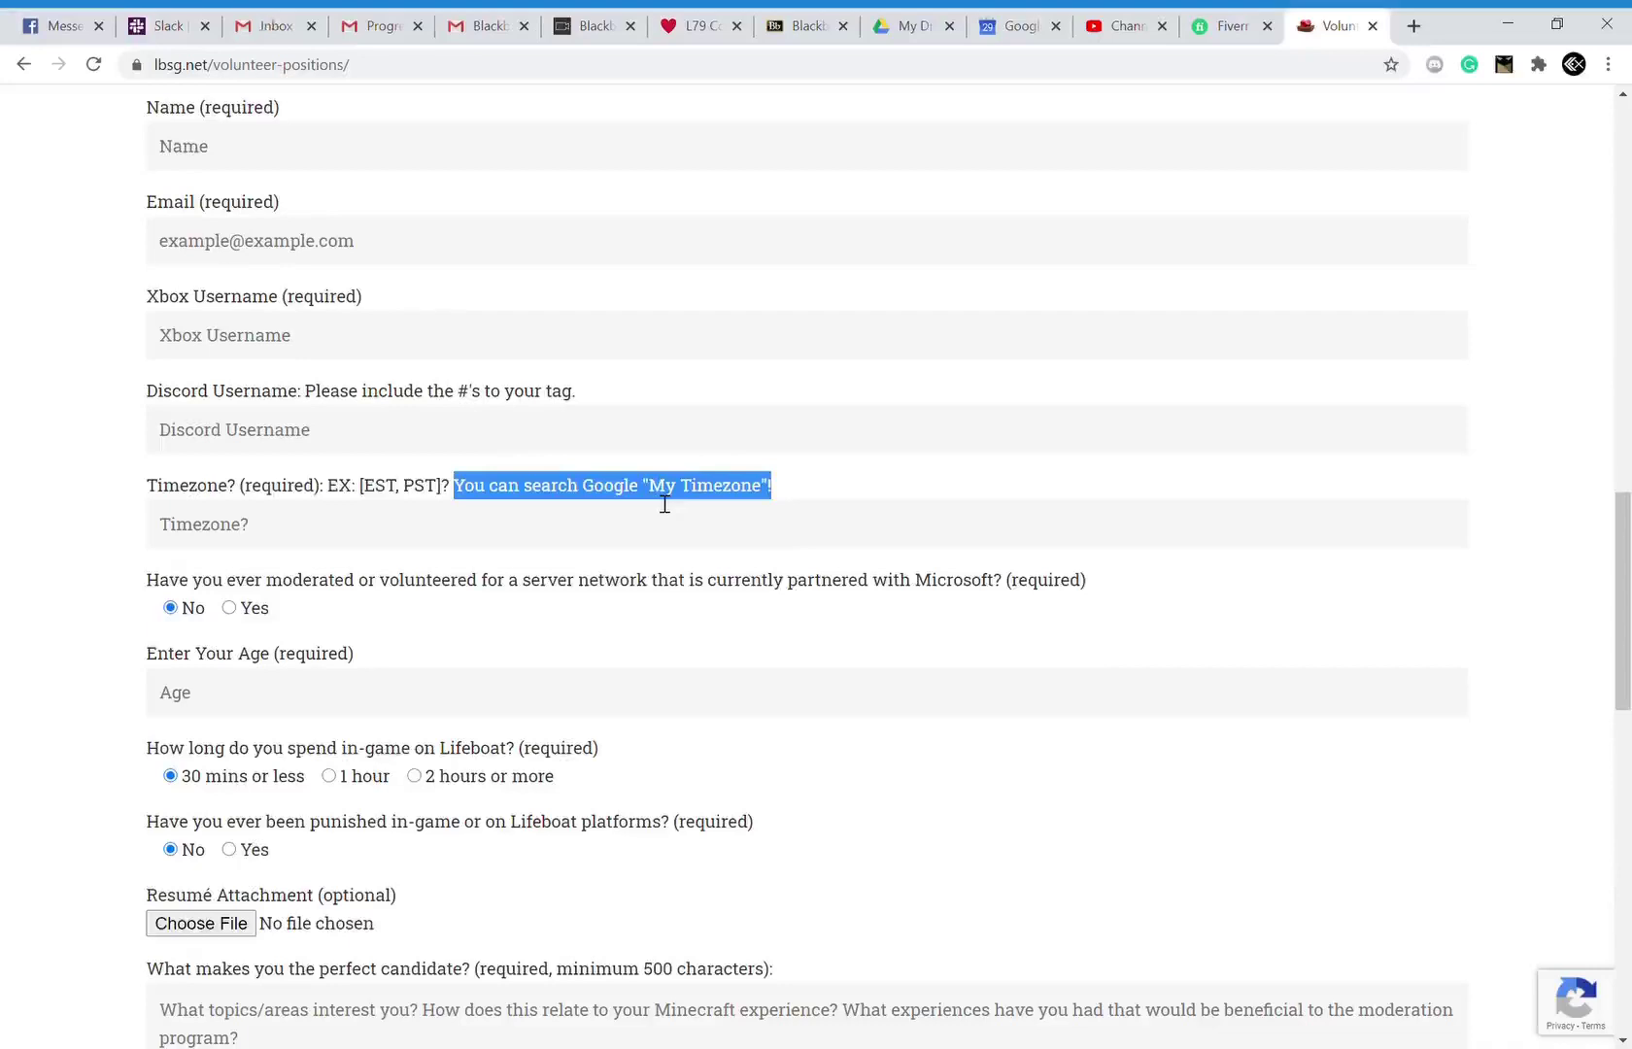
click(665, 486)
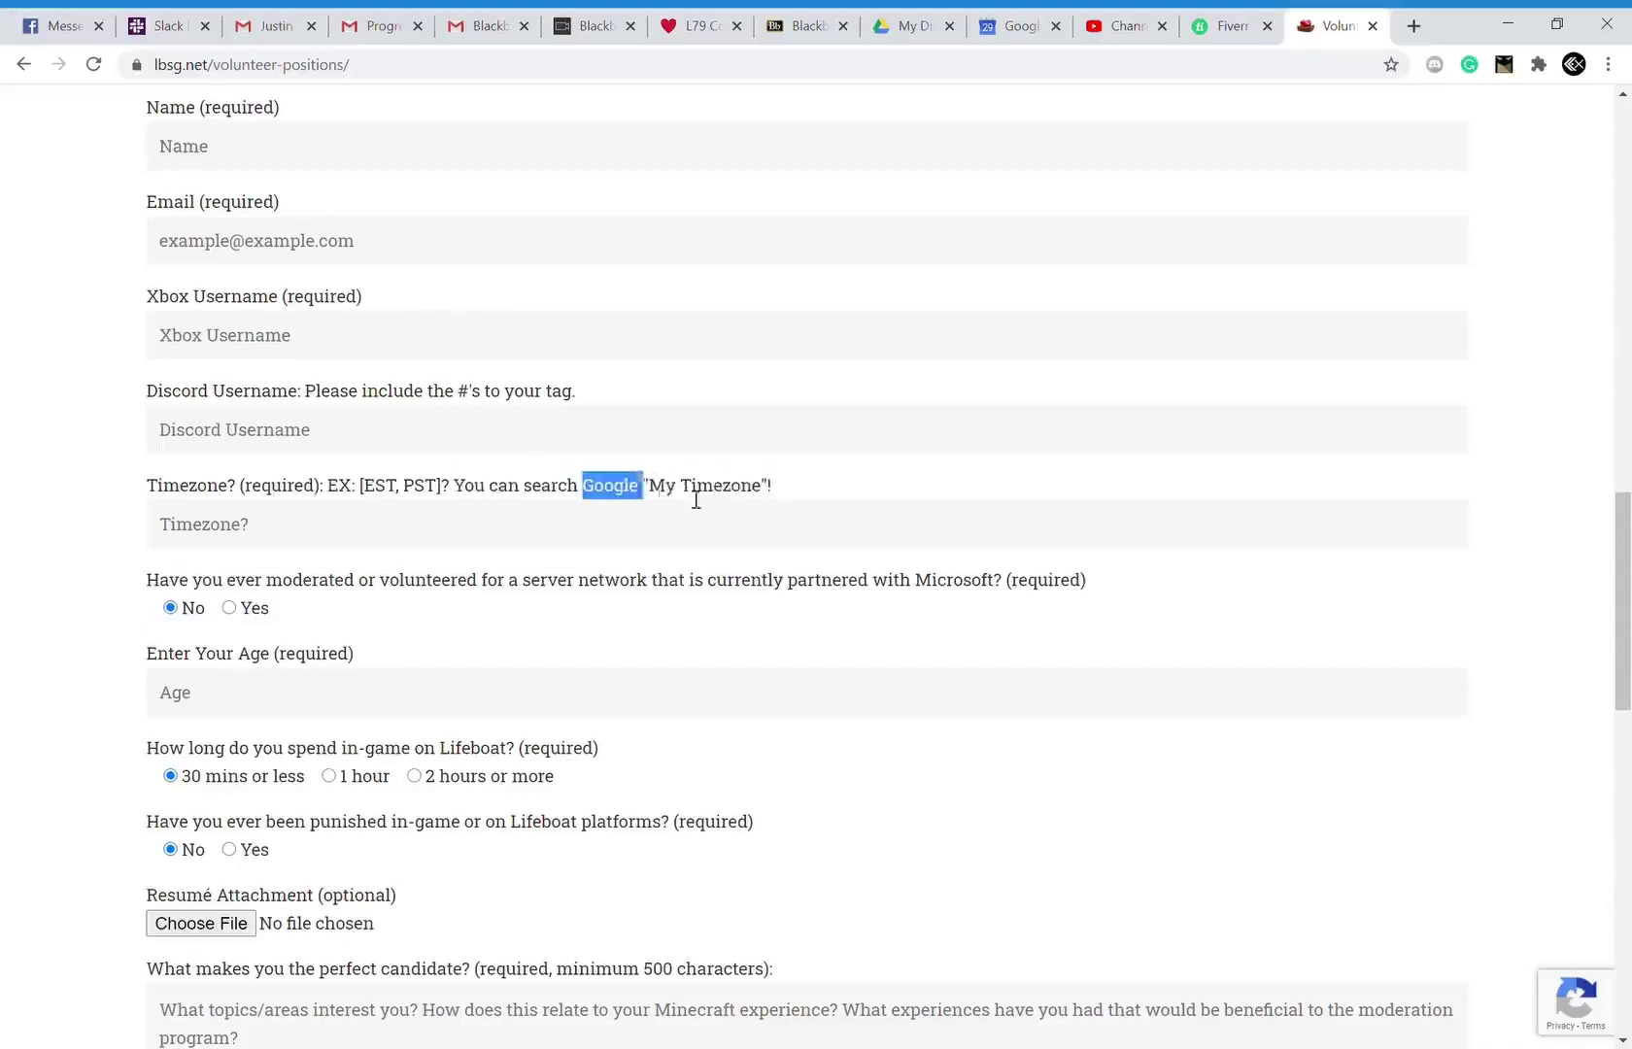
drag(587, 485, 780, 491)
click(432, 525)
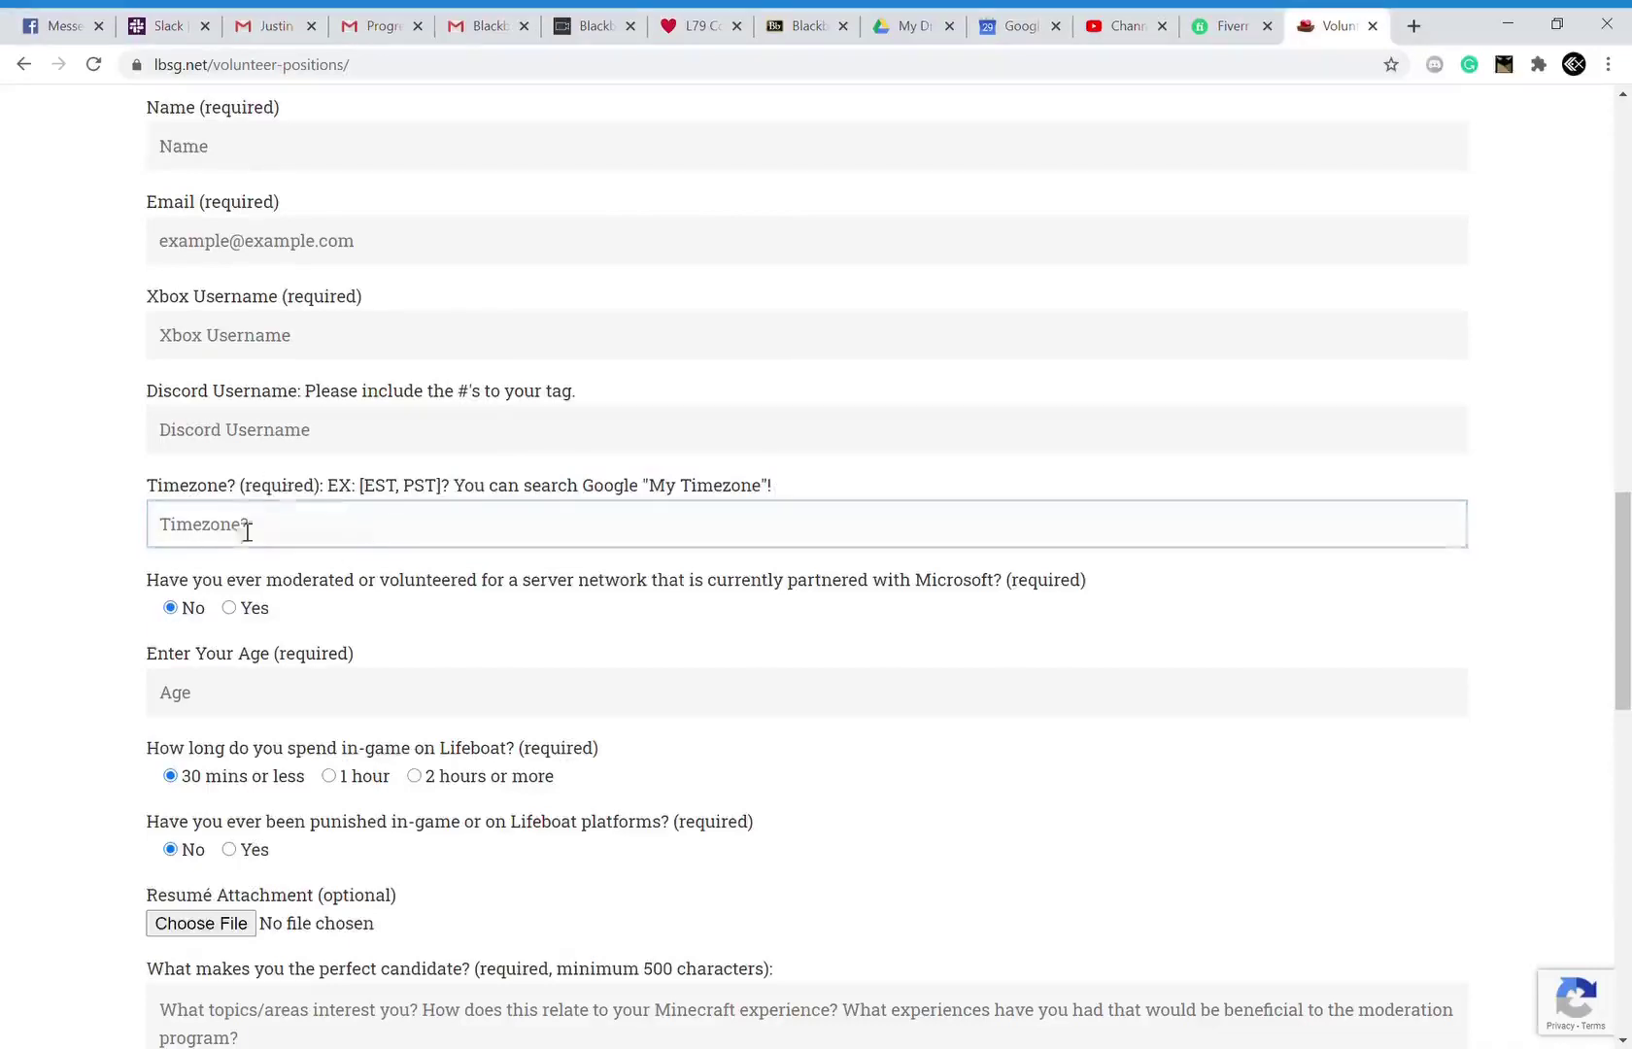
click(261, 524)
click(383, 562)
mouse_move(159, 578)
mouse_down()
mouse_move(730, 610)
mouse_move(791, 585)
mouse_move(1015, 597)
mouse_up()
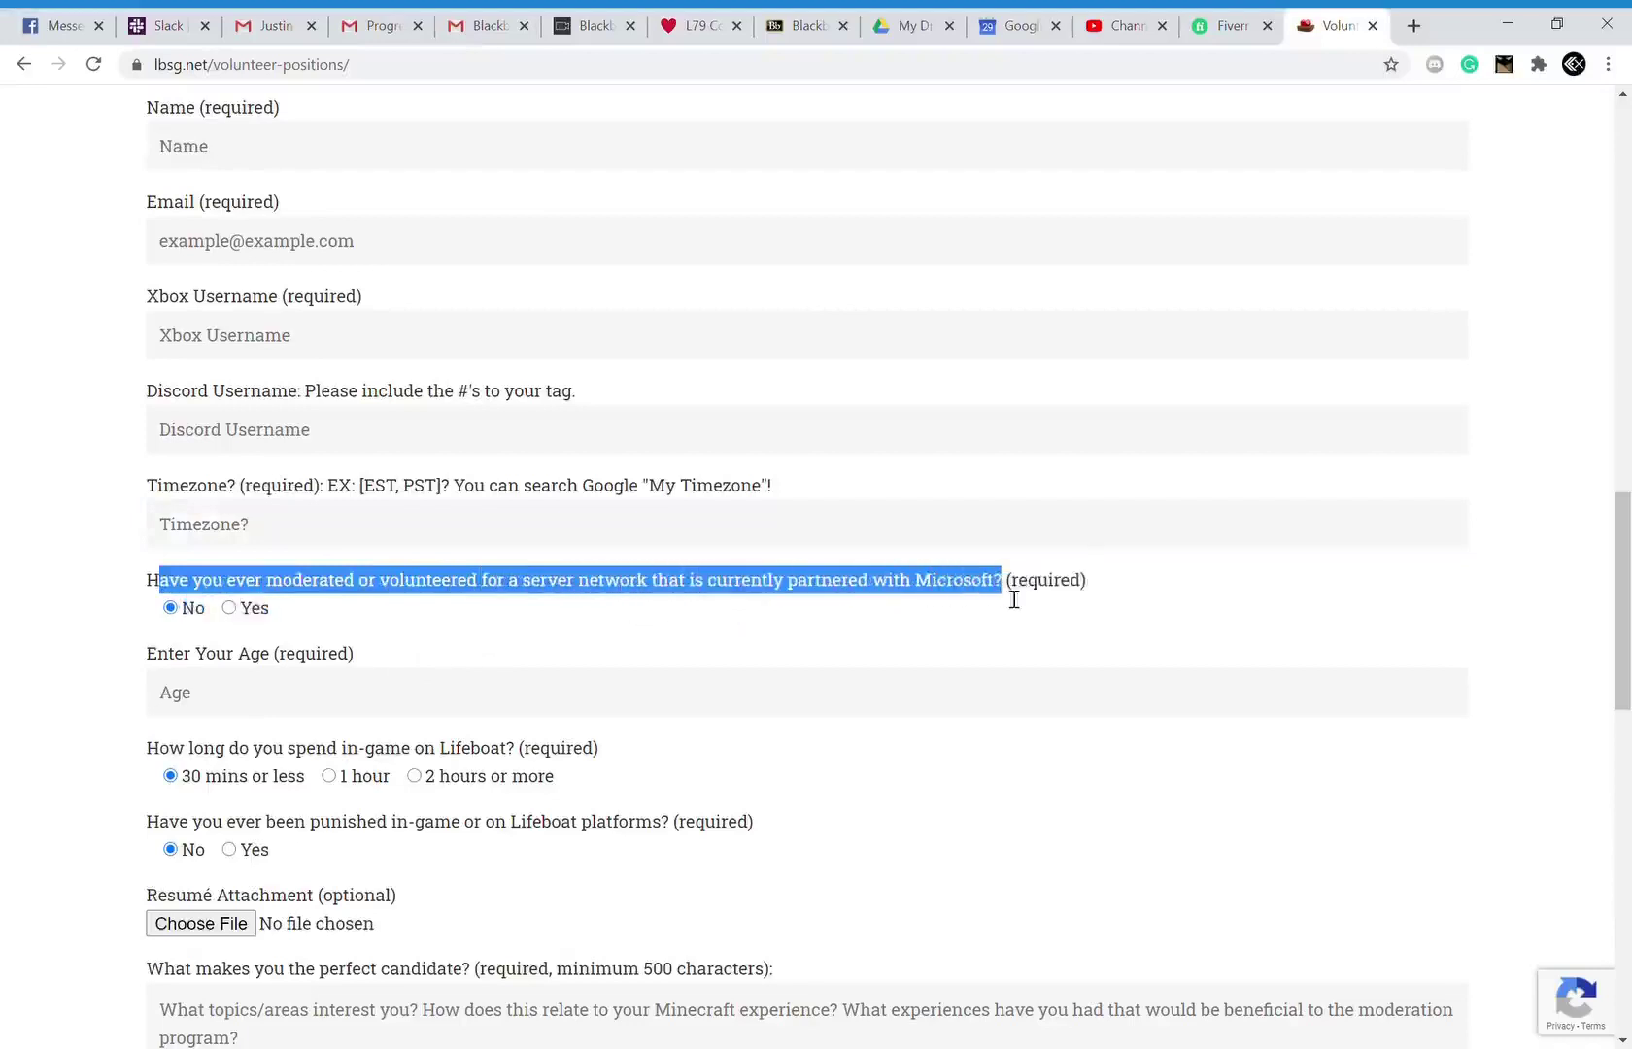
click(1109, 594)
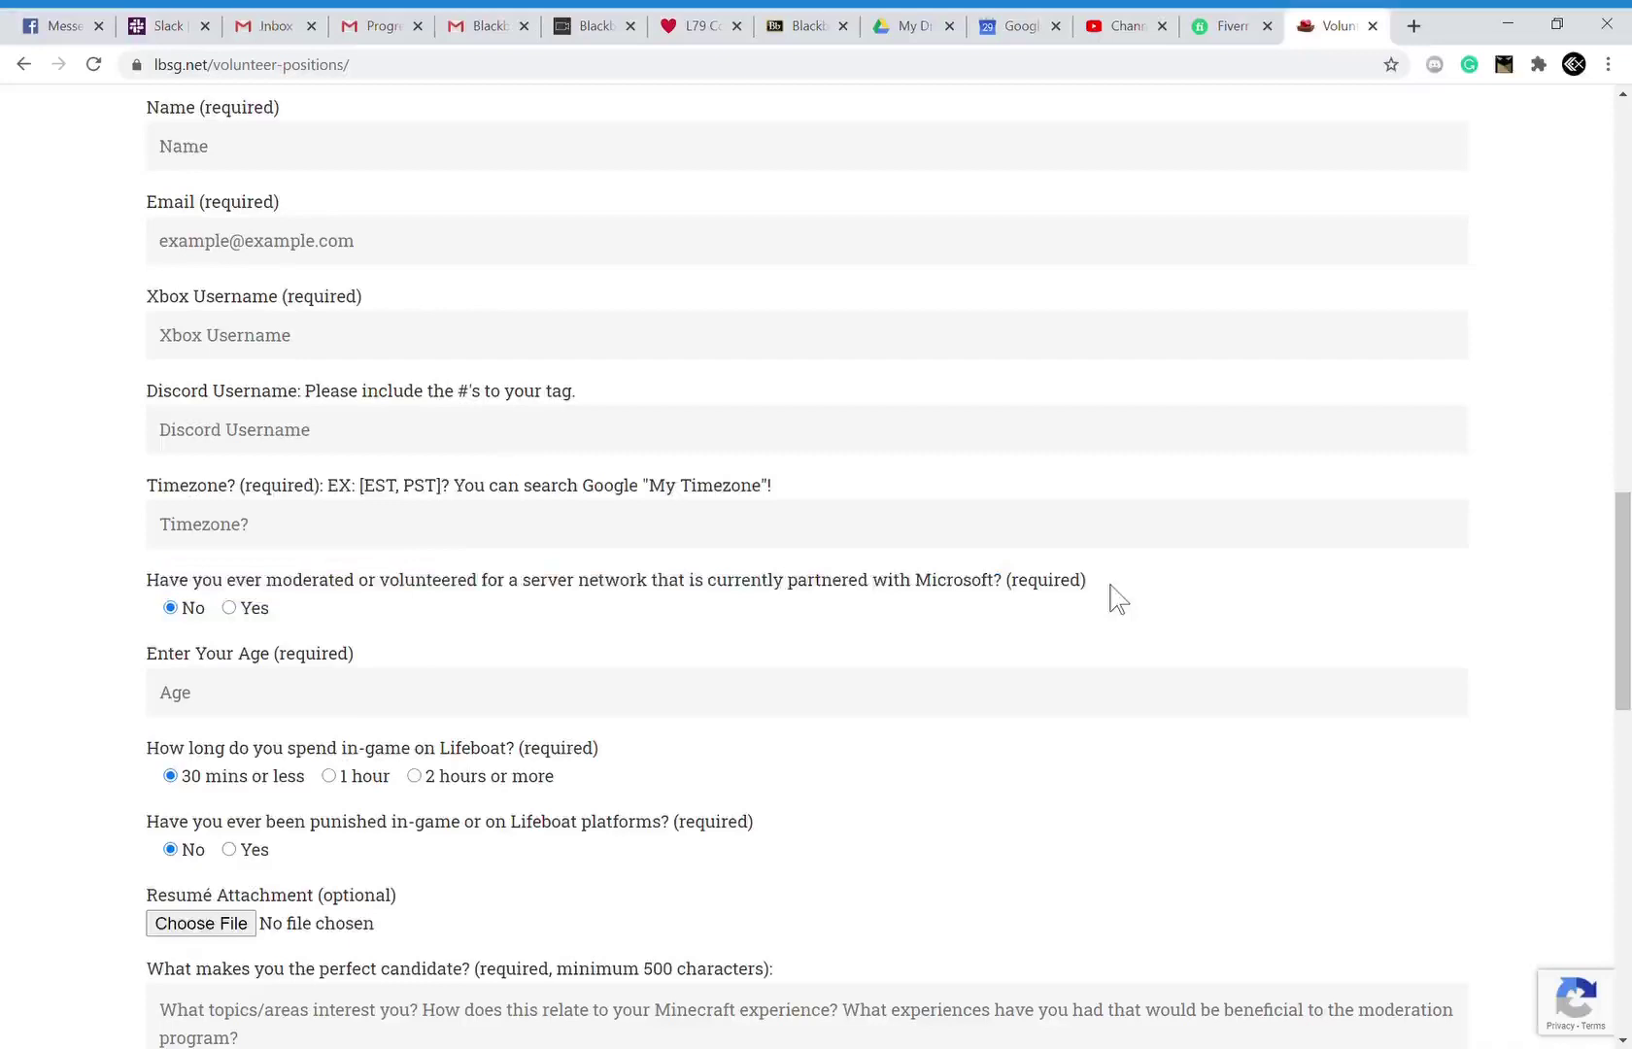
drag(999, 582, 721, 589)
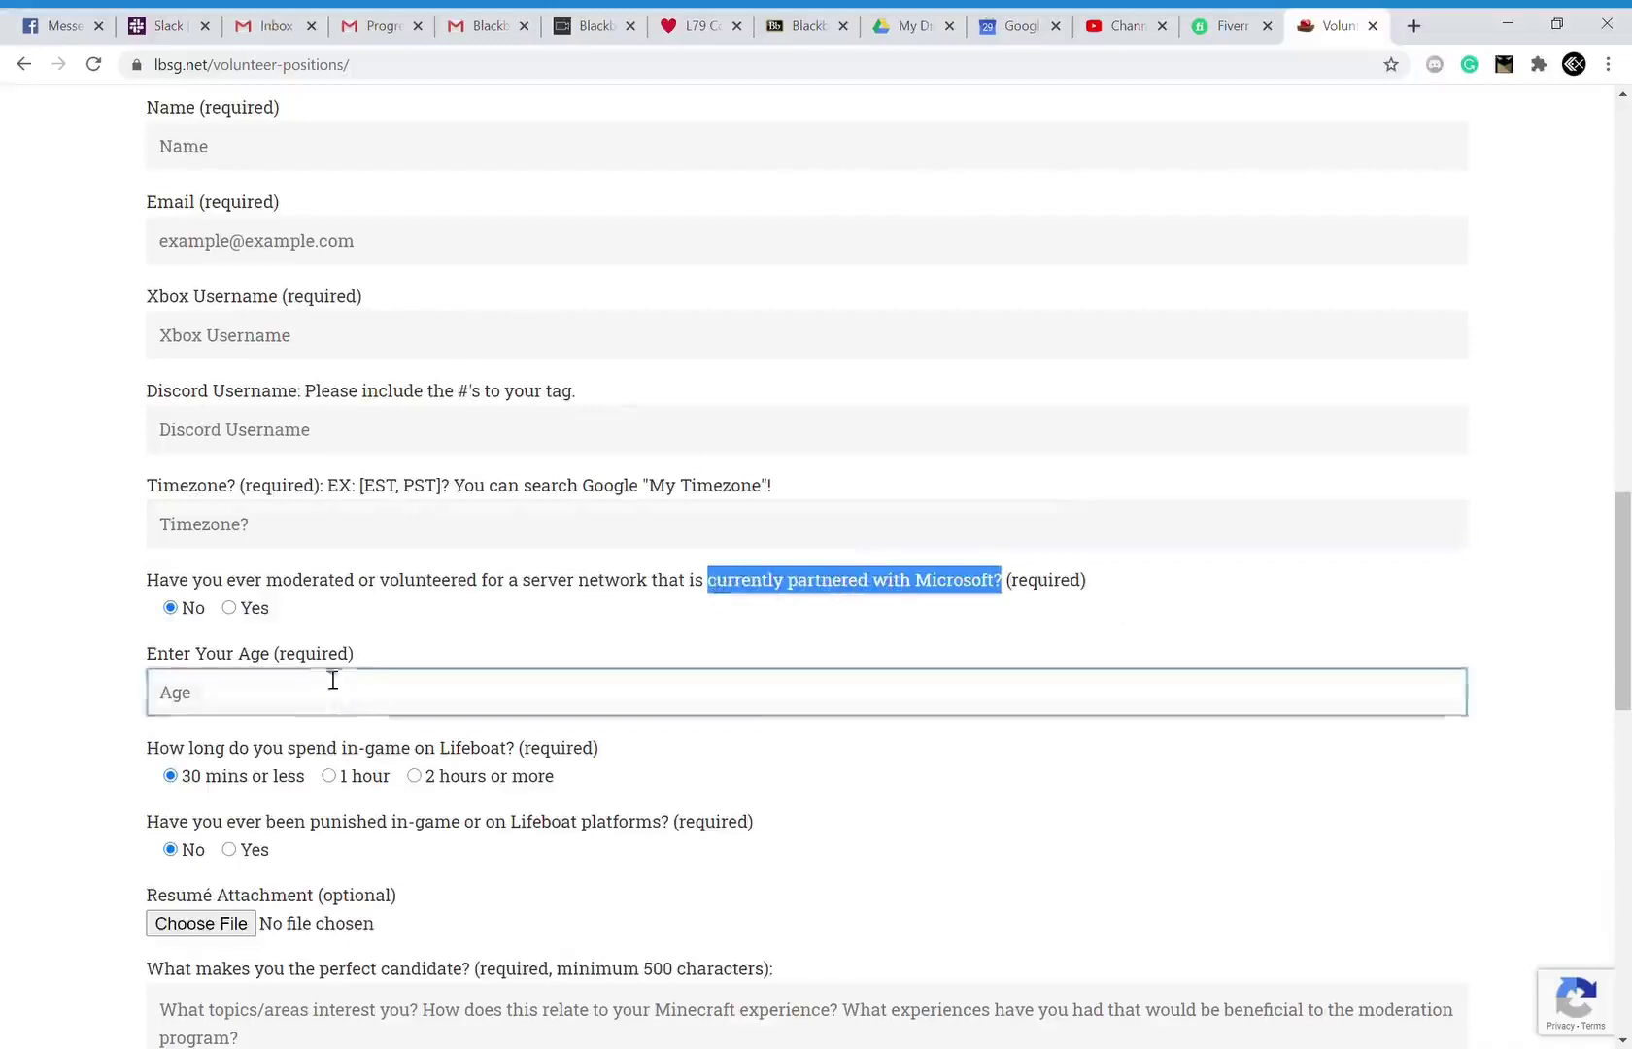
drag(354, 654, 127, 658)
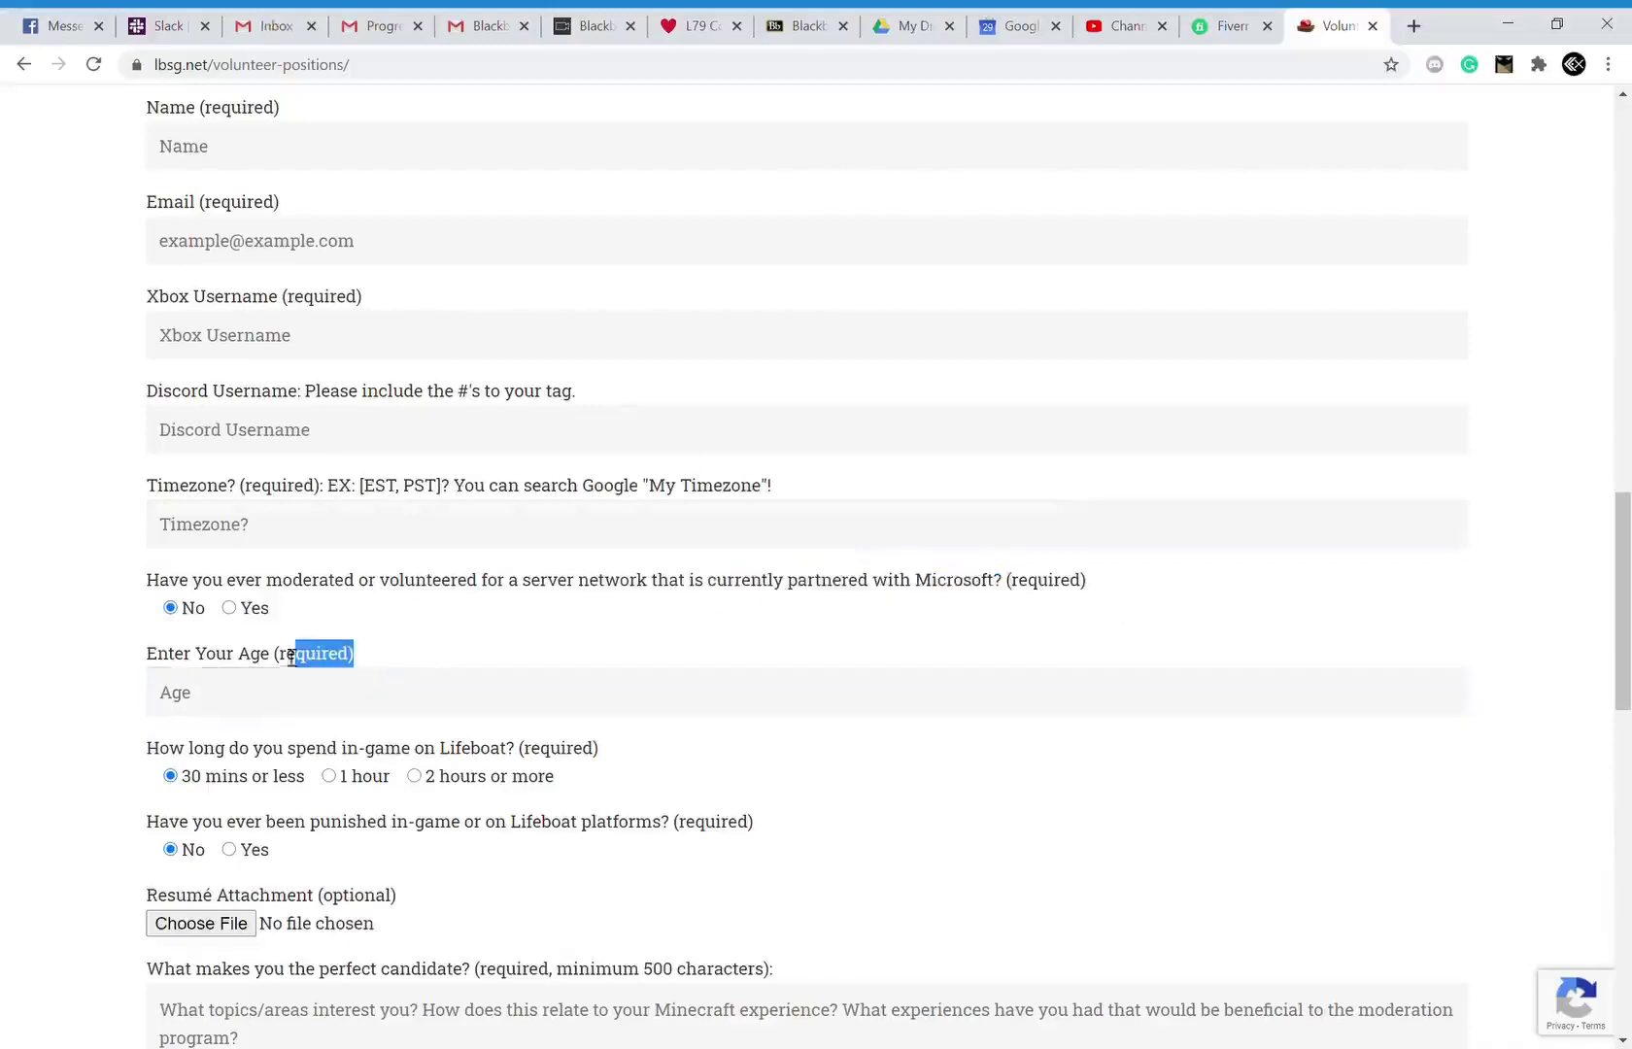
click(128, 658)
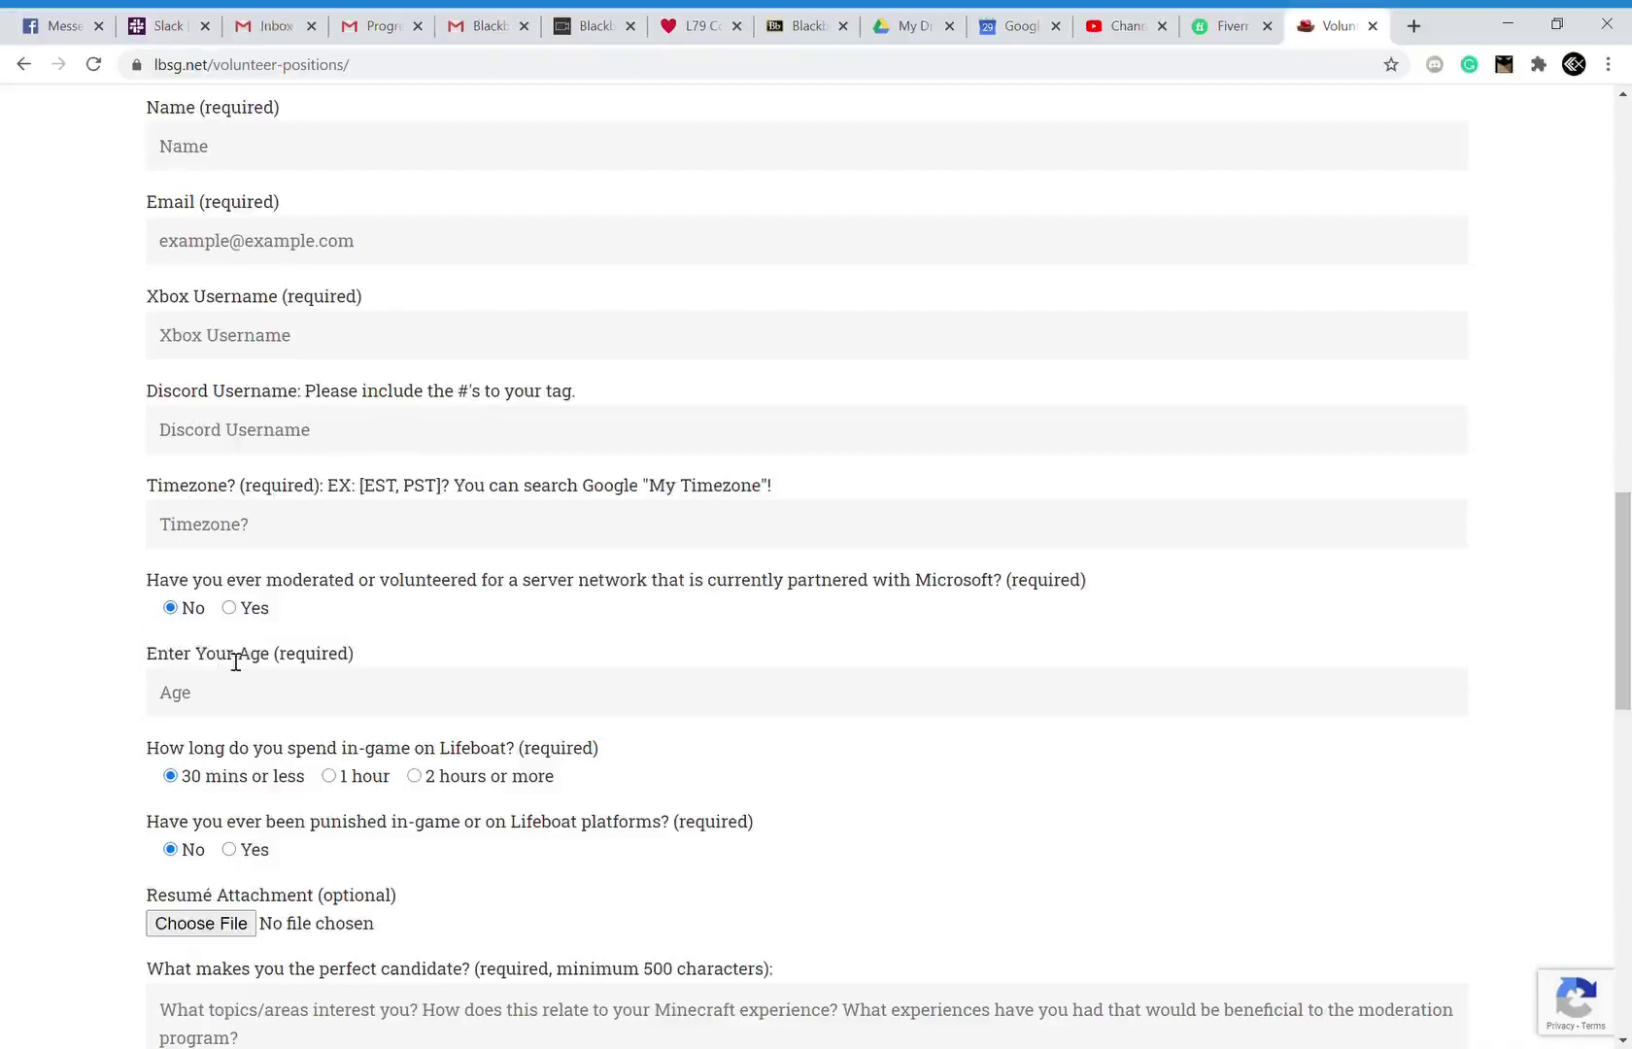
drag(253, 658, 395, 663)
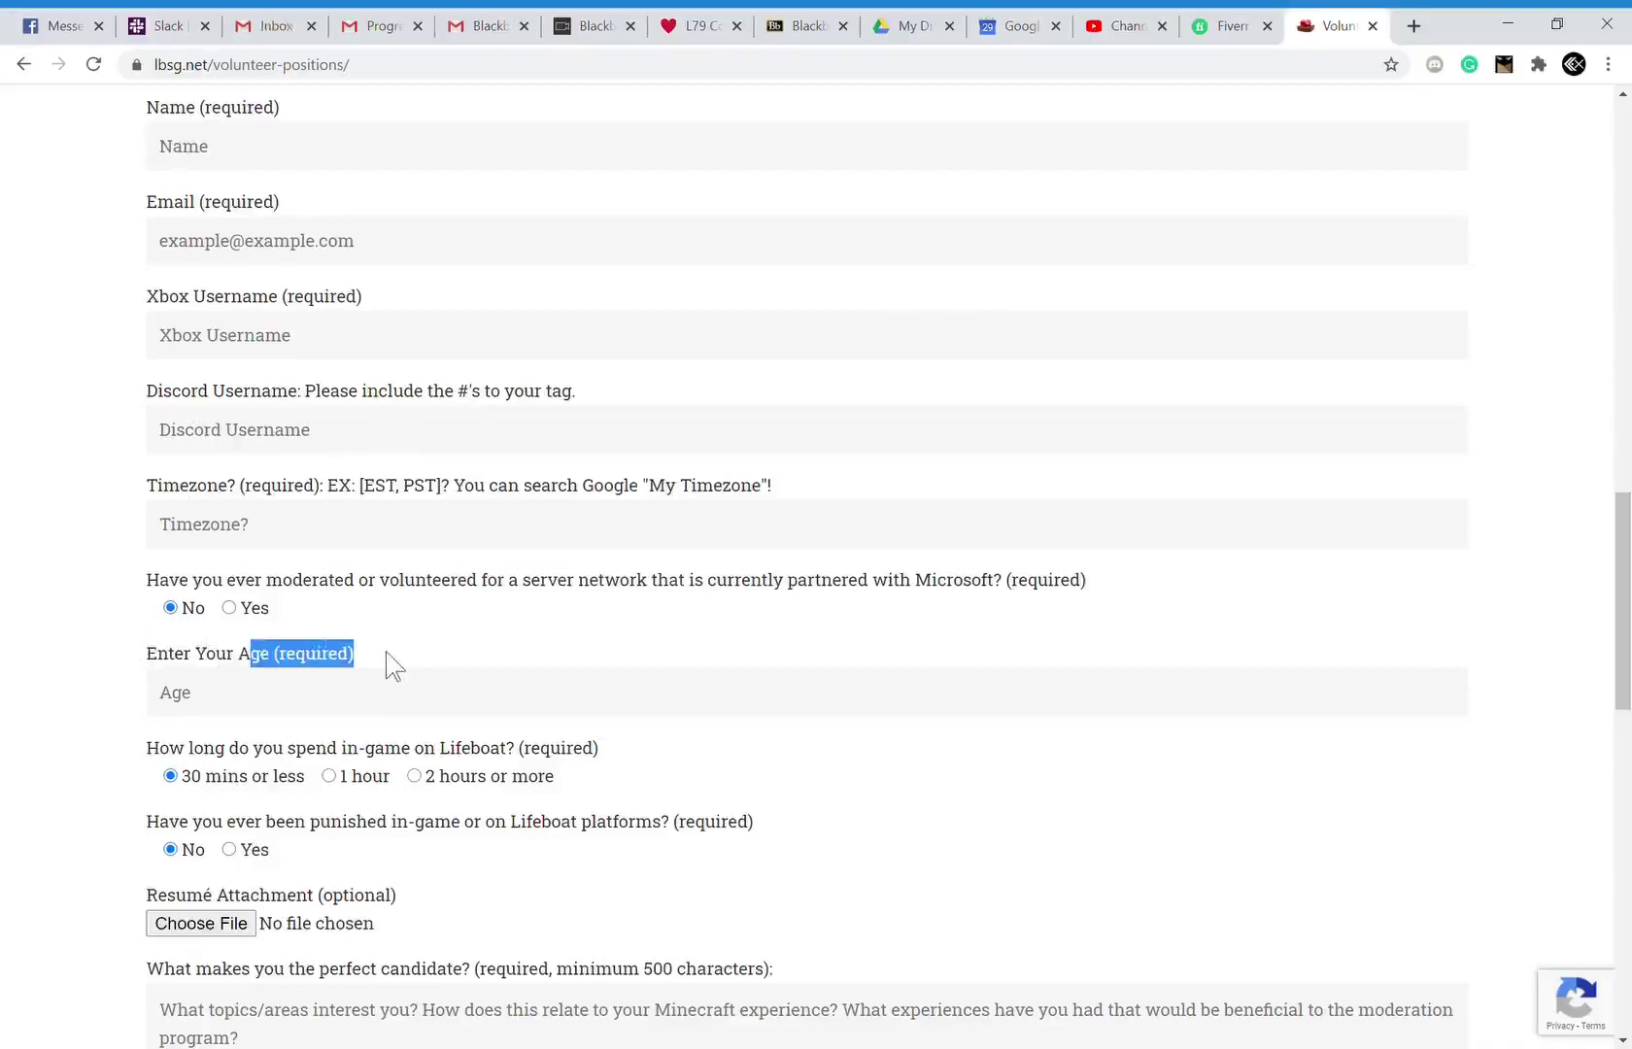
click(395, 663)
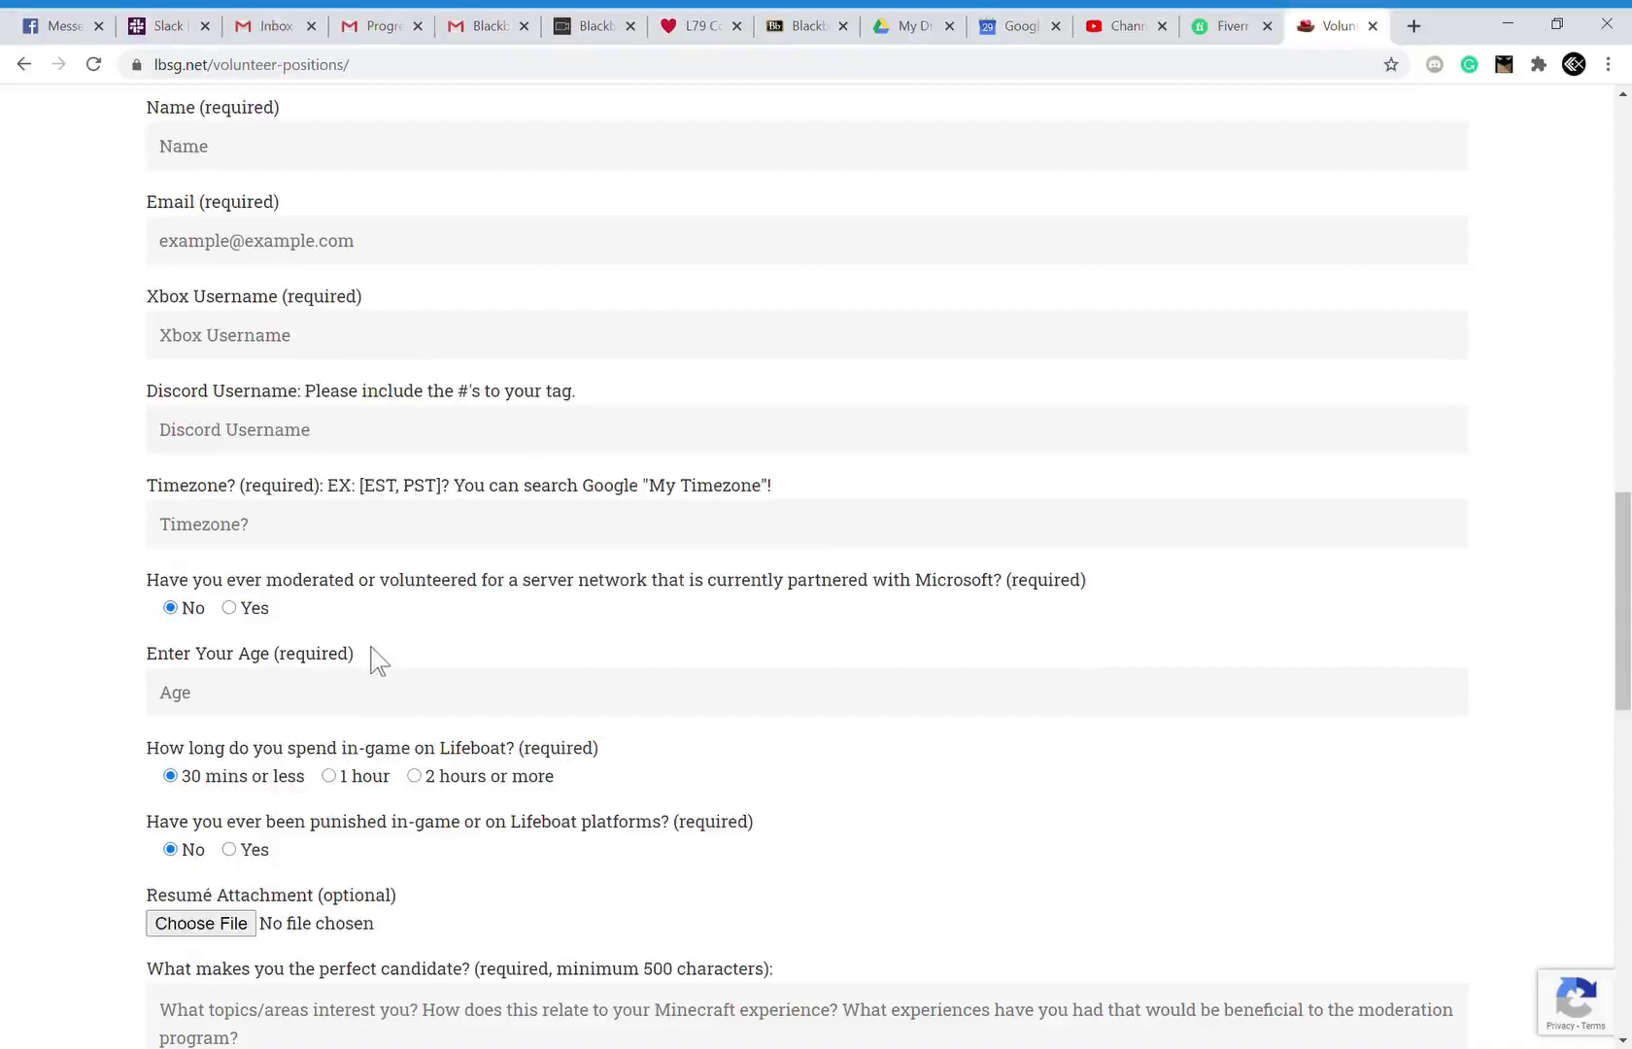
drag(358, 654, 140, 679)
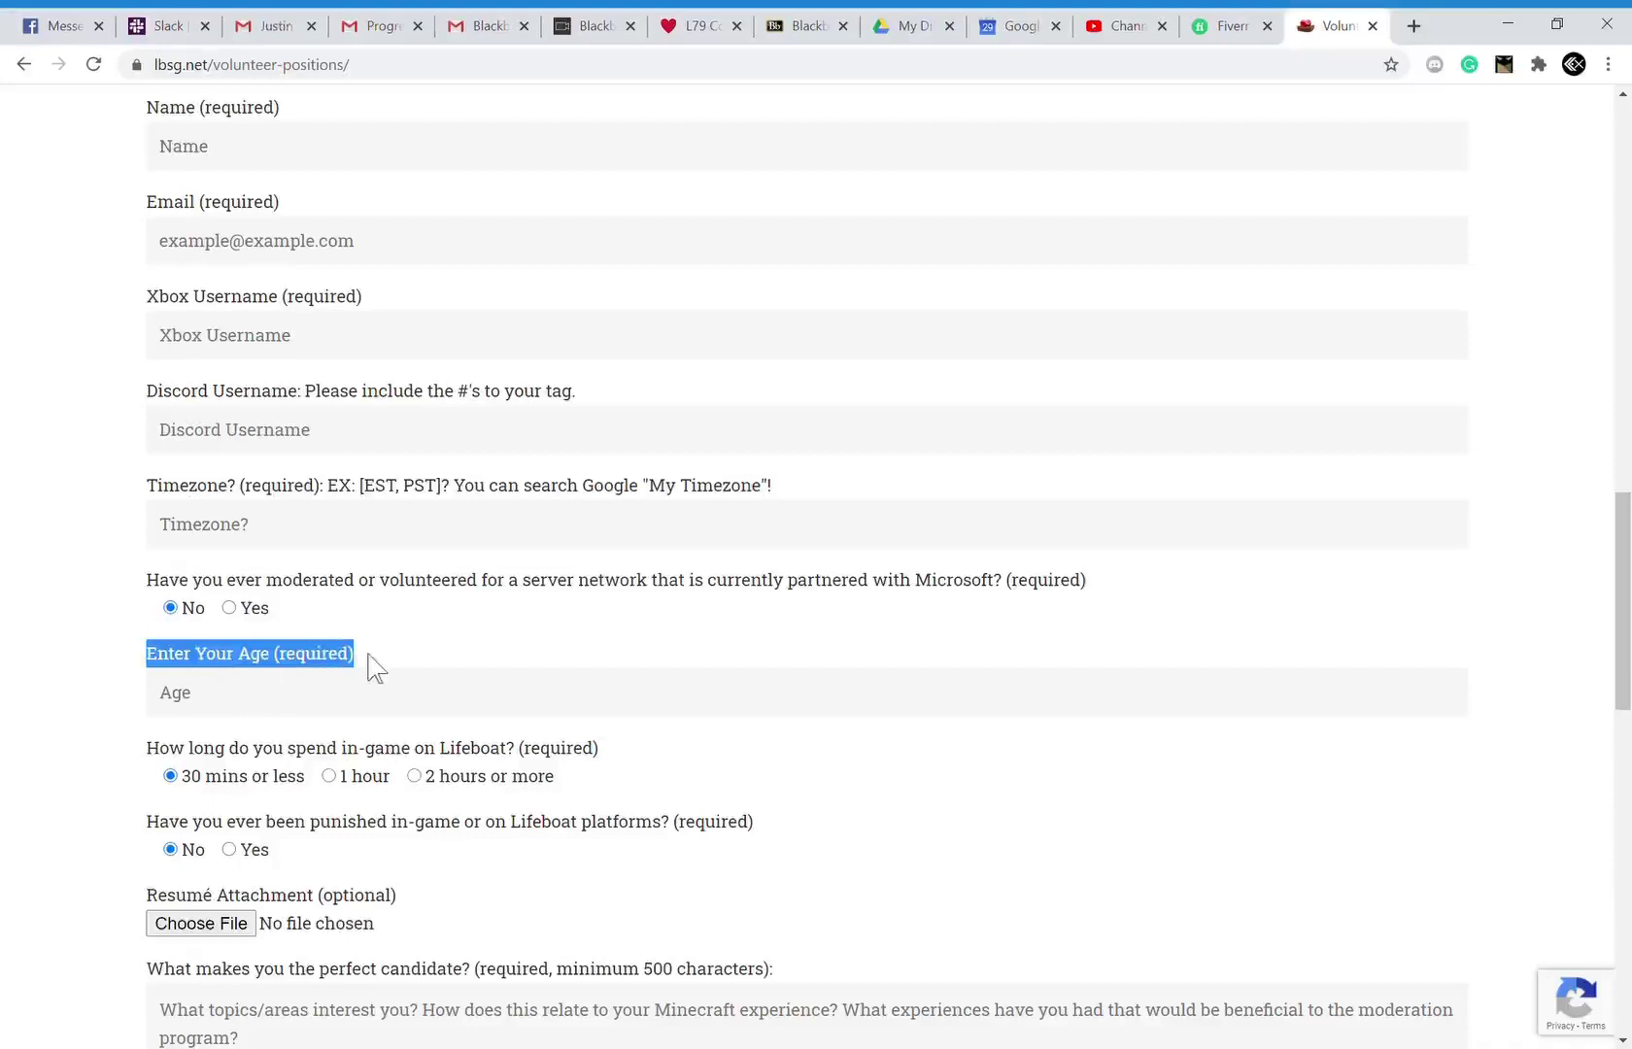
Highlight the Enter Your Age question and its required note, with the caret in the Age field.
click(375, 666)
drag(355, 653, 138, 663)
click(138, 663)
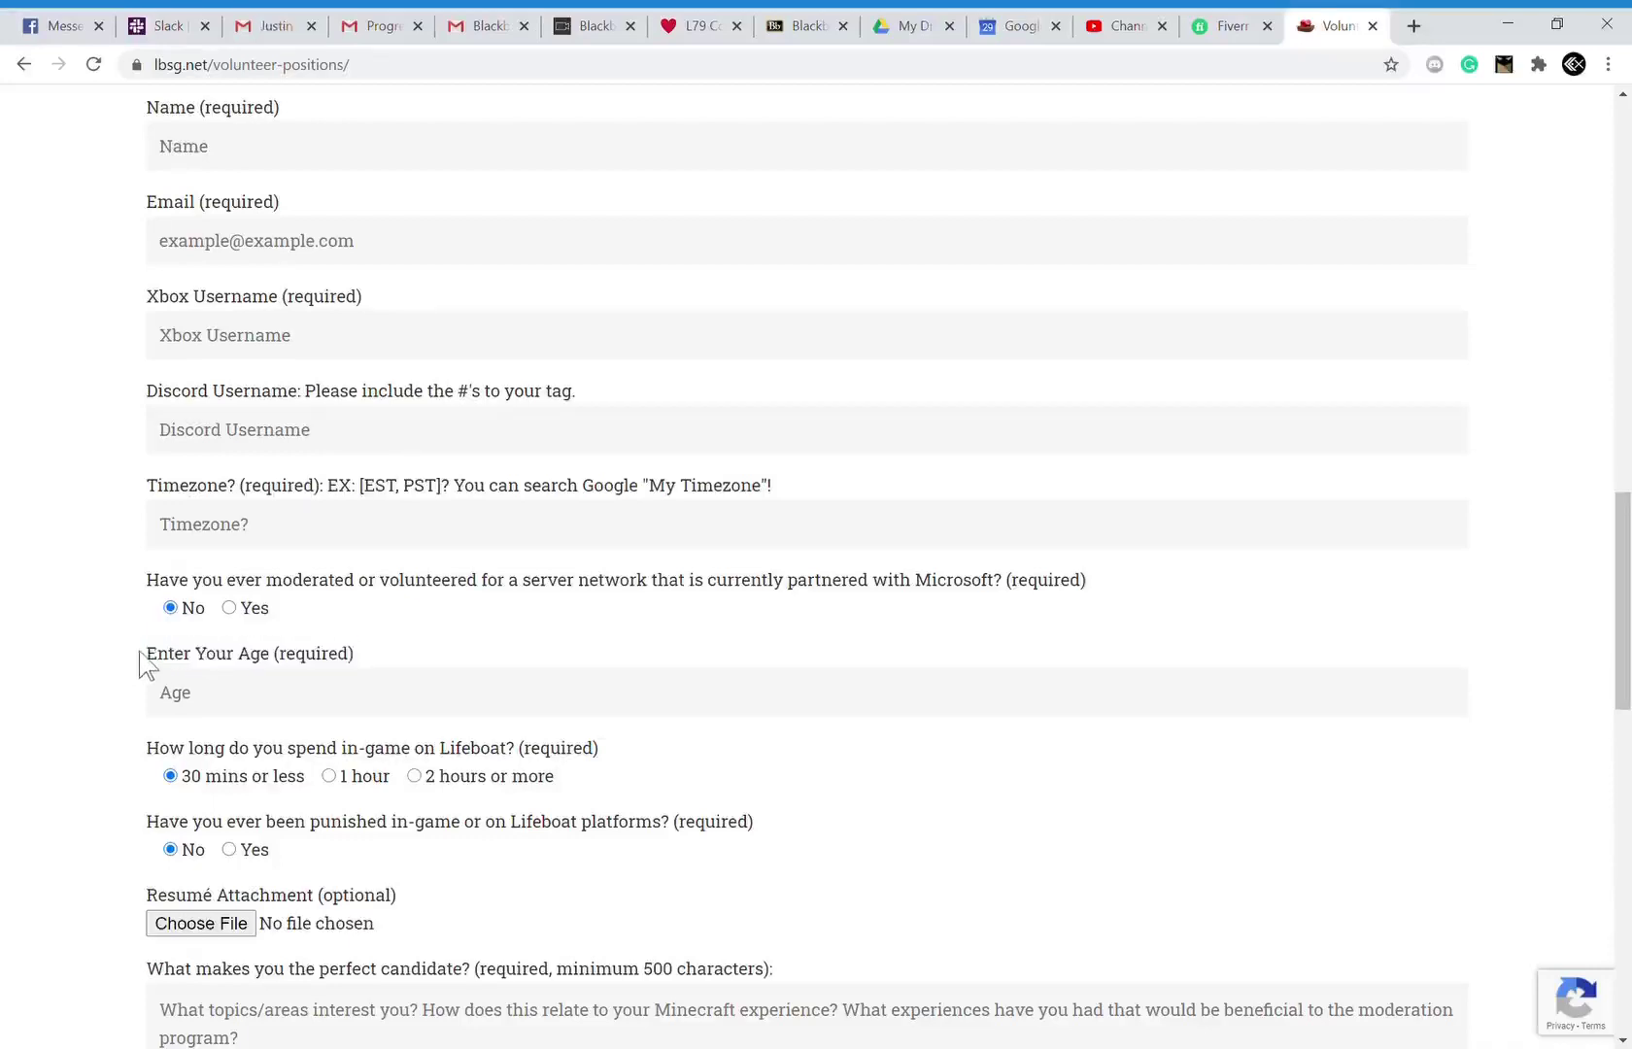
drag(143, 654, 363, 659)
click(367, 661)
click(319, 686)
drag(146, 655, 389, 666)
click(389, 666)
scroll(383, 664, down, 2)
scroll(383, 626, down, 1)
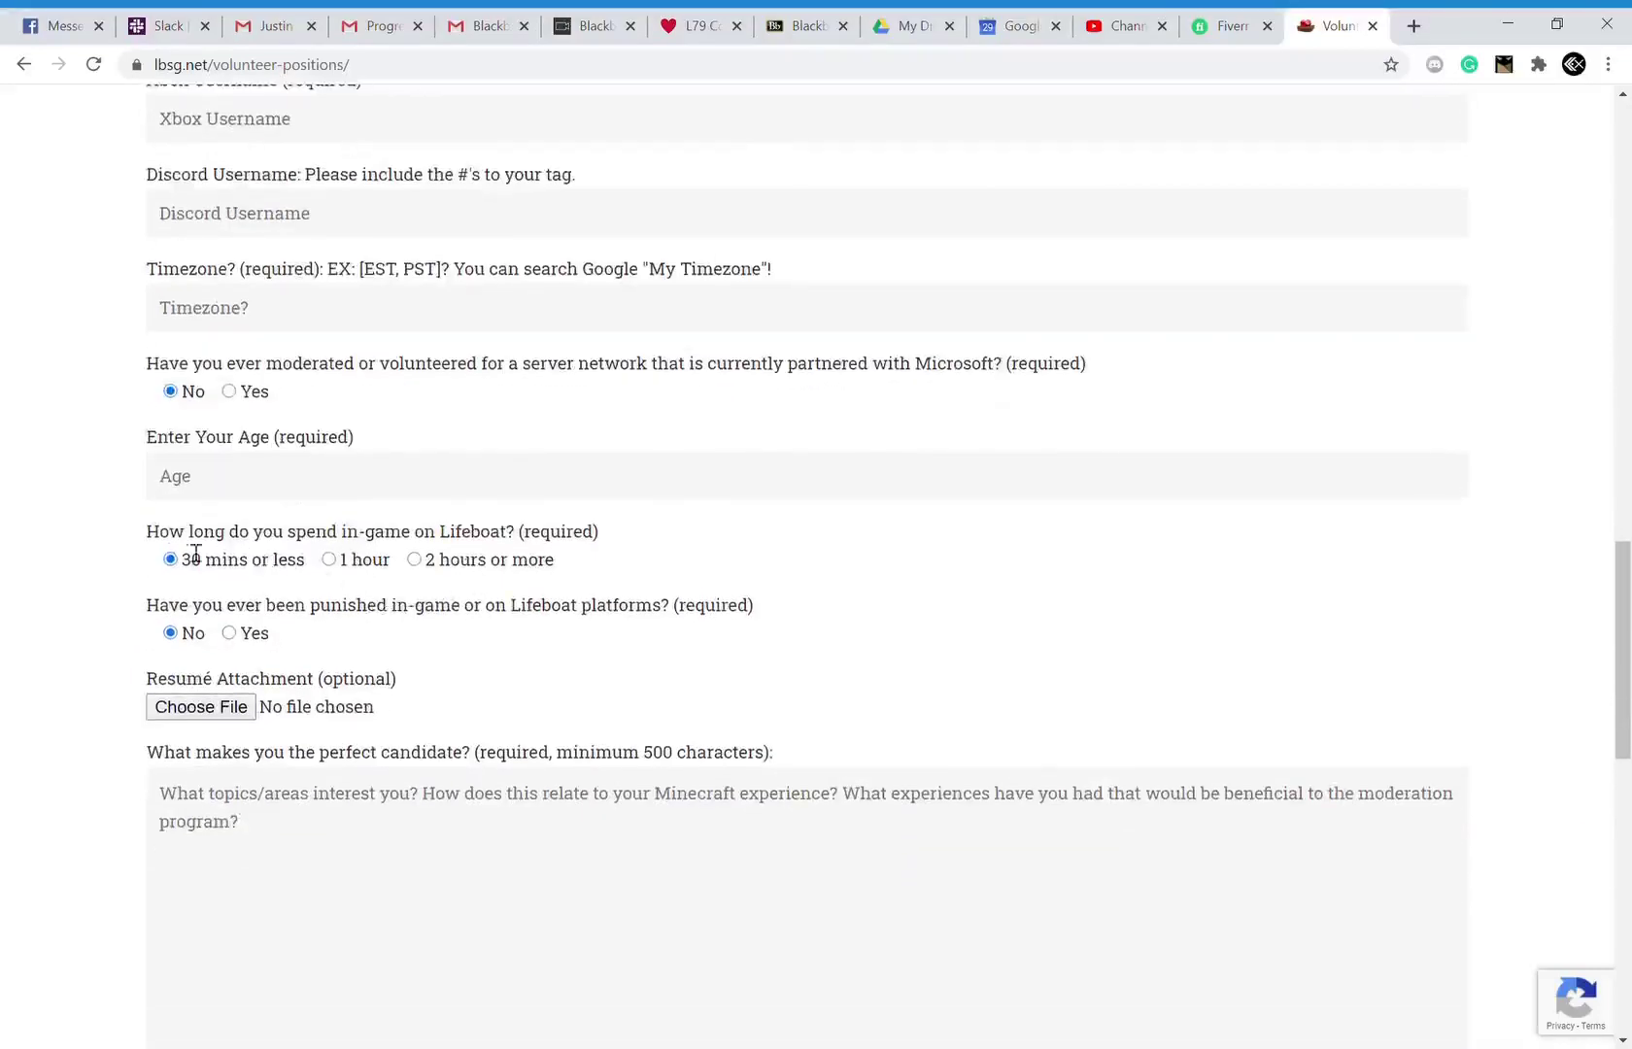
Highlight the time-spent-in-game question to point it out.
drag(147, 531, 607, 541)
click(562, 552)
drag(147, 536, 611, 538)
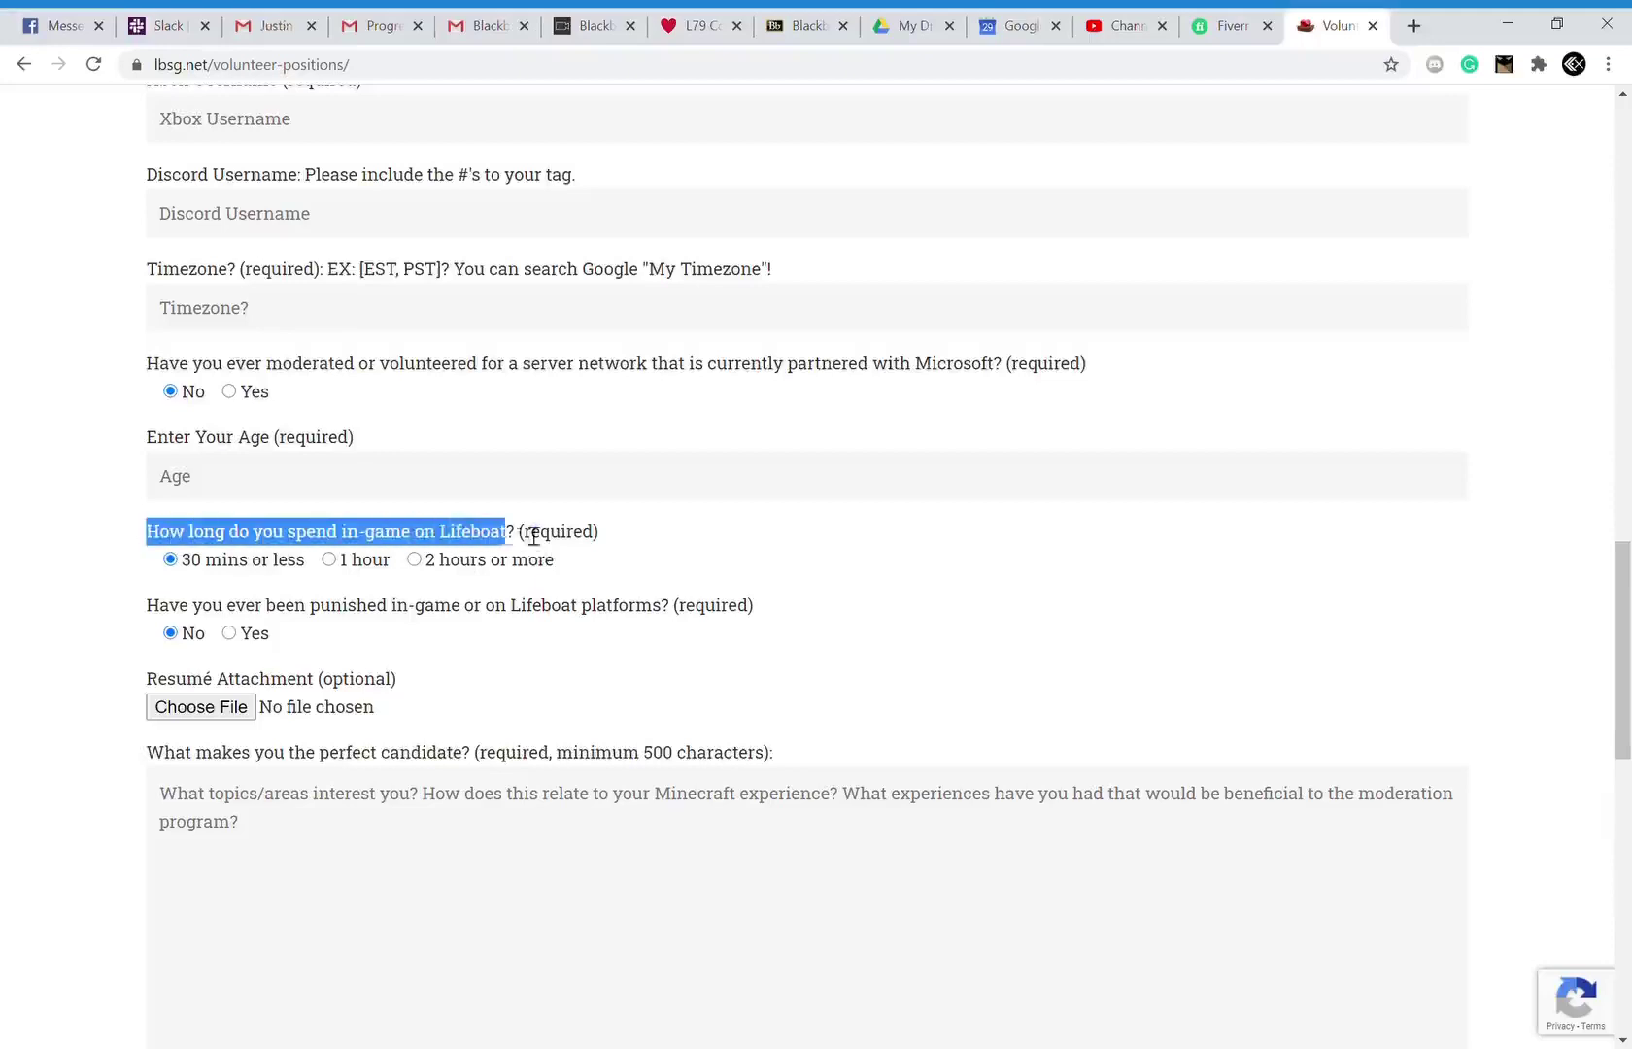
click(611, 538)
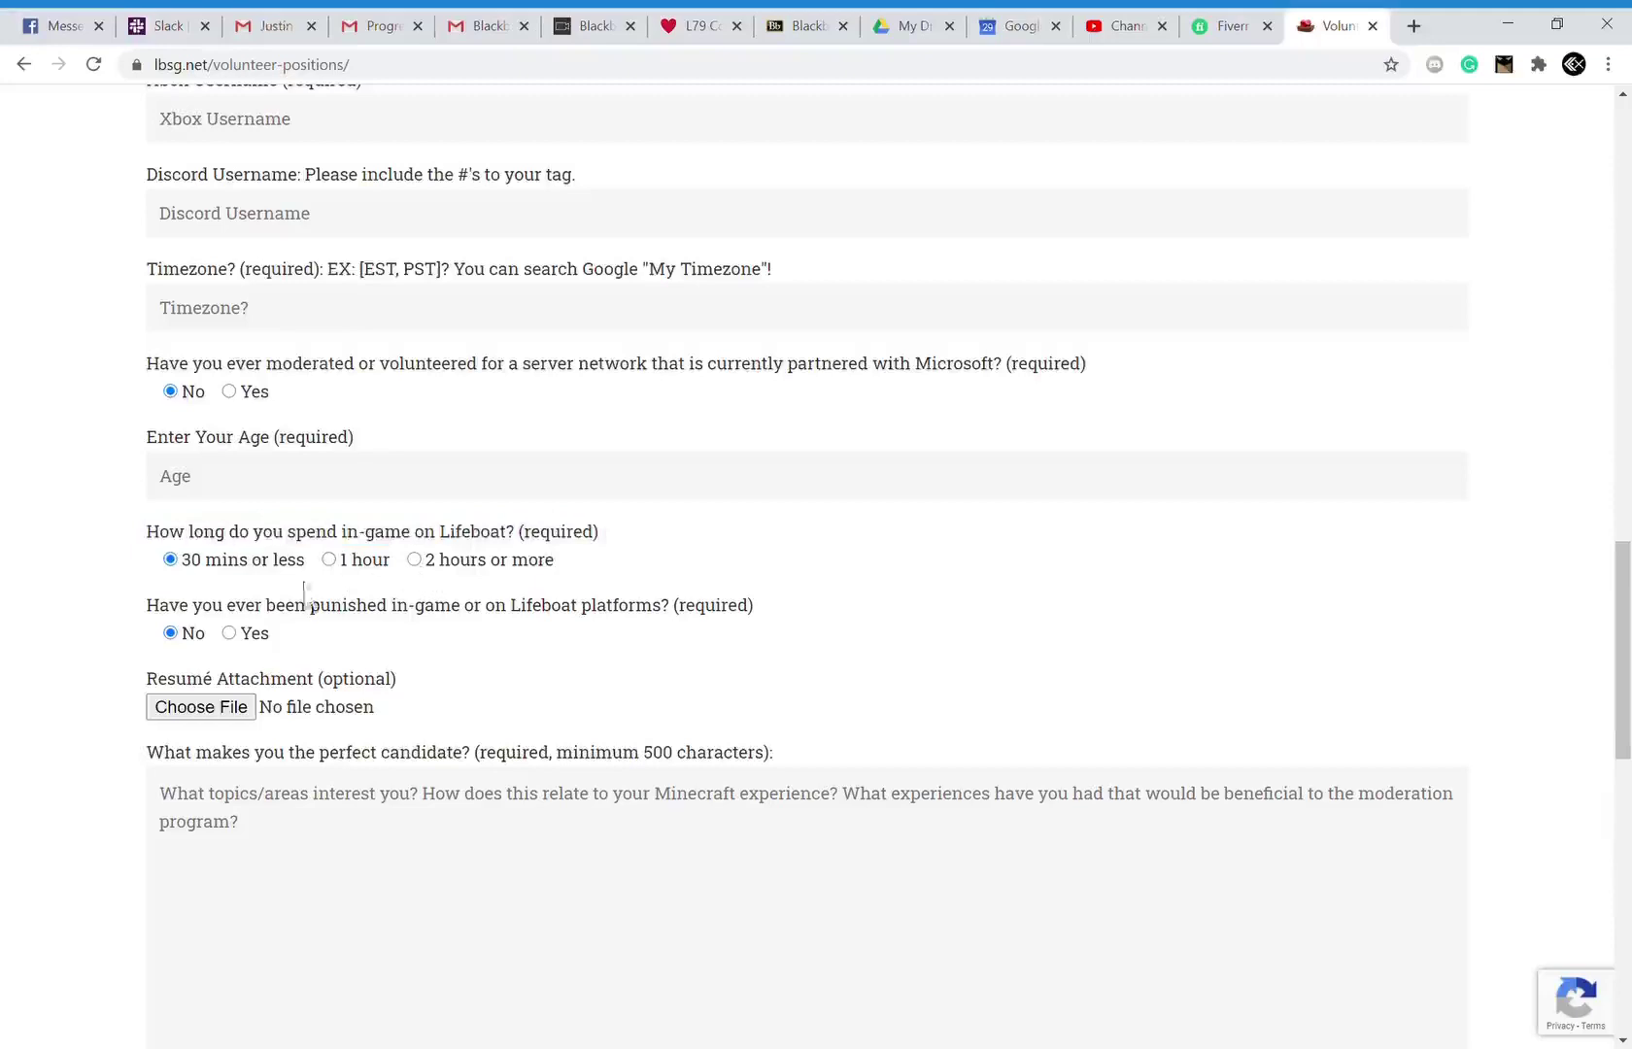
Highlight the punishment history question and its 'No' answer, dismissing the dictionary popup.
drag(146, 605, 758, 607)
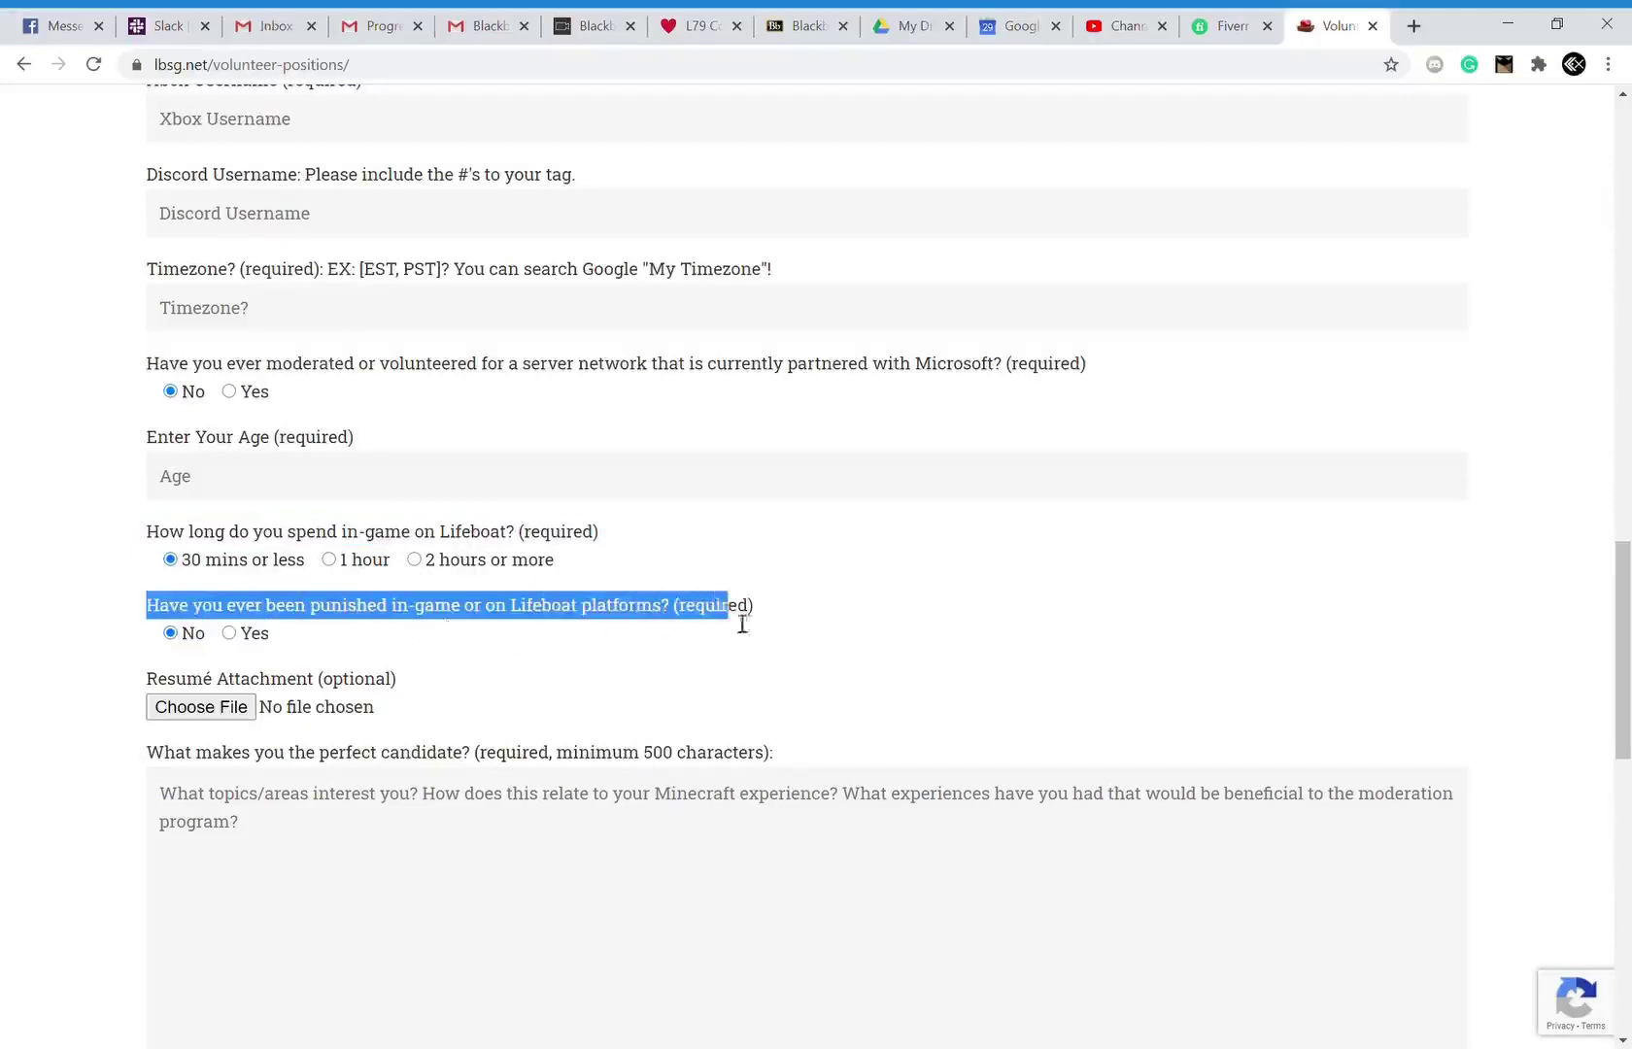
click(780, 620)
drag(757, 605, 162, 625)
double_click(192, 633)
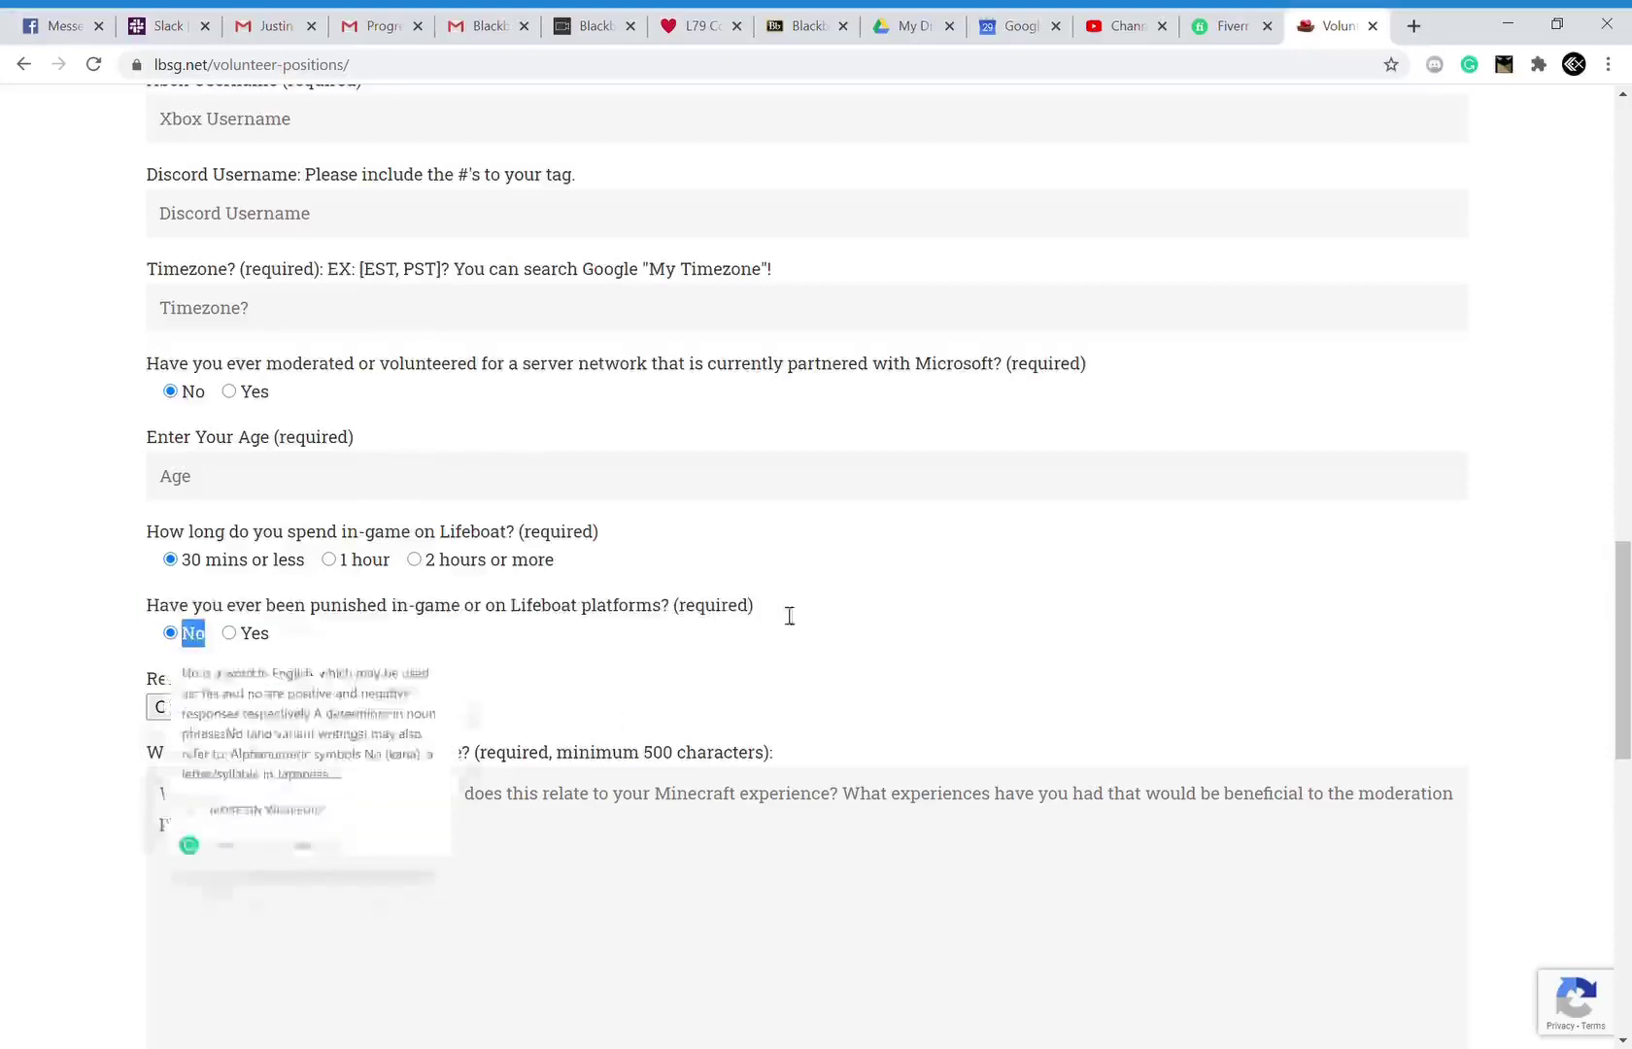
drag(755, 605, 140, 613)
click(452, 657)
scroll(538, 663, down, 1)
scroll(538, 662, down, 1)
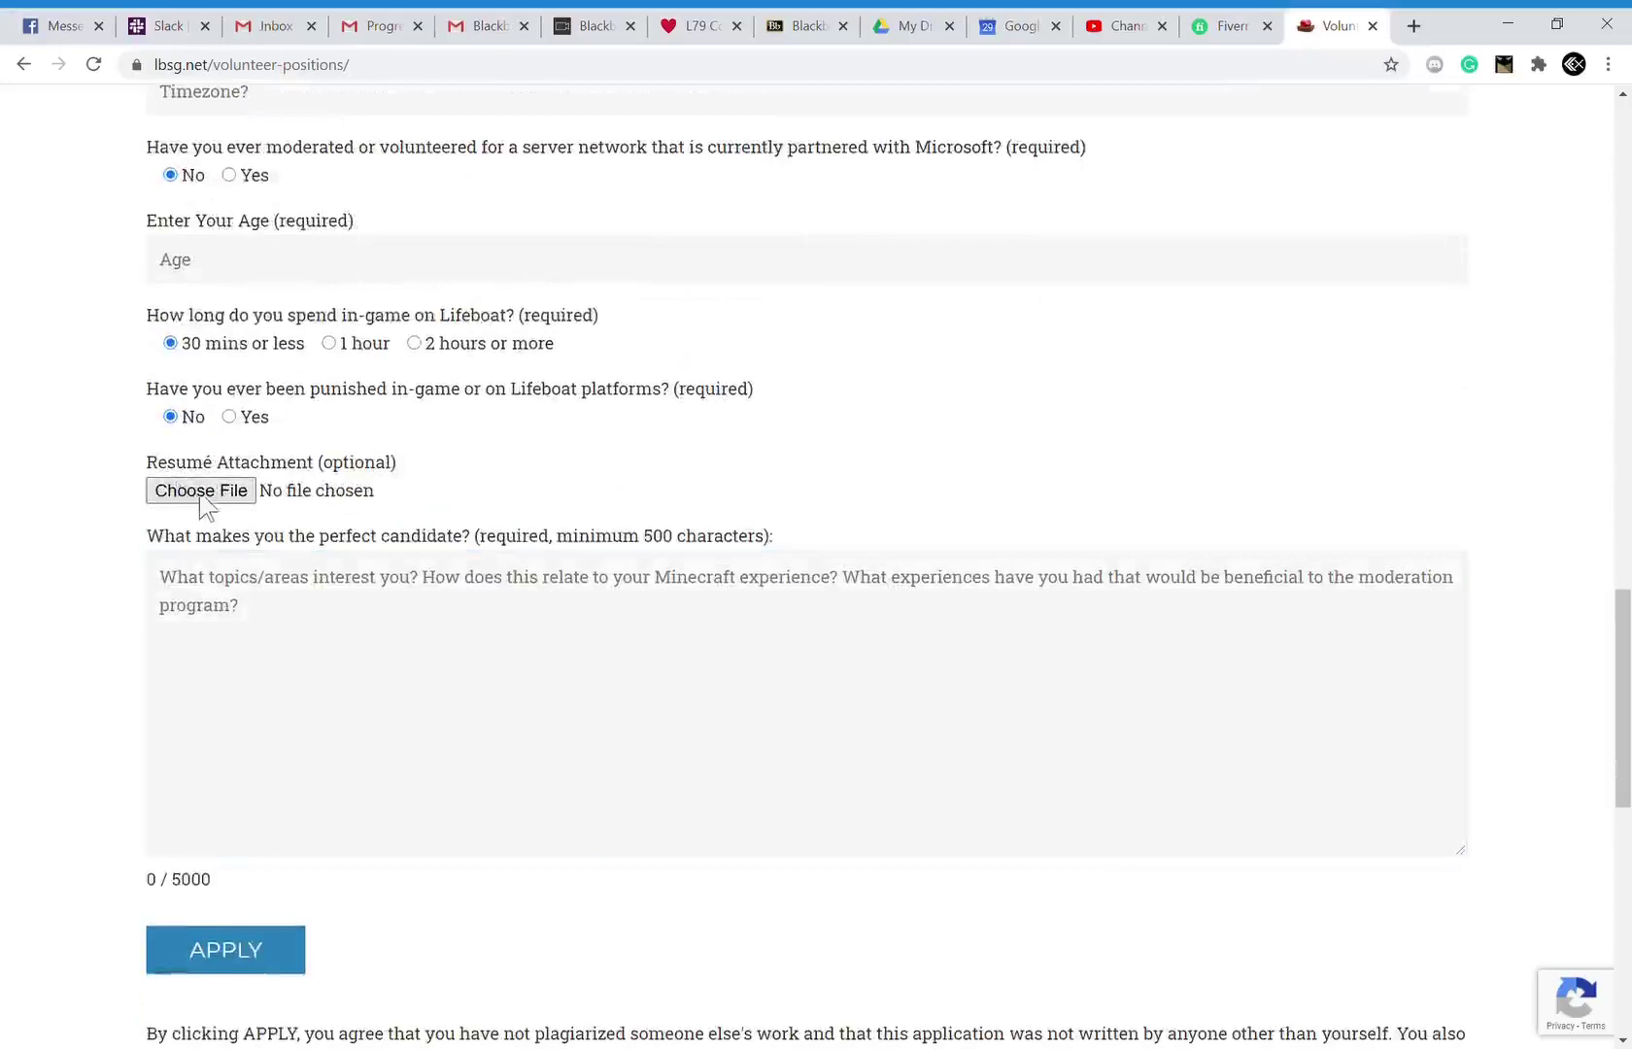
Point out the optional résumé attachment and the 'perfect candidate' question with its 0 / 5000 counter.
click(293, 492)
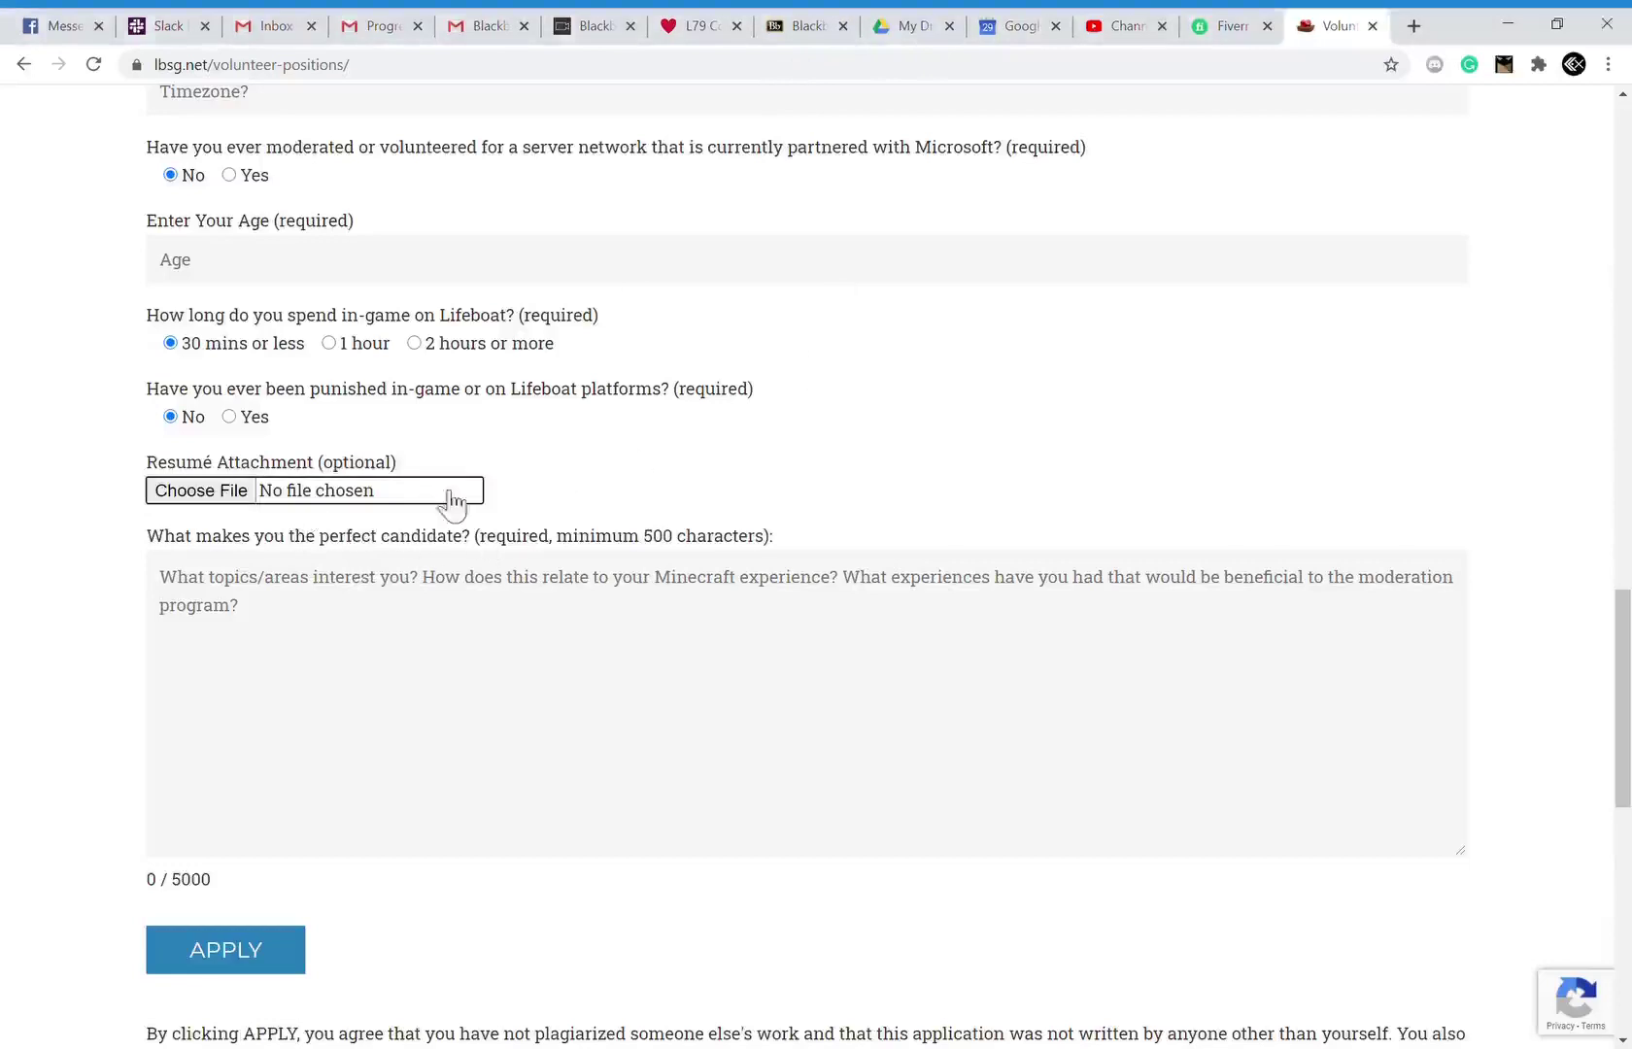
click(268, 581)
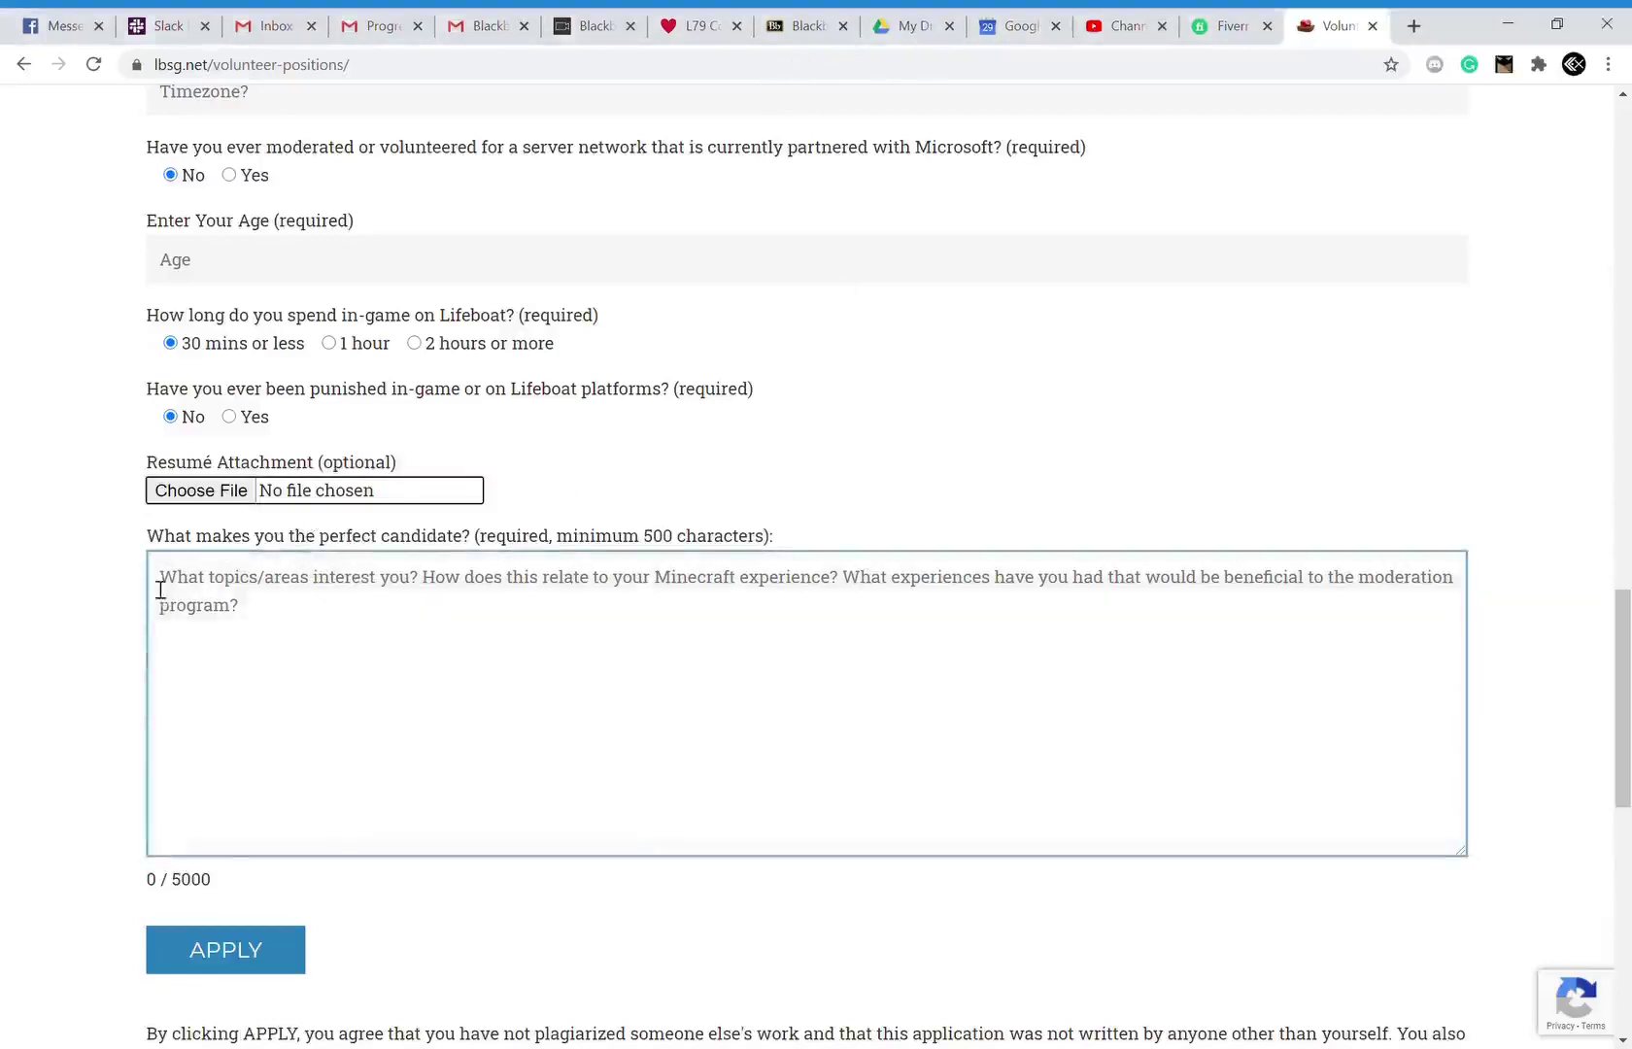
drag(229, 900, 142, 894)
click(251, 578)
drag(138, 536, 778, 536)
click(422, 613)
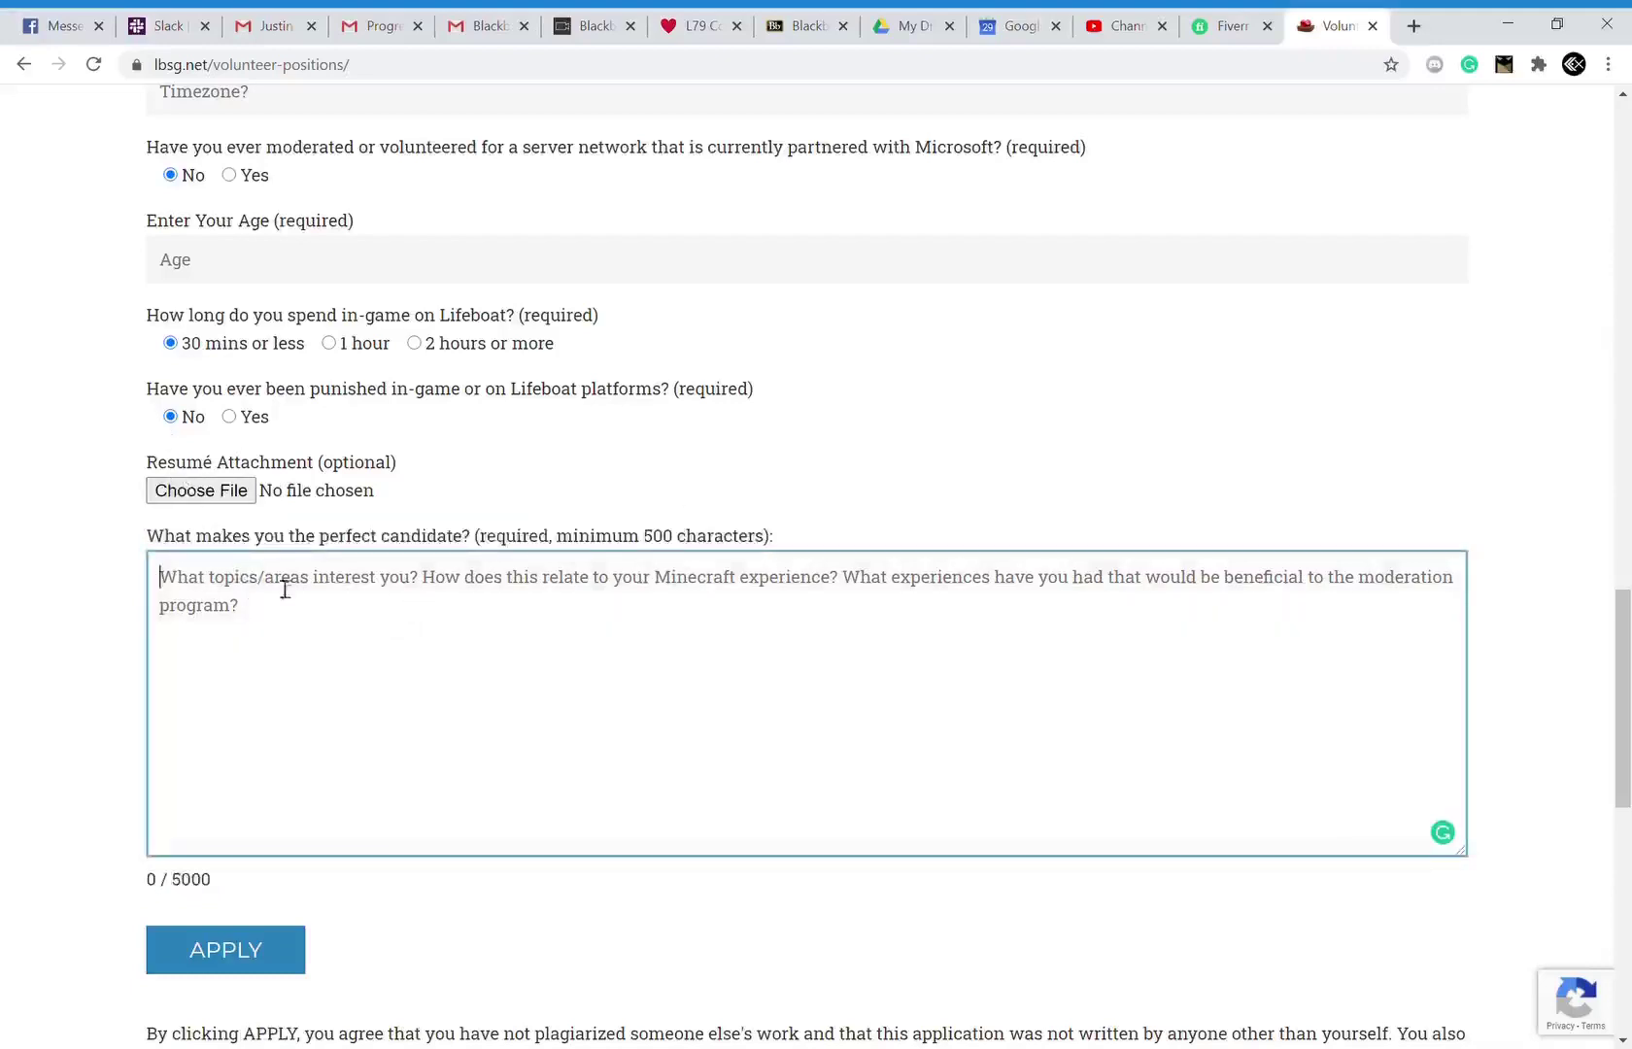
Re-highlight the 0 / 5000 counter and Resumé label, leaving the caret in the empty description box.
drag(216, 881, 143, 881)
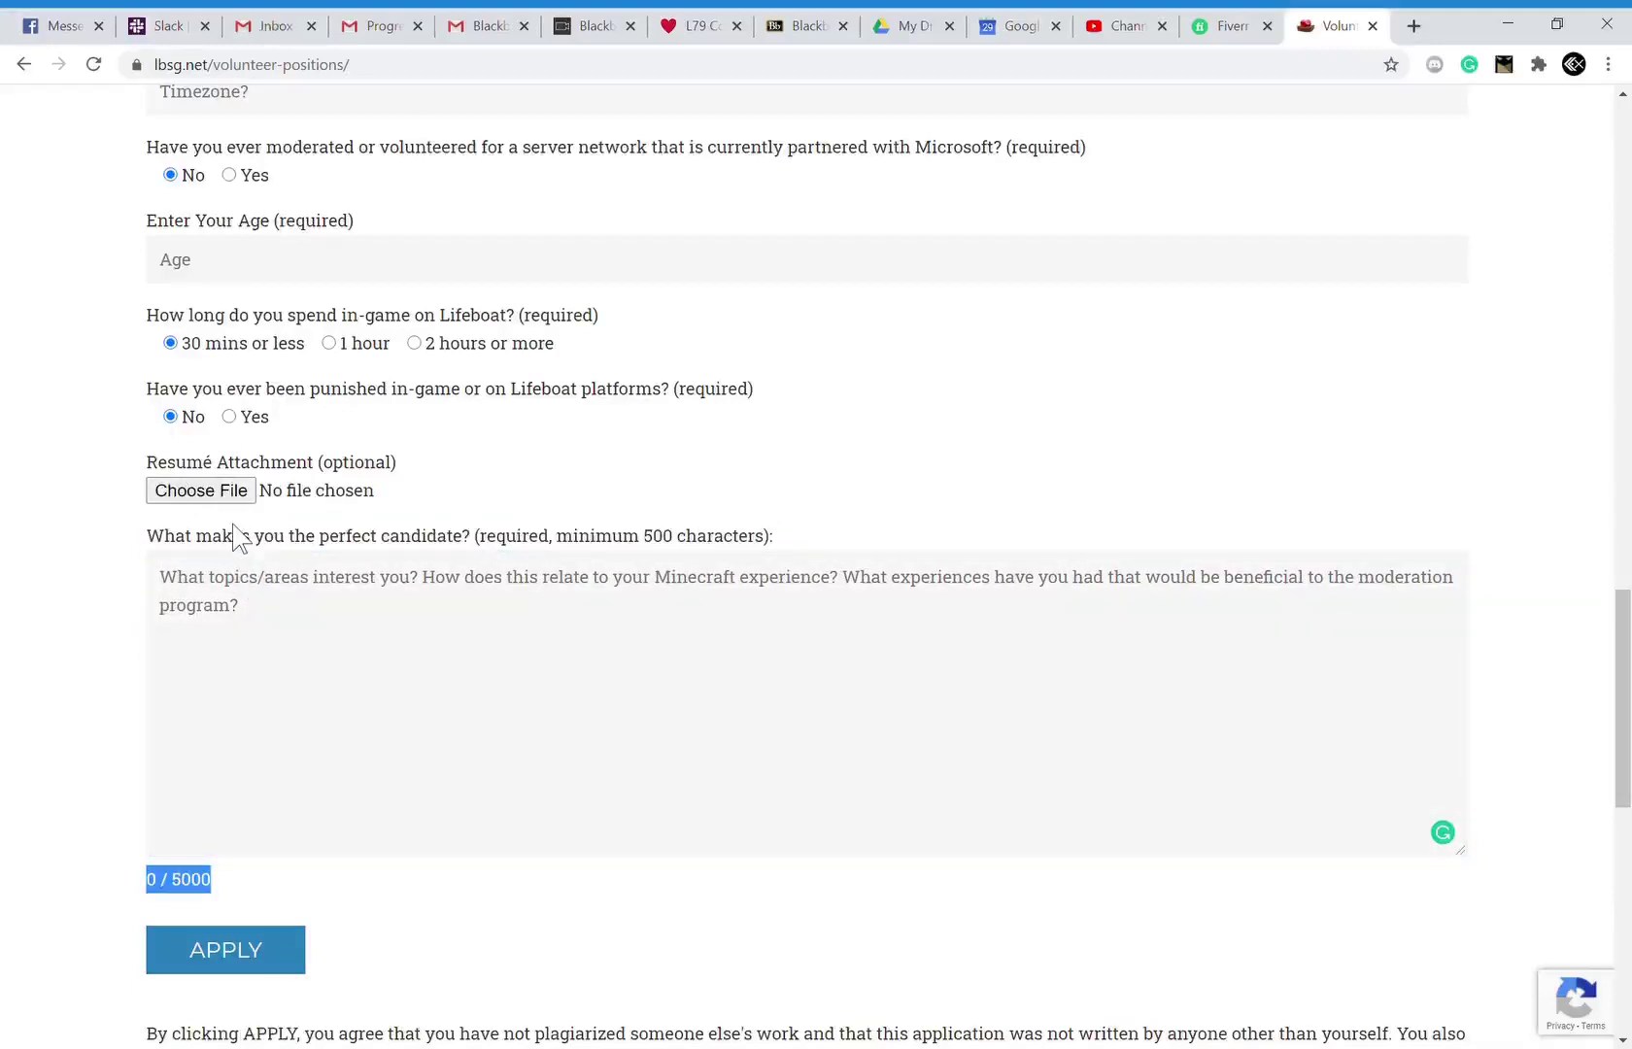
click(268, 658)
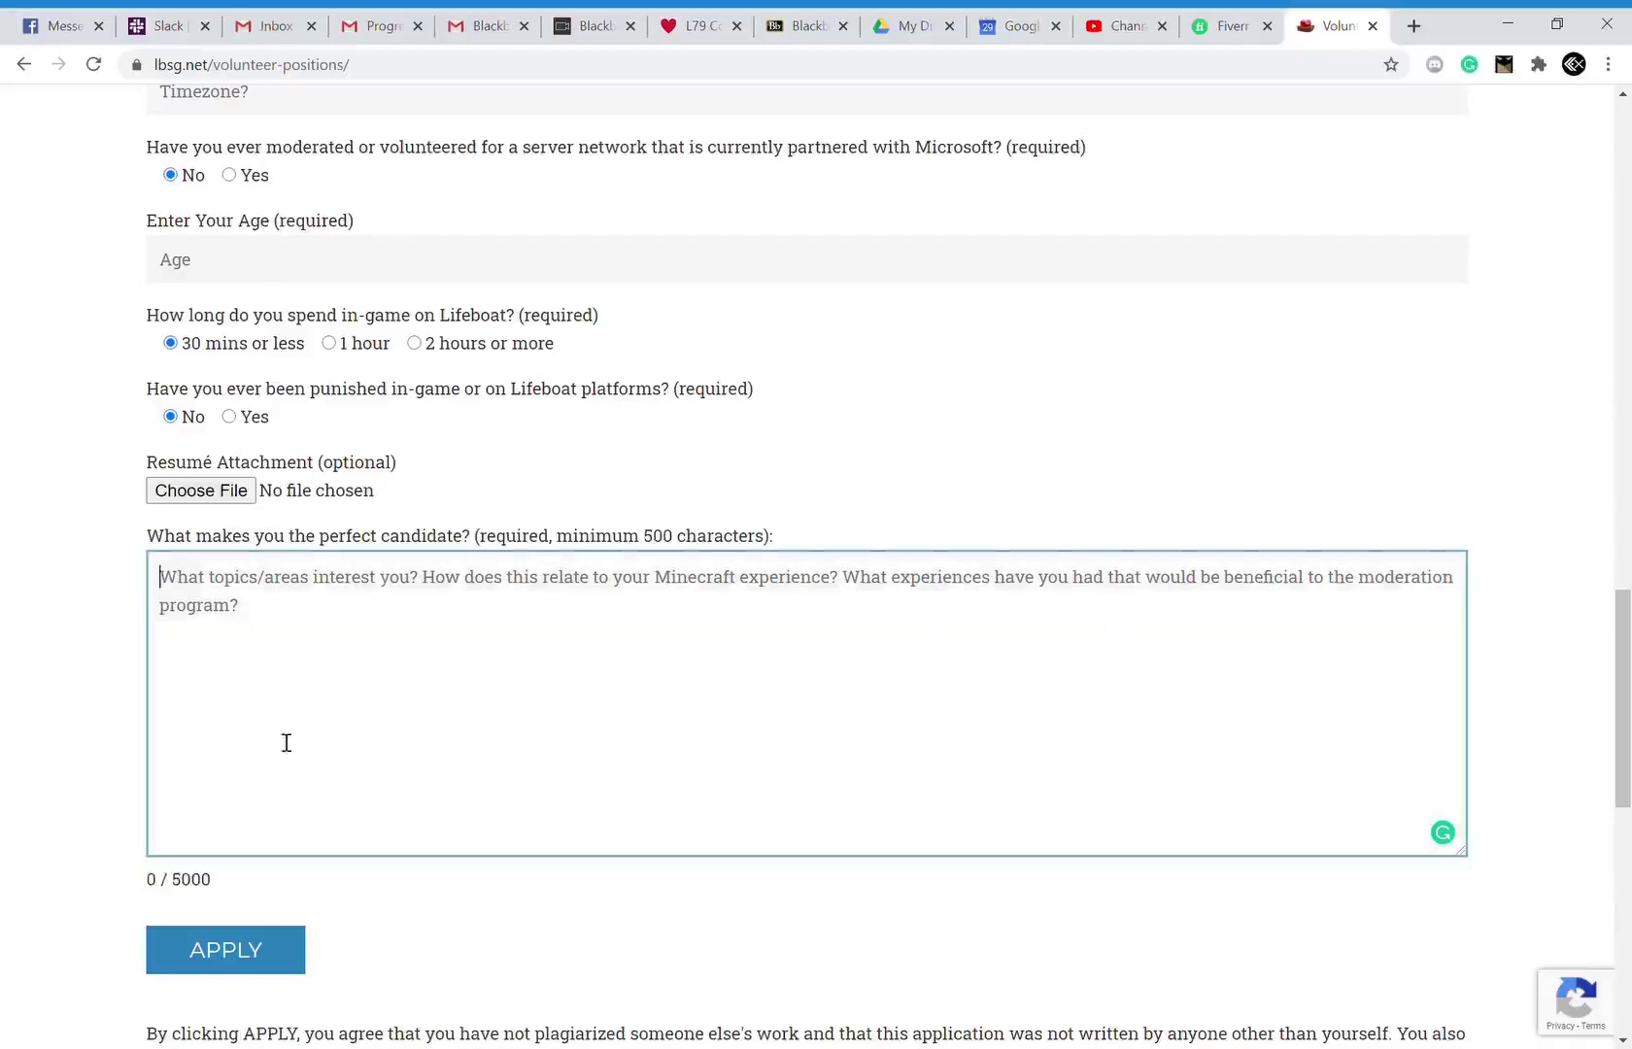
double_click(166, 462)
click(281, 666)
scroll(293, 702, down, 2)
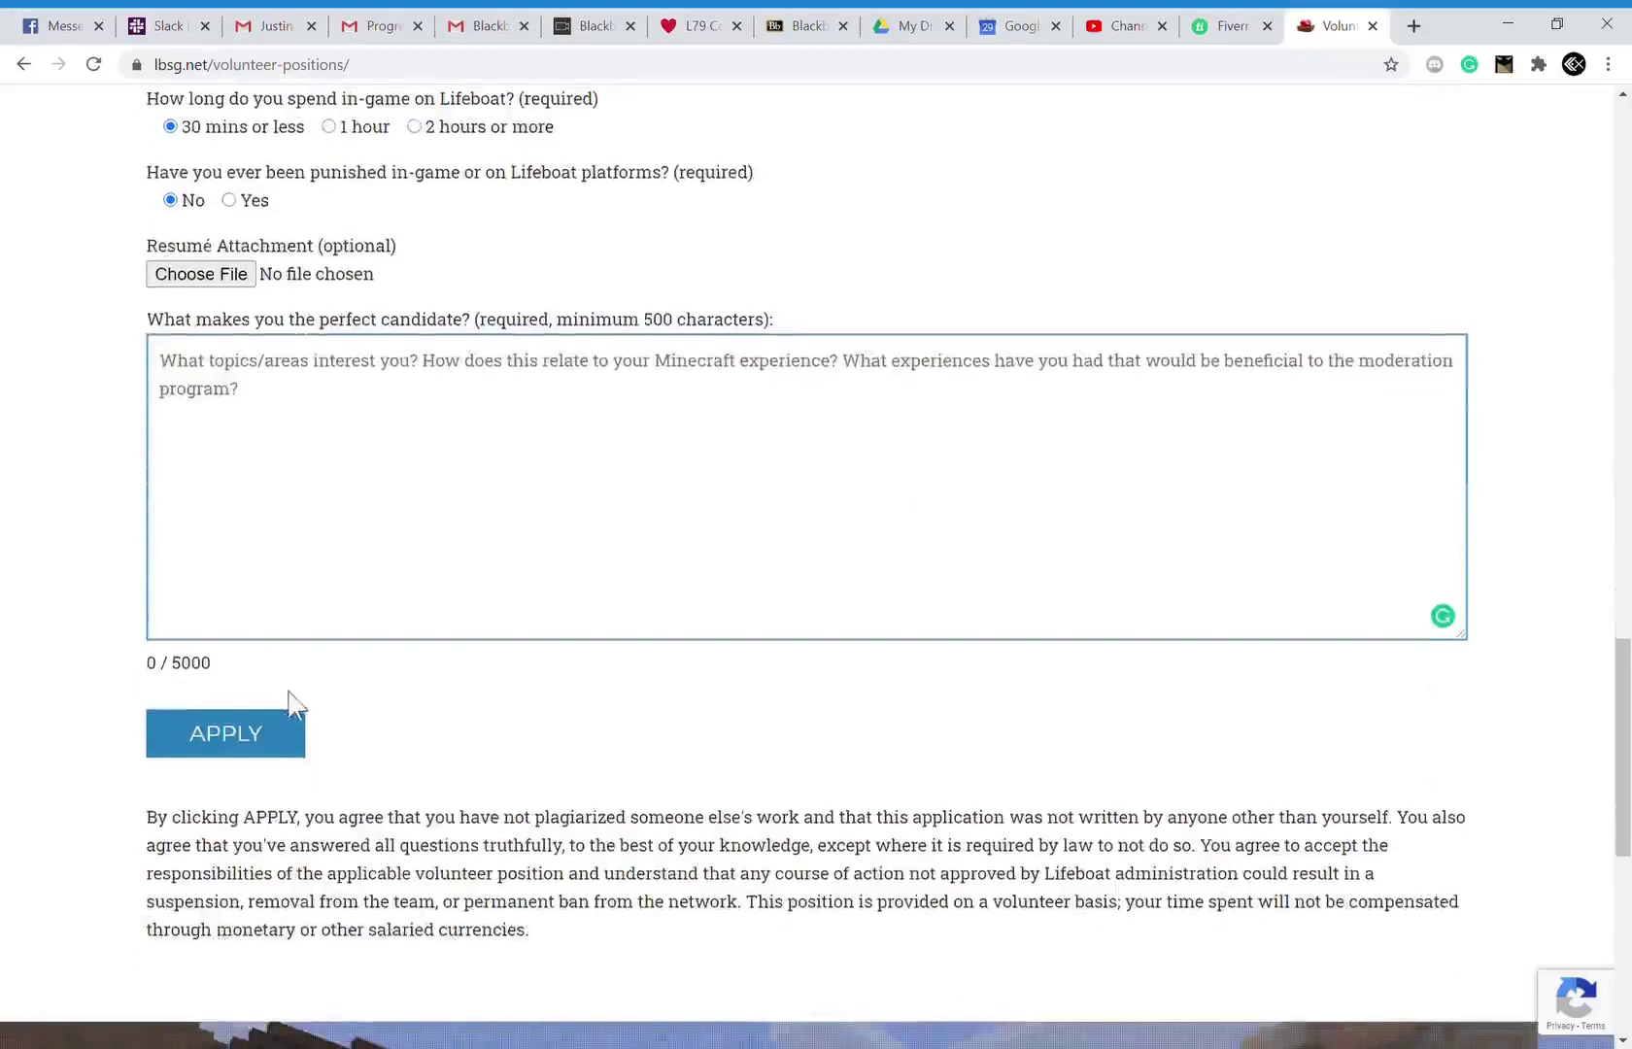
scroll(293, 702, up, 1)
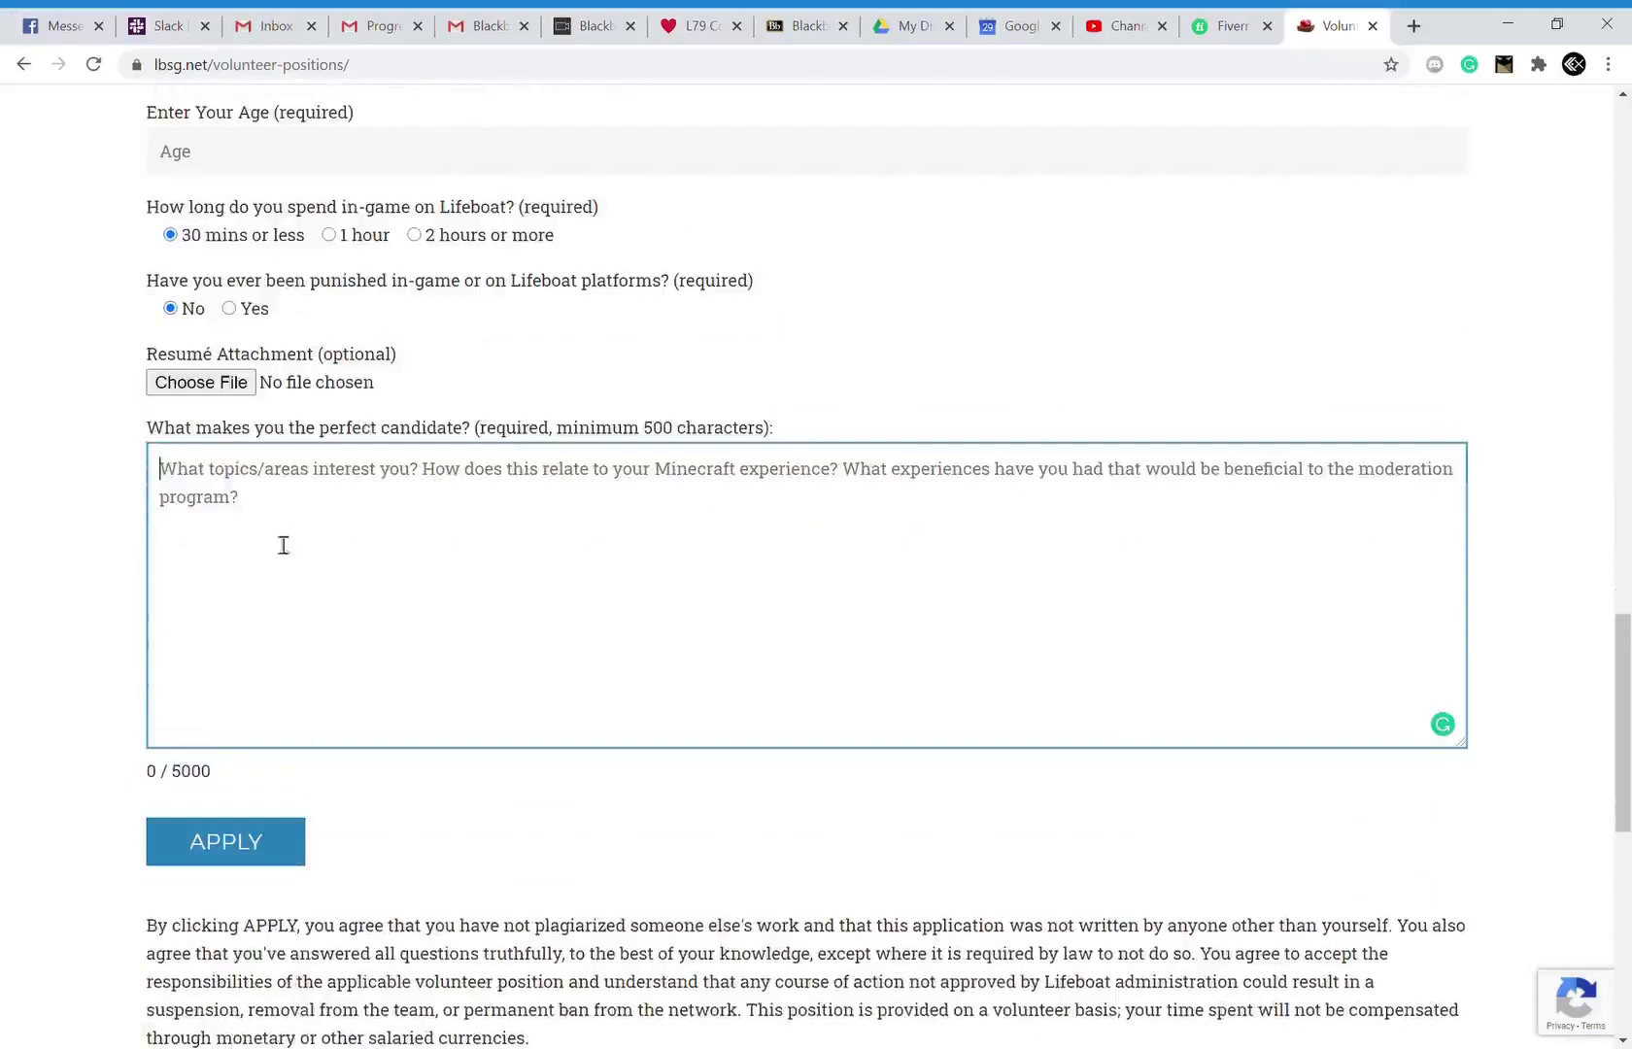
drag(220, 780, 129, 788)
click(498, 663)
drag(305, 778, 120, 781)
click(319, 778)
click(331, 715)
drag(138, 431, 778, 434)
click(784, 440)
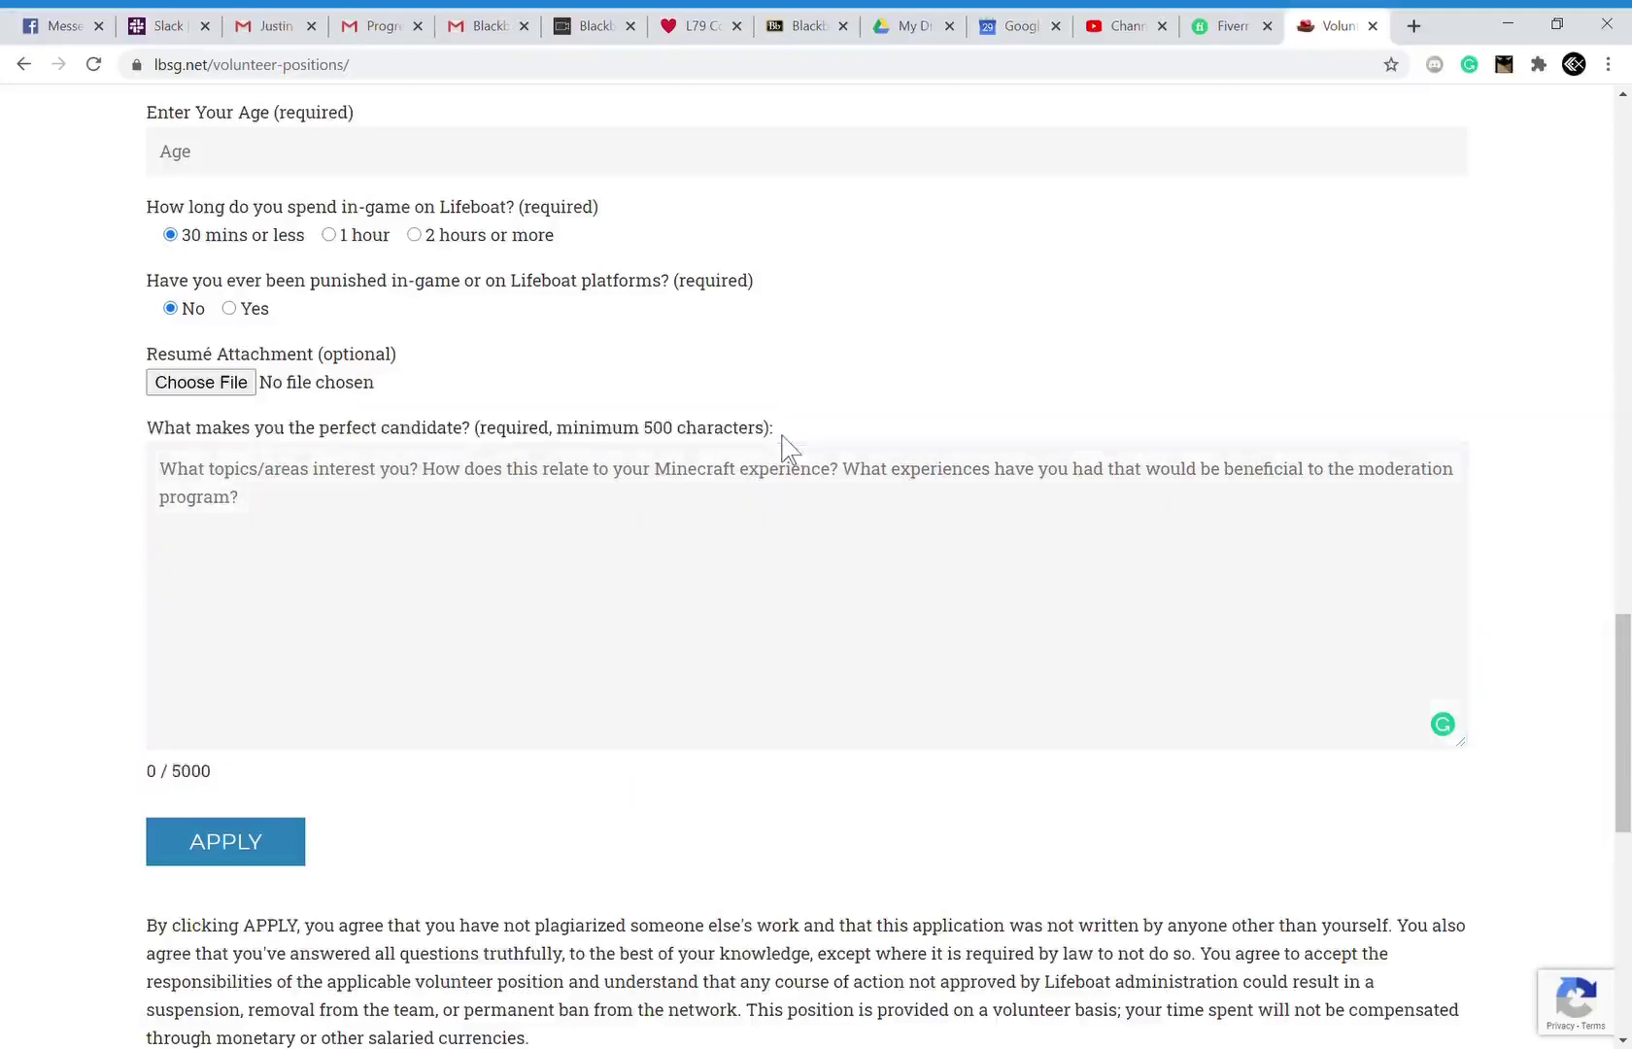
click(713, 462)
drag(772, 431, 197, 431)
click(218, 464)
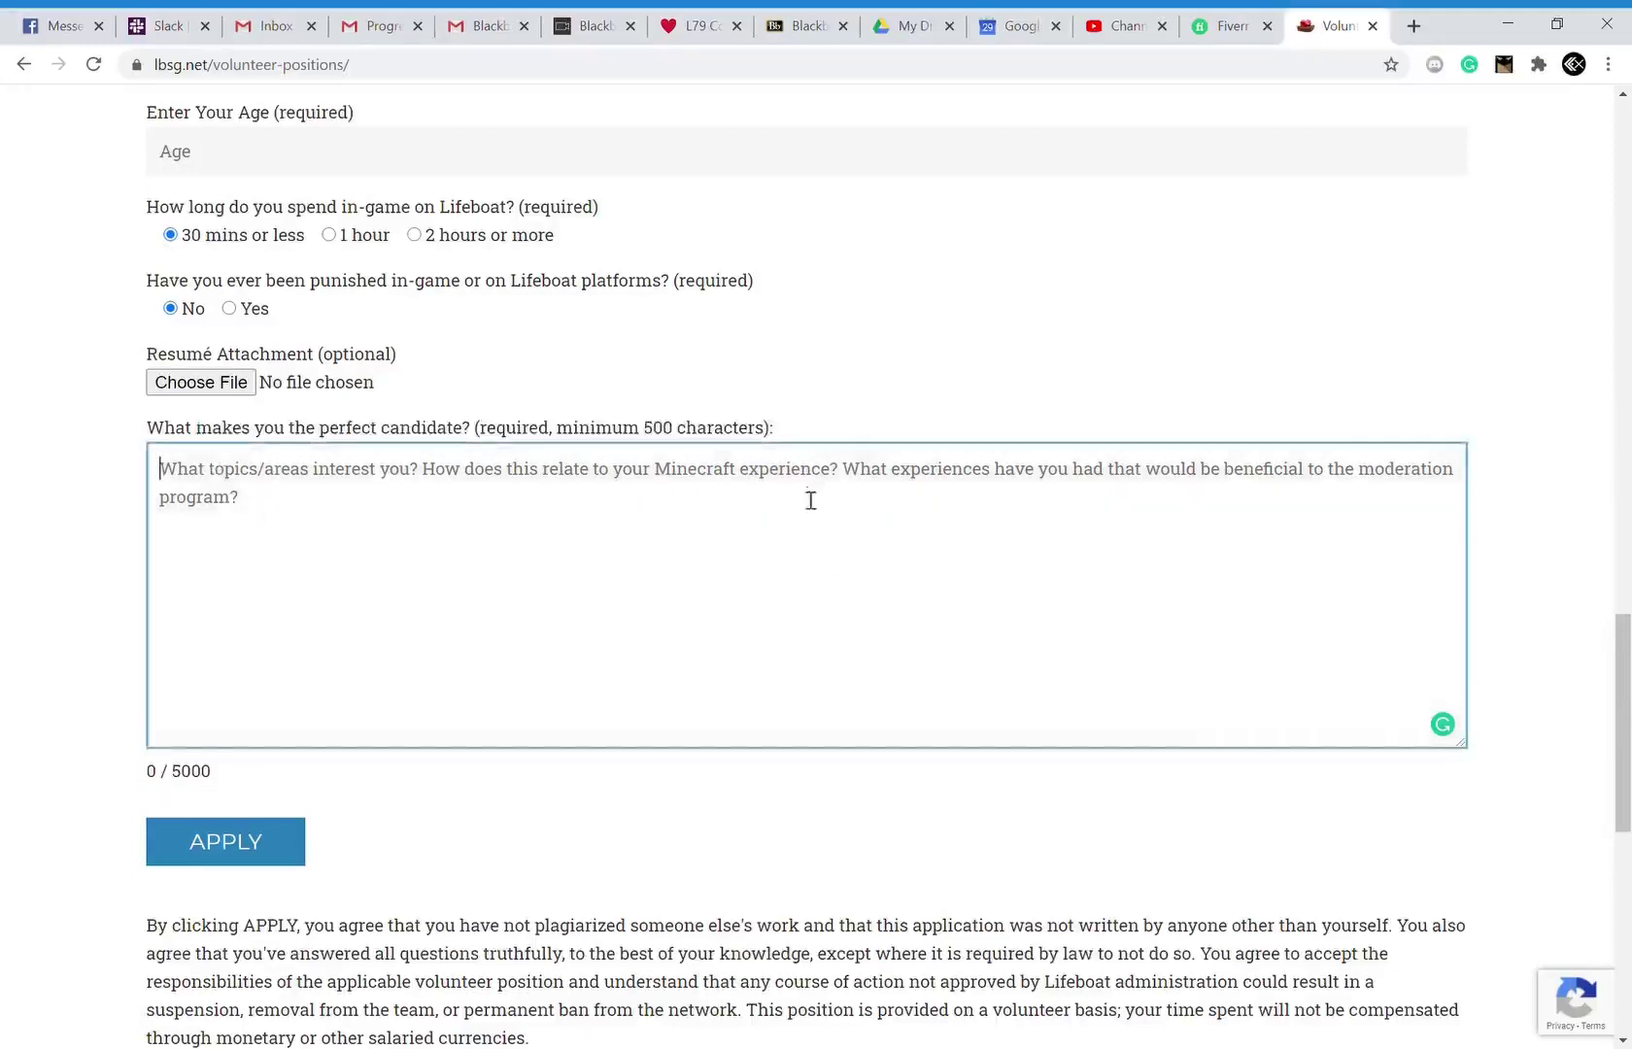